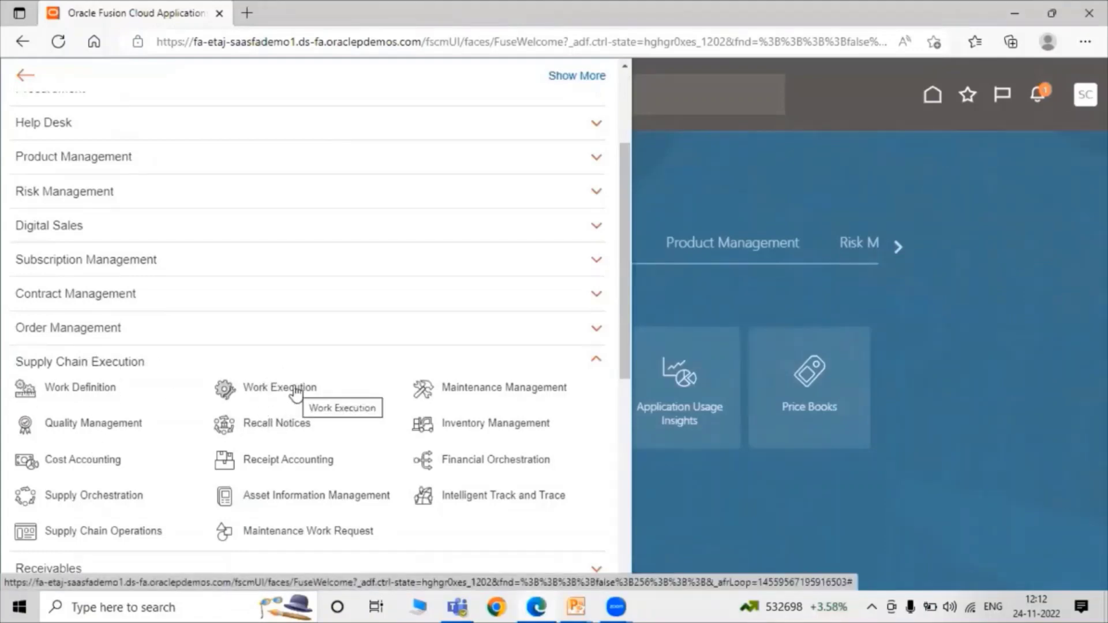
Open Manage Work Orders in Work Execution and start creating a standard work order
{"action": "left_click", "coordinate": [295, 389]}
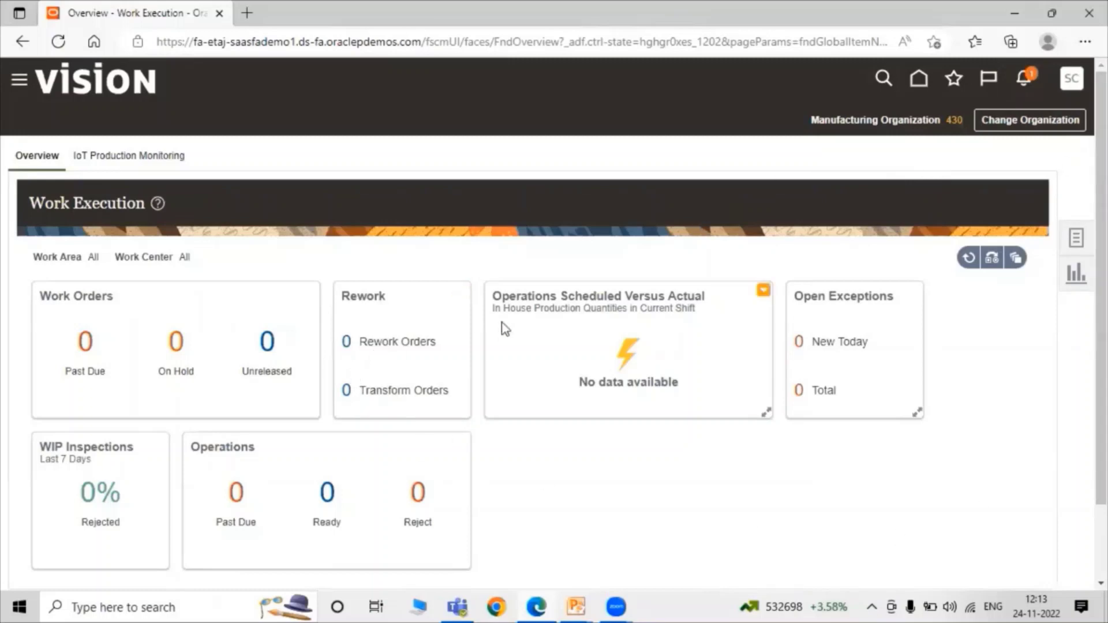
{"action": "left_click", "coordinate": [1069, 253]}
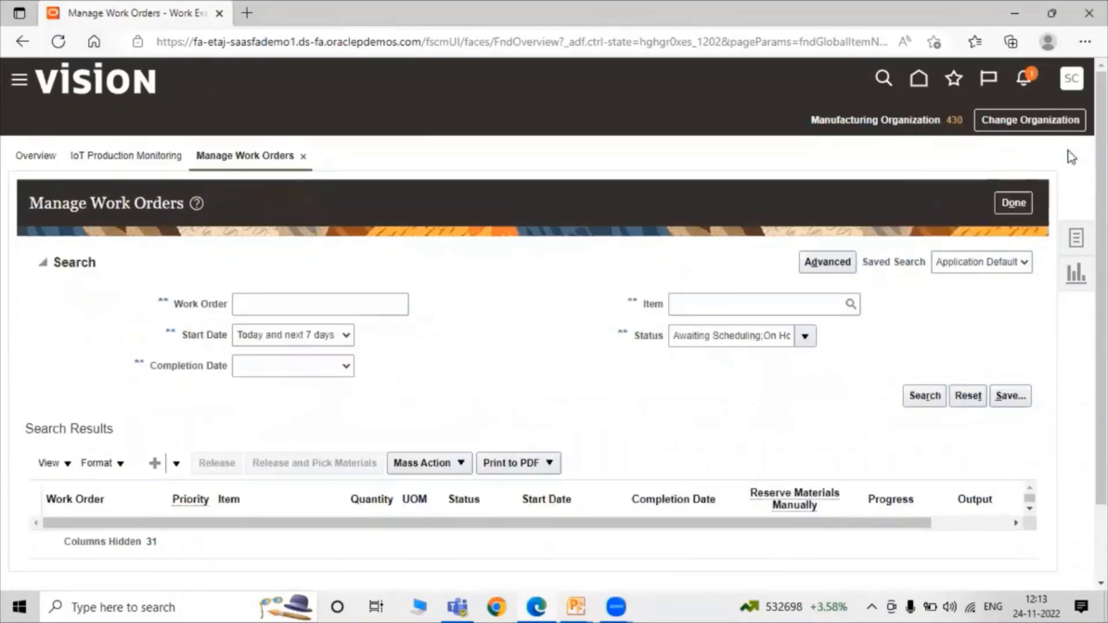
{"action": "scroll", "coordinate": [404, 361], "scroll_direction": "down", "scroll_amount": 2}
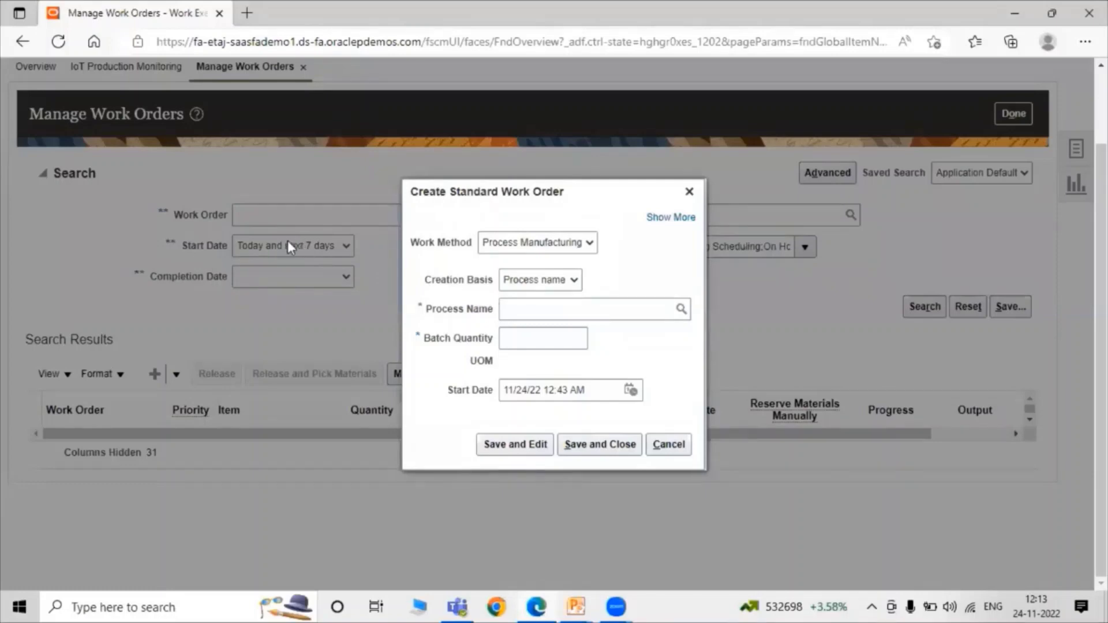
Look through the work method and creation basis choices, keeping Process Manufacturing and Process name
{"action": "left_click", "coordinate": [518, 242]}
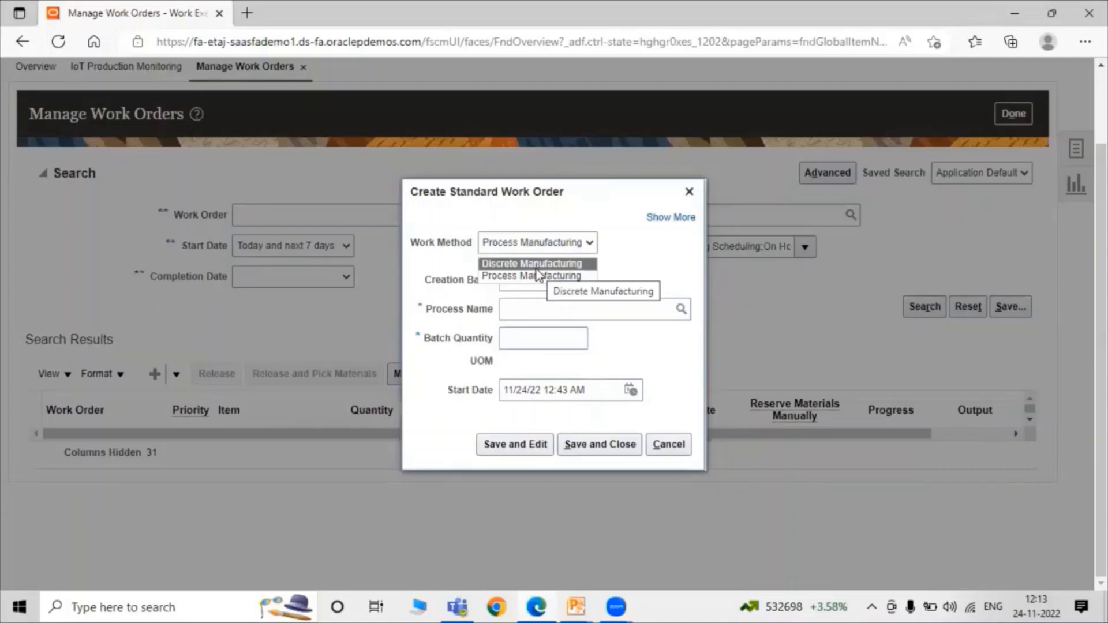
{"action": "left_click", "coordinate": [500, 278]}
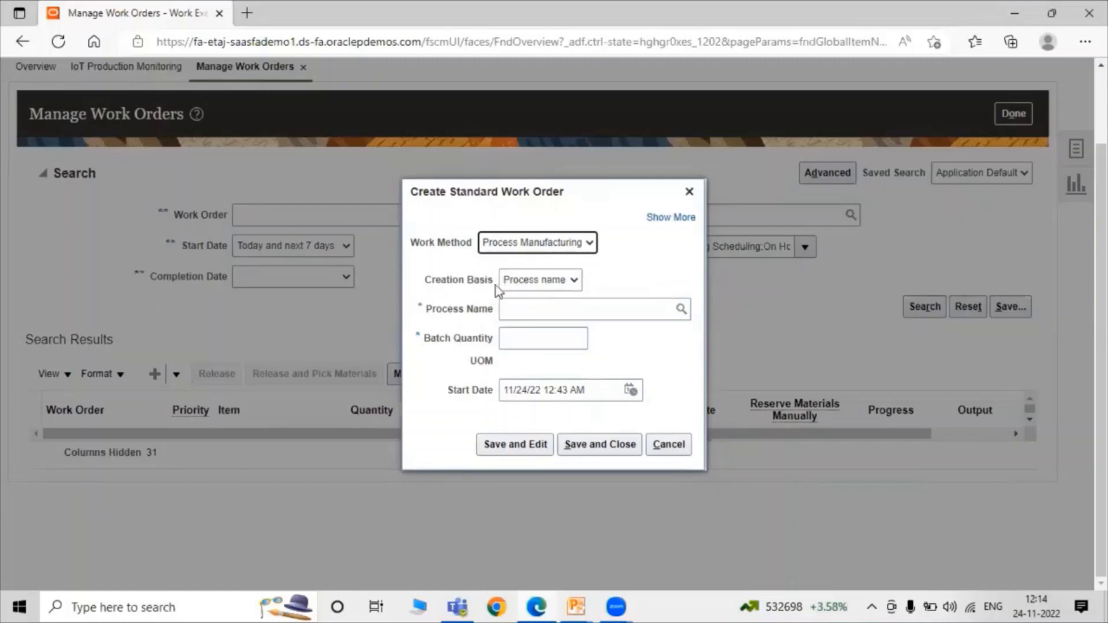
{"action": "left_click", "coordinate": [566, 281]}
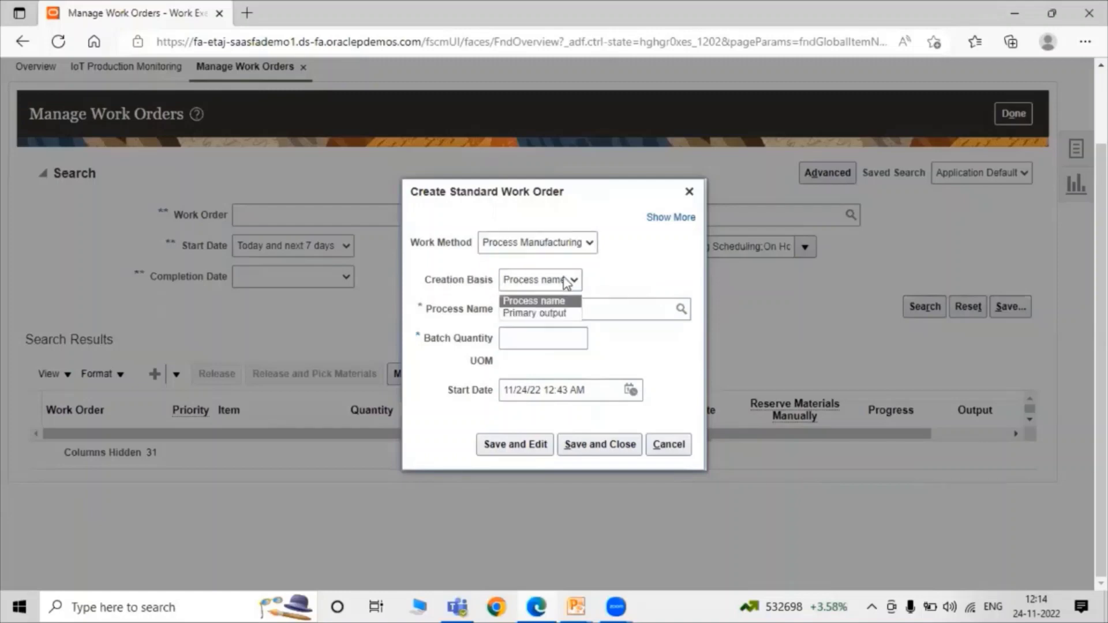
{"action": "left_click", "coordinate": [632, 284]}
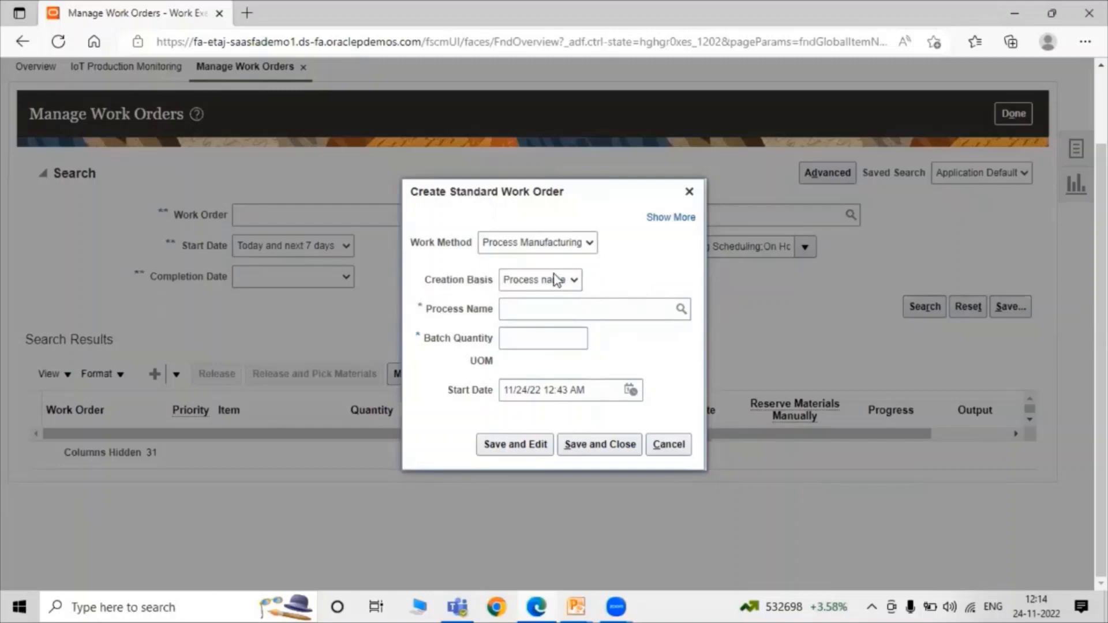
{"action": "left_click", "coordinate": [565, 281]}
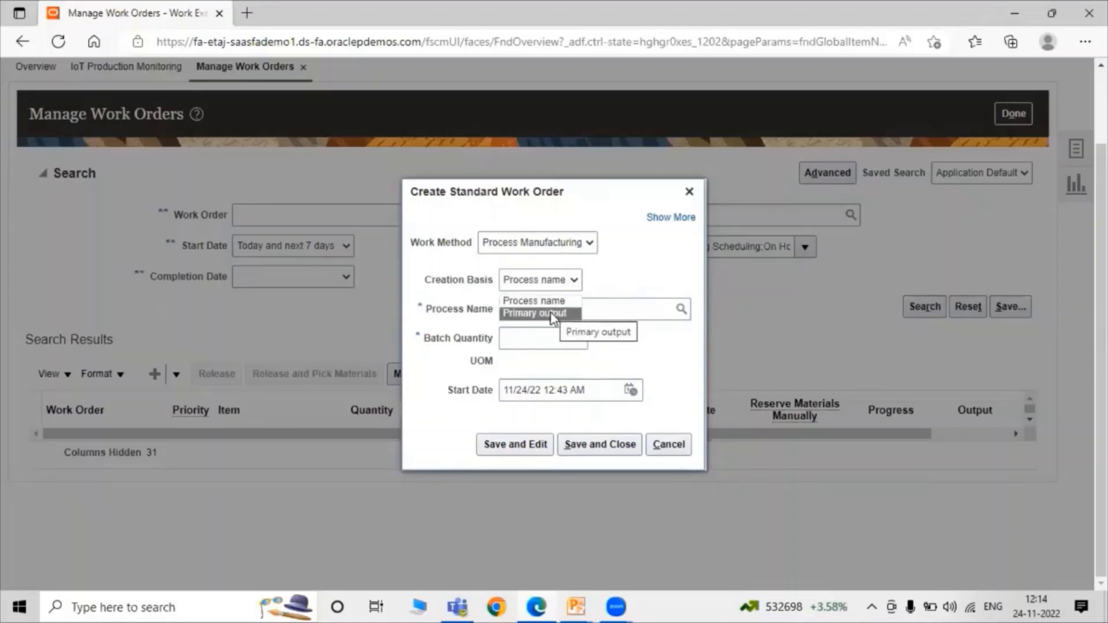
{"action": "left_click", "coordinate": [600, 271]}
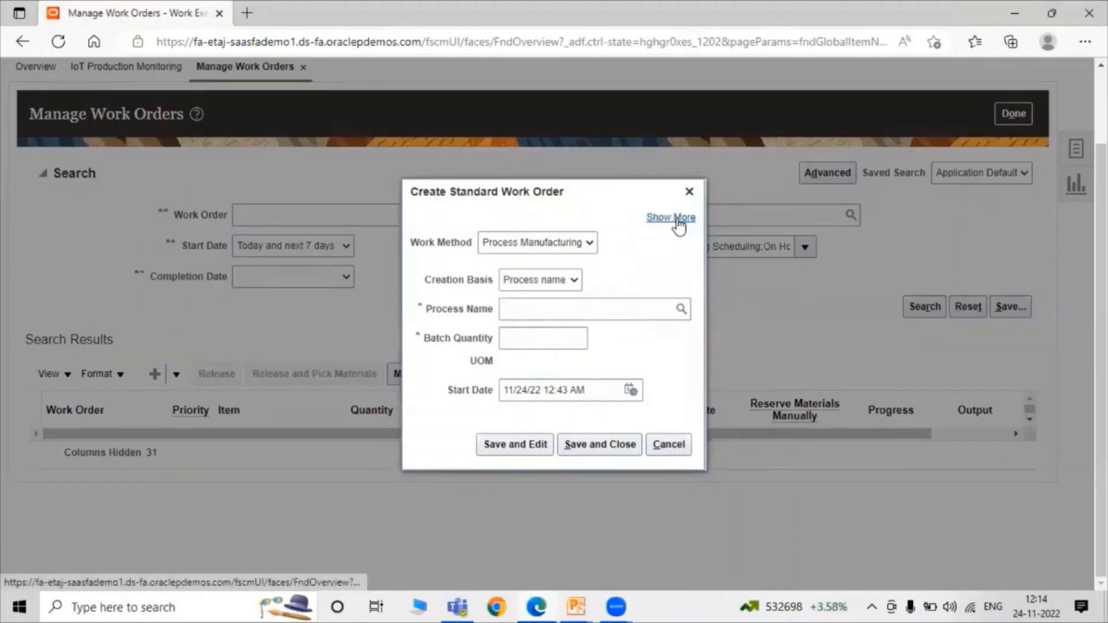
Expand the work order form to show more fields and set the creation basis to Primary output
{"action": "left_click", "coordinate": [679, 220]}
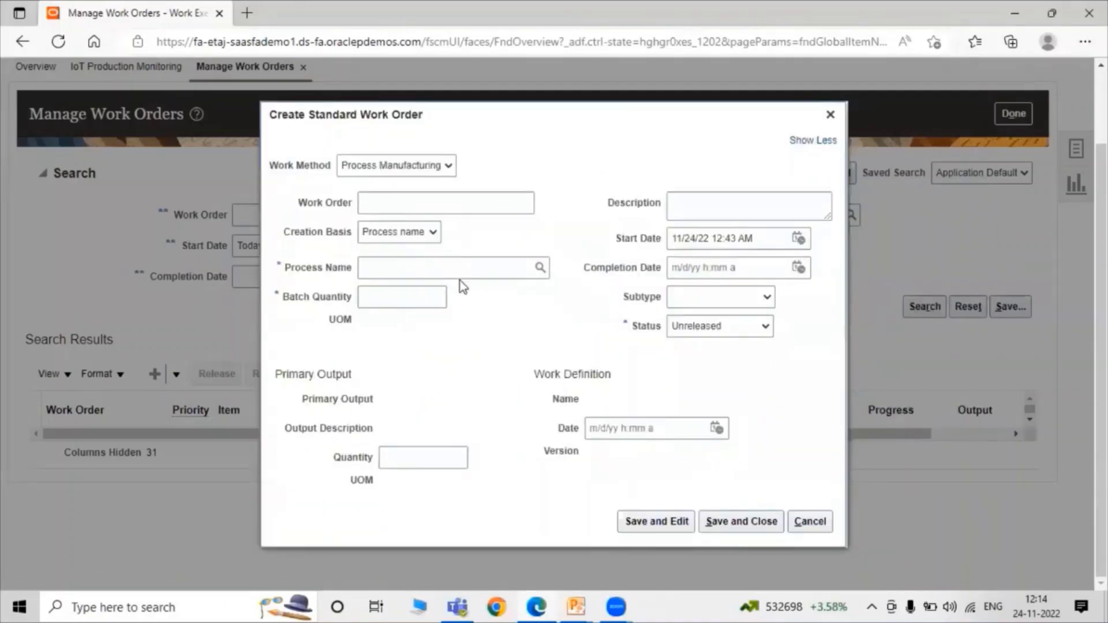
{"action": "left_click", "coordinate": [391, 233]}
{"action": "left_click", "coordinate": [414, 265]}
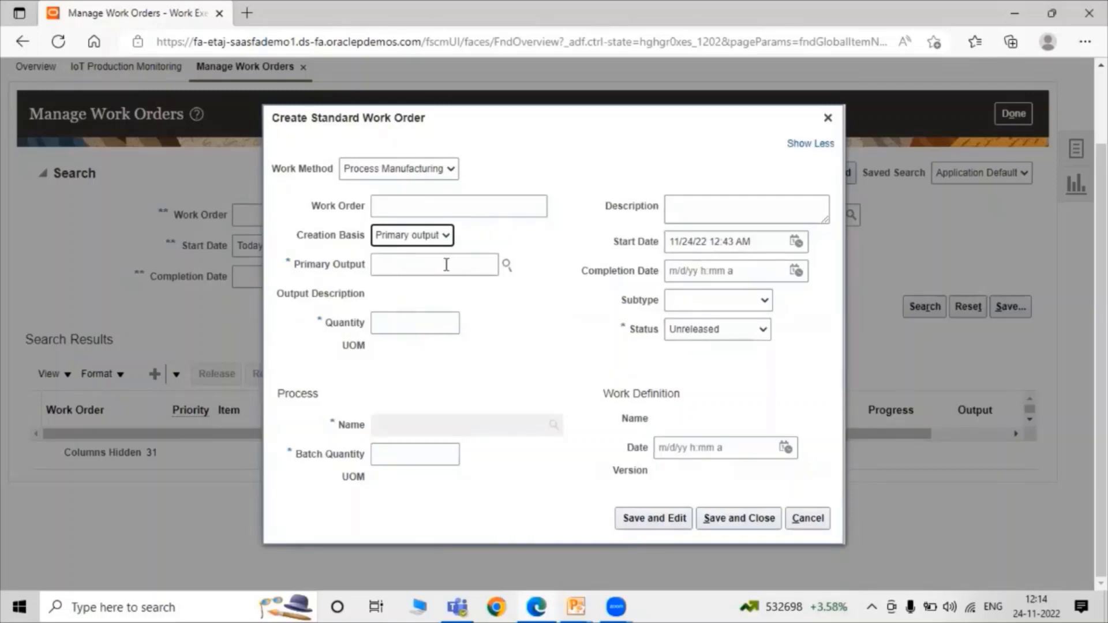
Search for item 5080528B and select it as the work order's primary output
{"action": "left_click", "coordinate": [503, 263]}
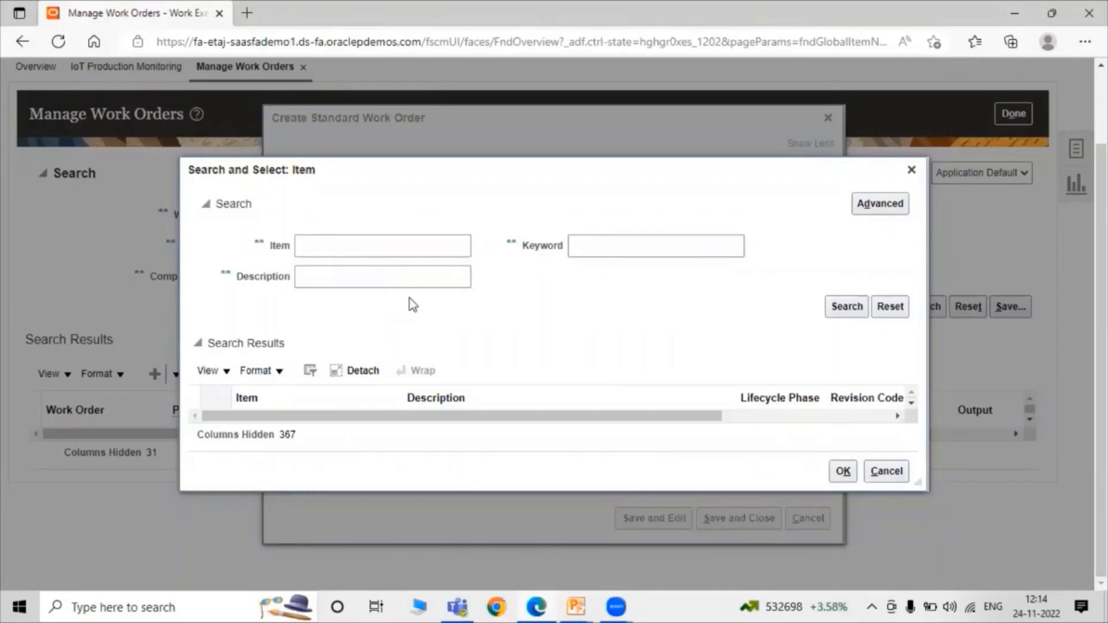
{"action": "left_click", "coordinate": [399, 244]}
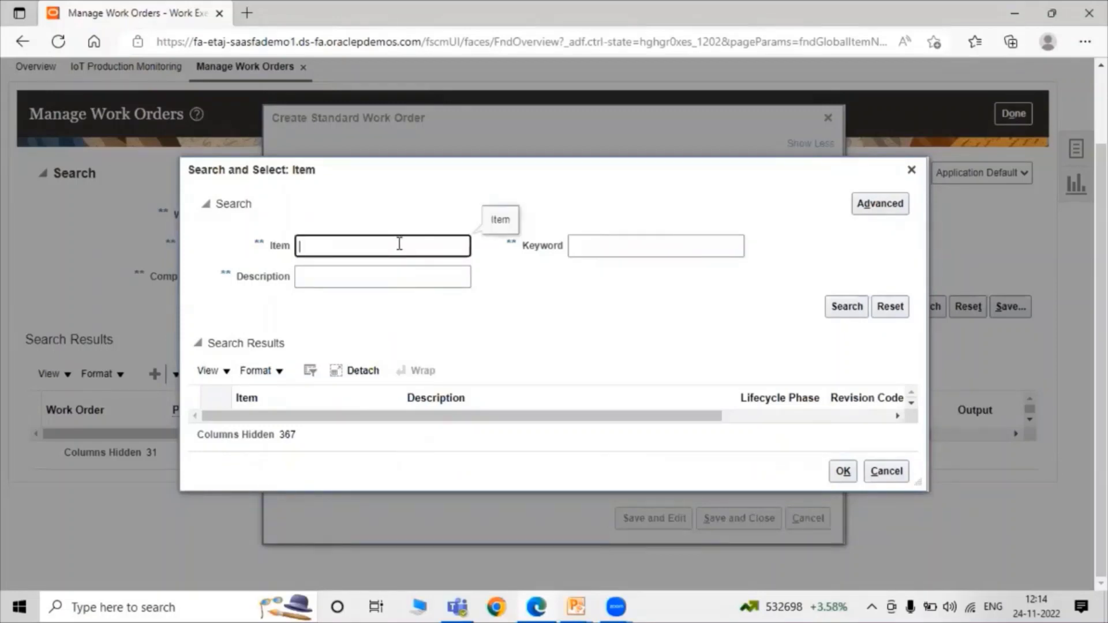
{"action": "type", "text": "500"}
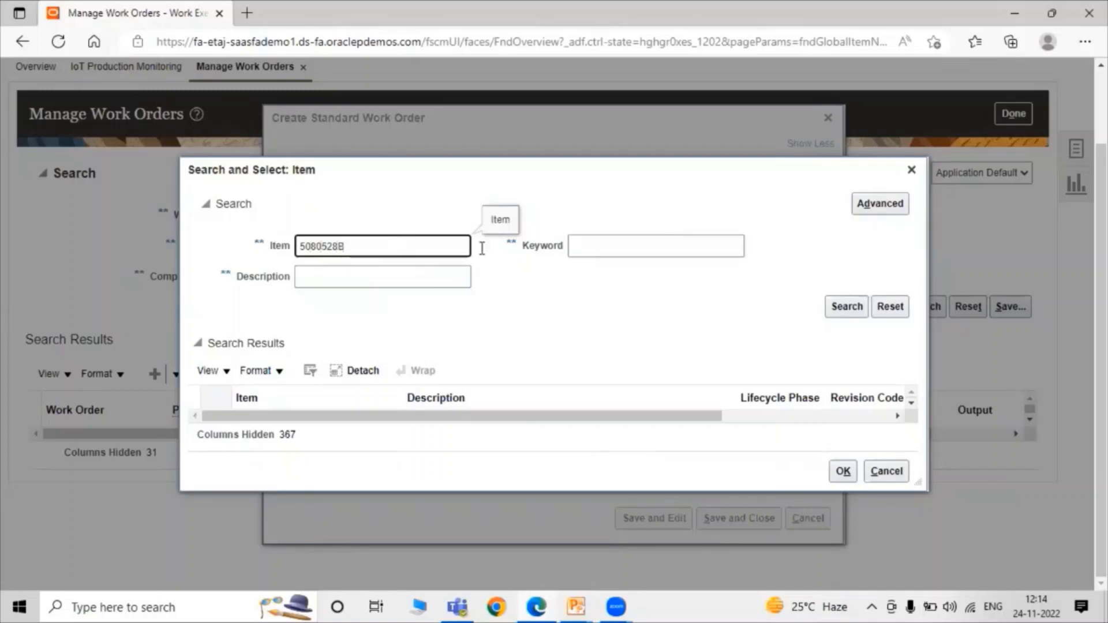
{"action": "left_click", "coordinate": [847, 306]}
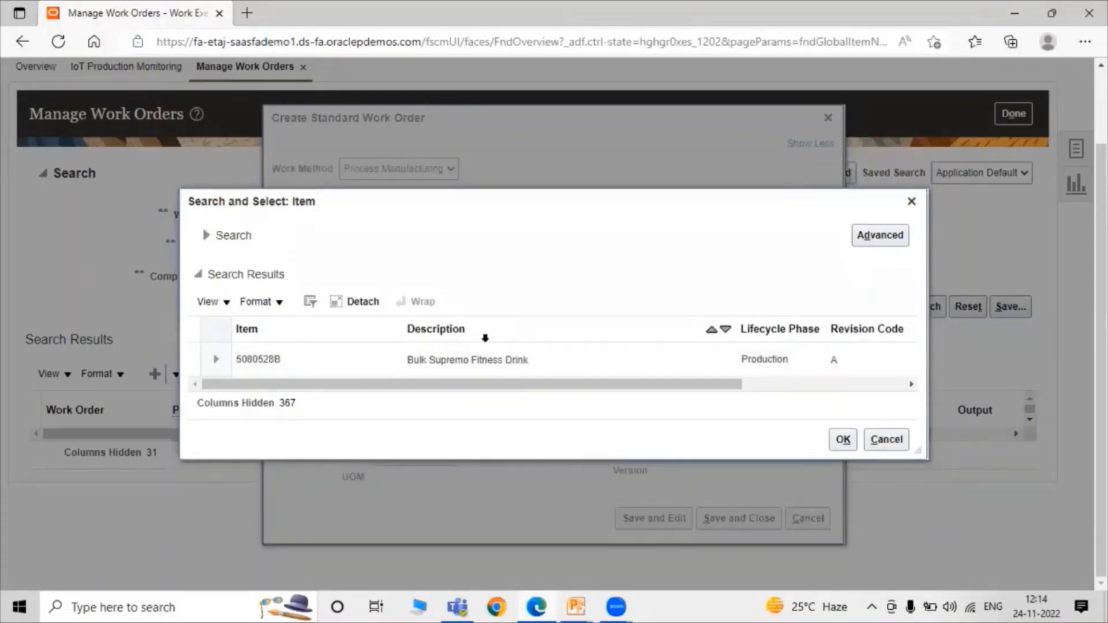
{"action": "left_click", "coordinate": [479, 357]}
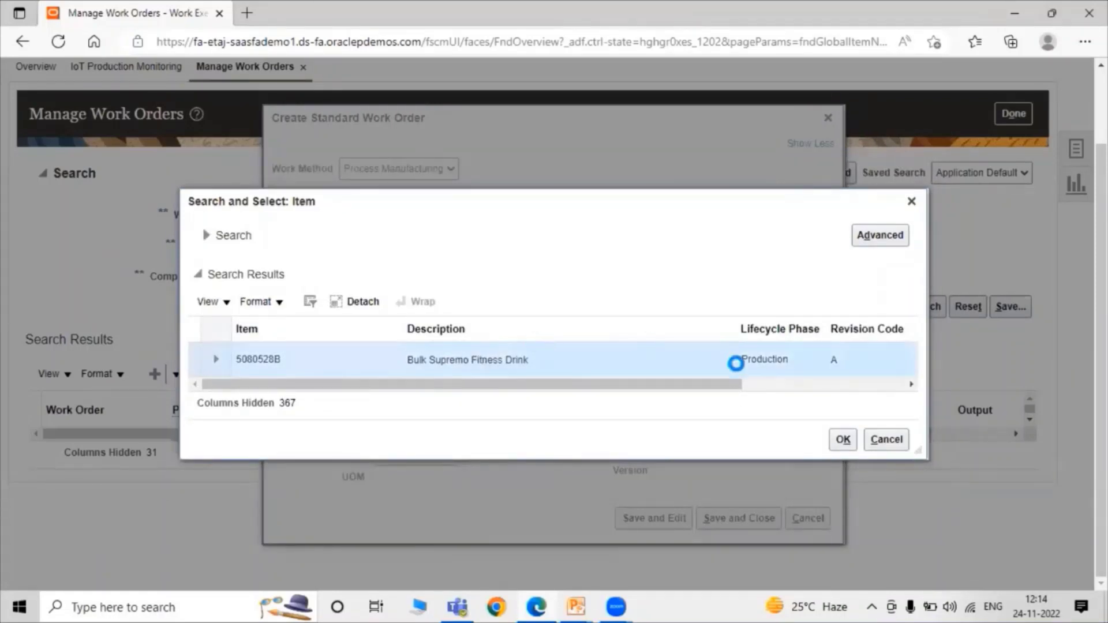
{"action": "left_click", "coordinate": [843, 439]}
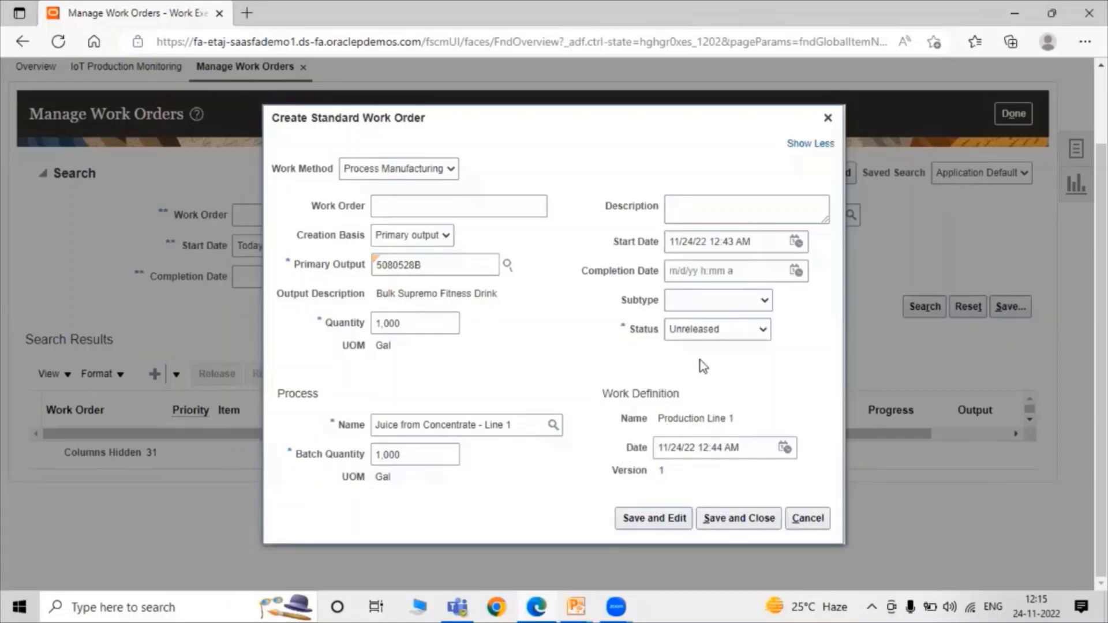
Check the status options, keep Unreleased, and save the work order for further editing
{"action": "left_click", "coordinate": [687, 331]}
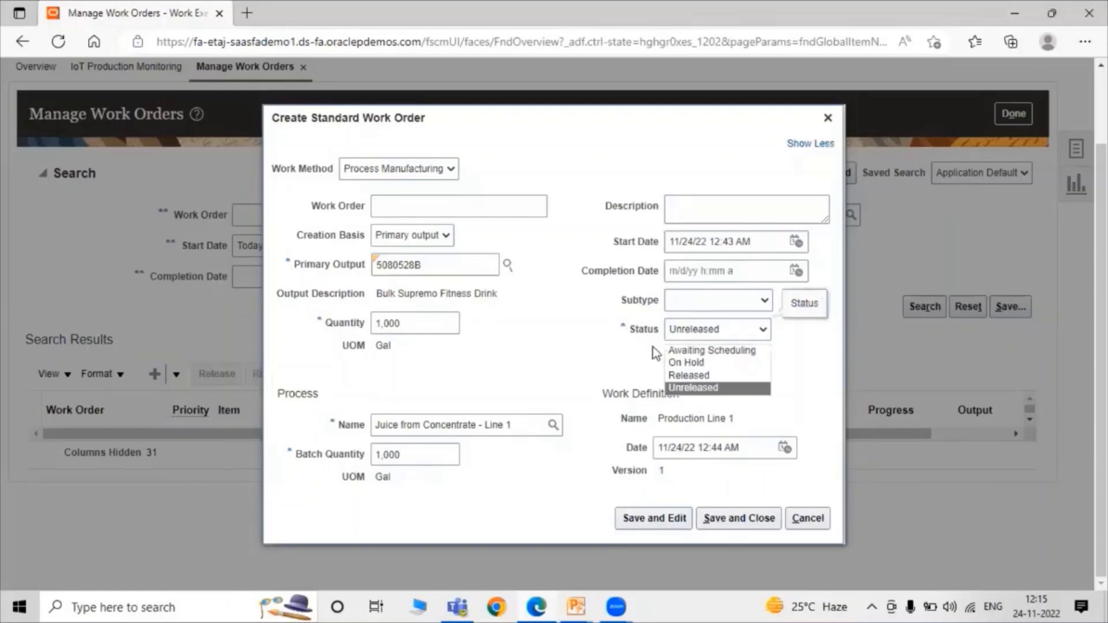
{"action": "left_click", "coordinate": [633, 329]}
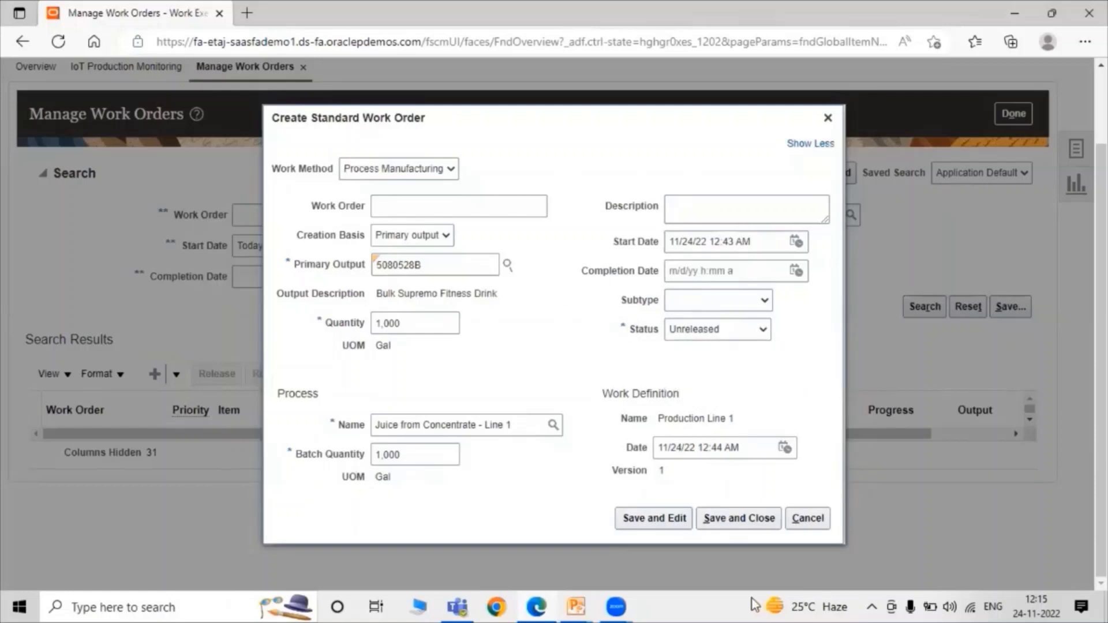
{"action": "left_click", "coordinate": [666, 516]}
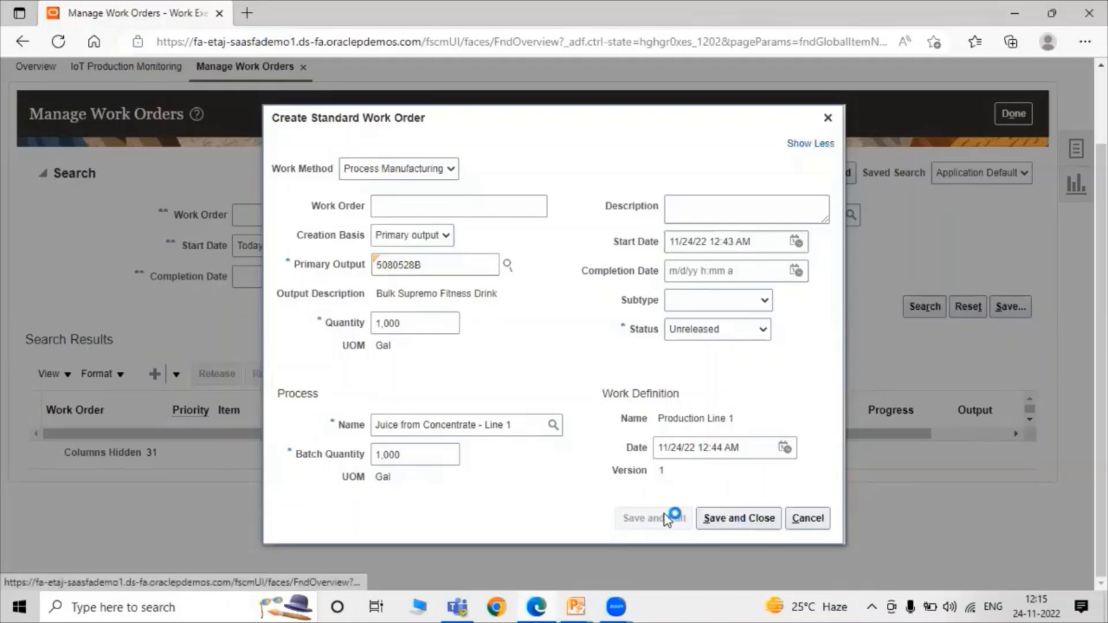
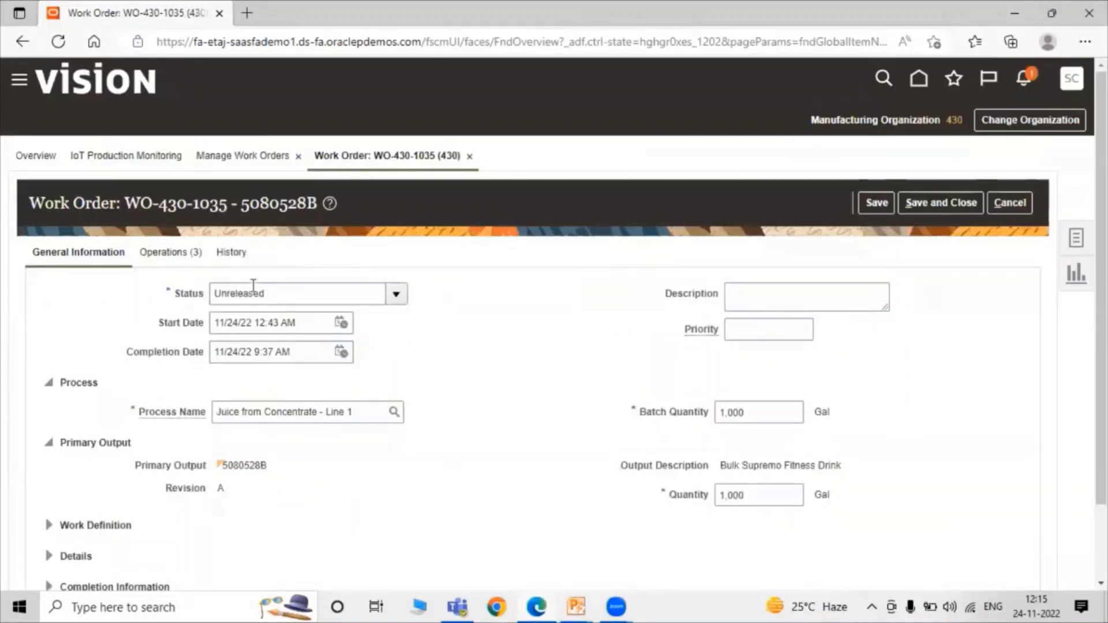
Review the work order's general information, including the expanded Work Definition and Details sections
{"action": "scroll", "coordinate": [458, 328], "scroll_direction": "down", "scroll_amount": 2}
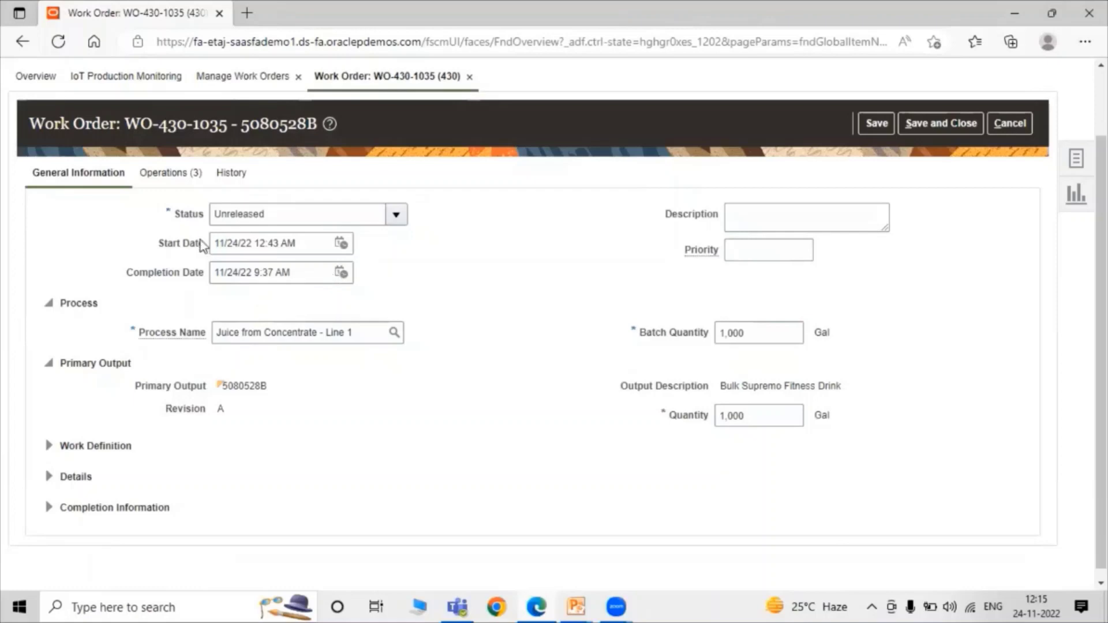
{"action": "scroll", "coordinate": [202, 242], "scroll_direction": "down", "scroll_amount": 1}
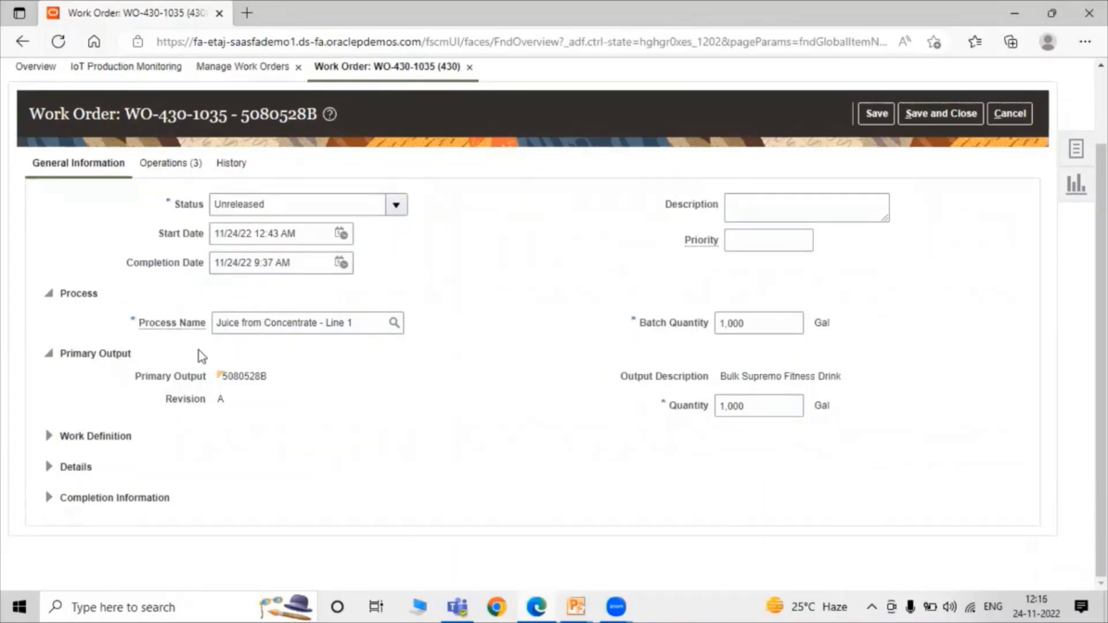
{"action": "left_click", "coordinate": [49, 435]}
{"action": "left_click", "coordinate": [49, 467]}
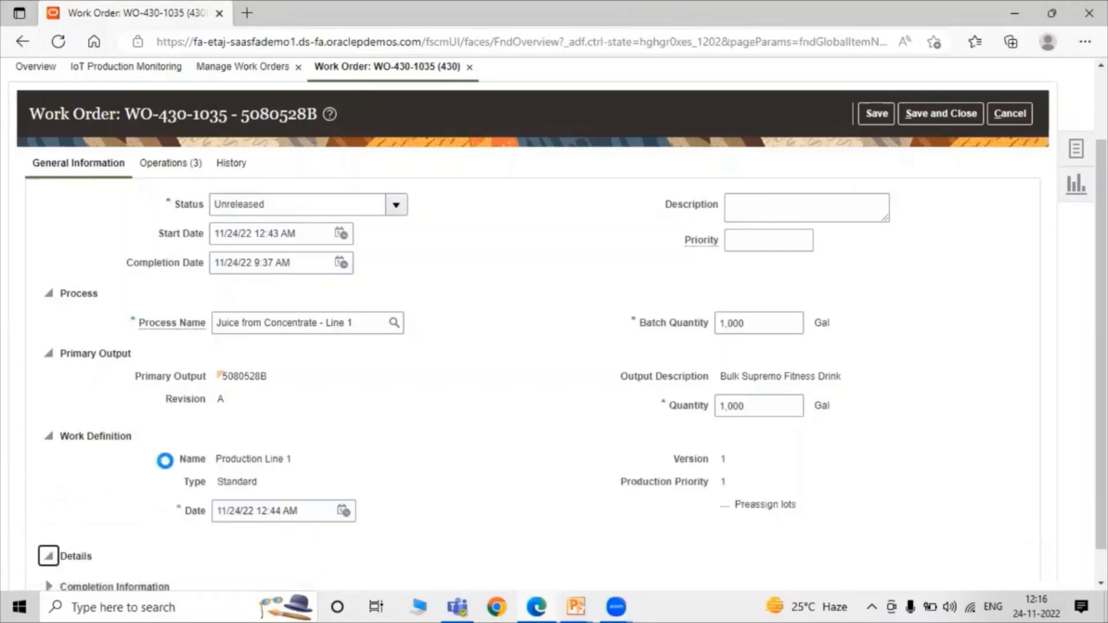
{"action": "scroll", "coordinate": [134, 445], "scroll_direction": "down", "scroll_amount": 2}
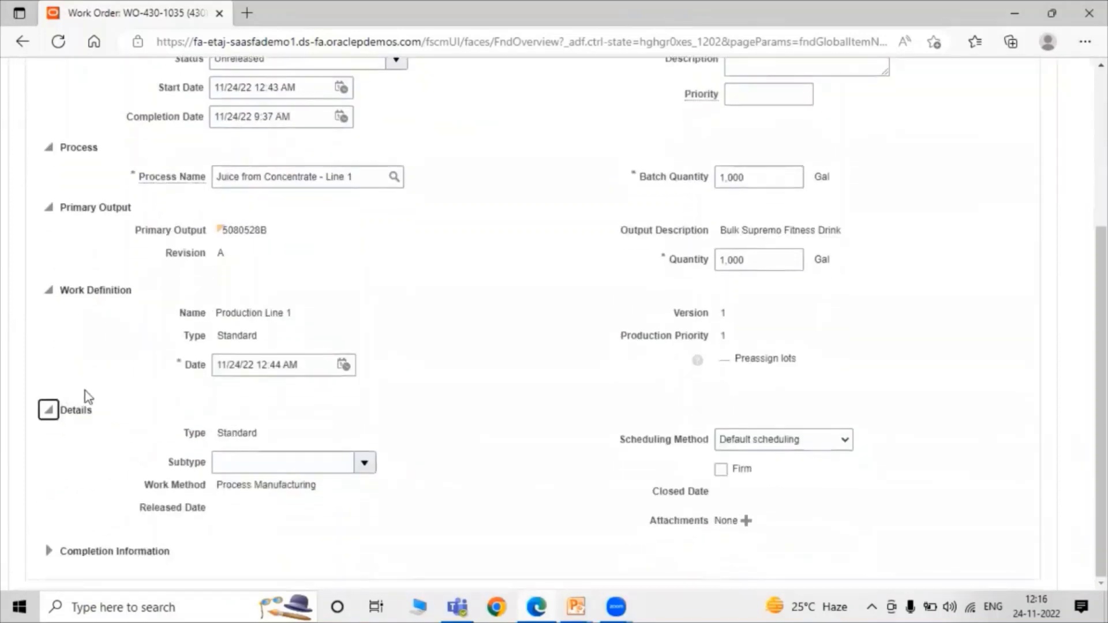
{"action": "scroll", "coordinate": [425, 333], "scroll_direction": "up", "scroll_amount": 5}
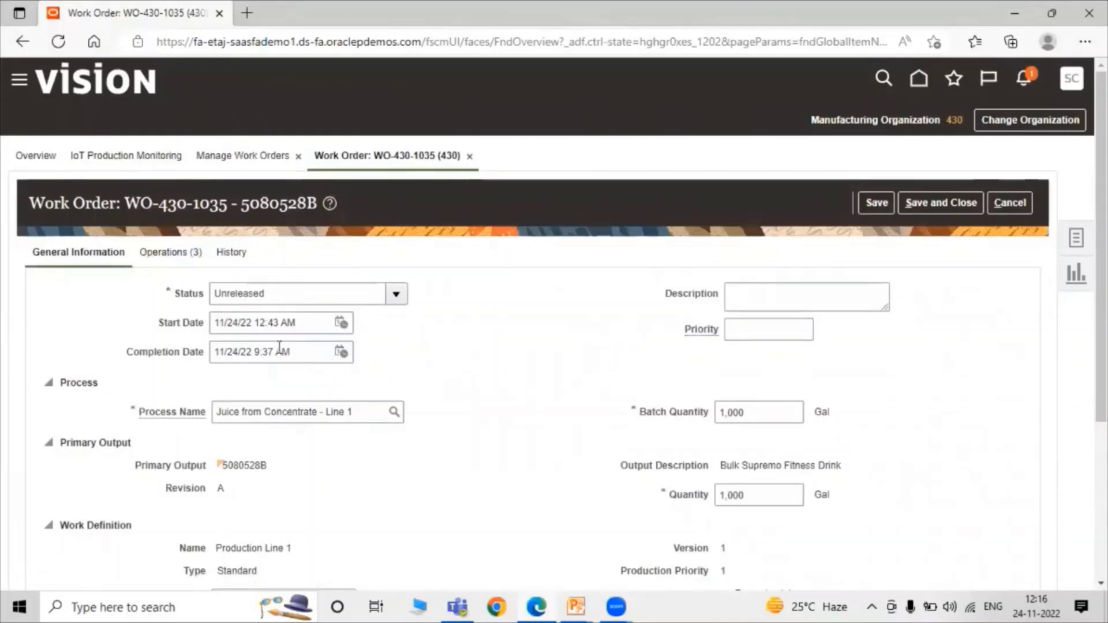
Review the work order's operations with their items, resources and outputs, and save and close the order
{"action": "left_click", "coordinate": [167, 252]}
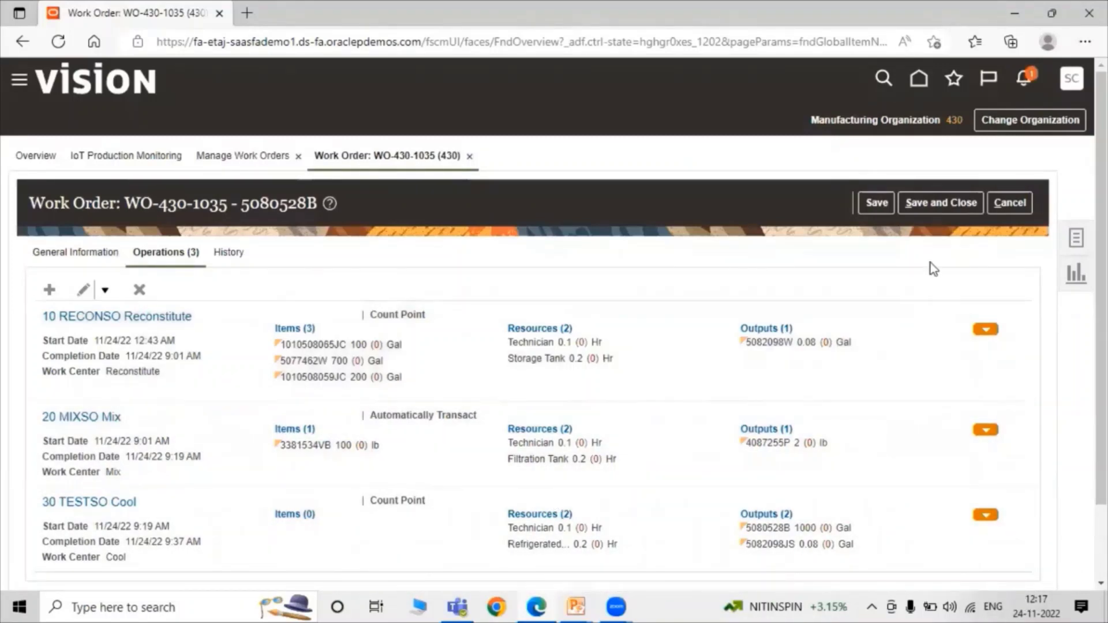
{"action": "left_click", "coordinate": [930, 206]}
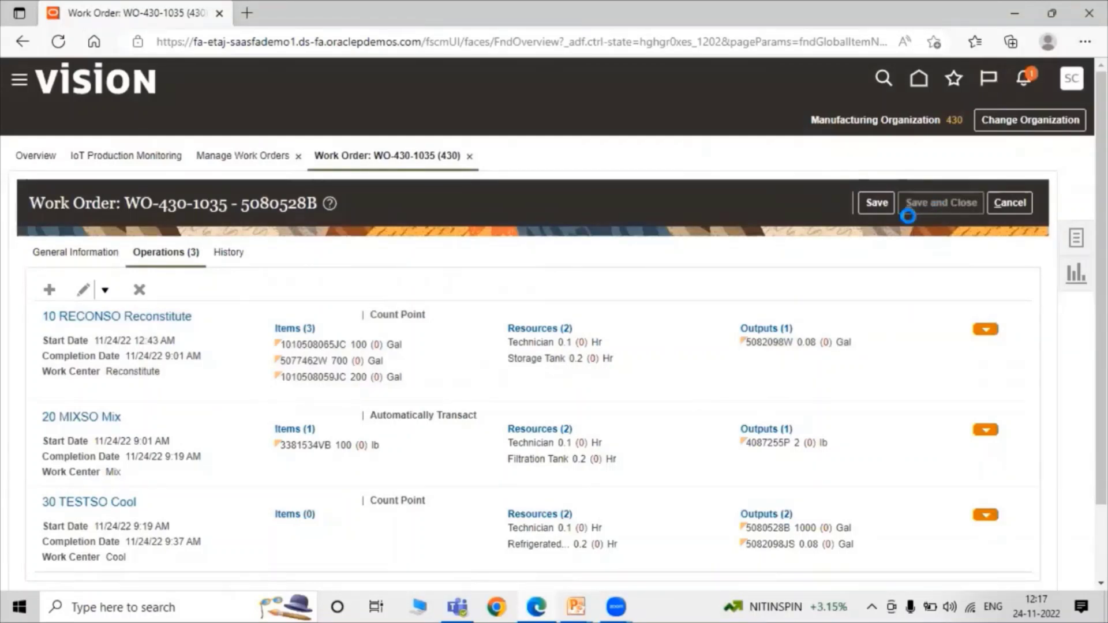
{"action": "scroll", "coordinate": [622, 280], "scroll_direction": "down", "scroll_amount": 2}
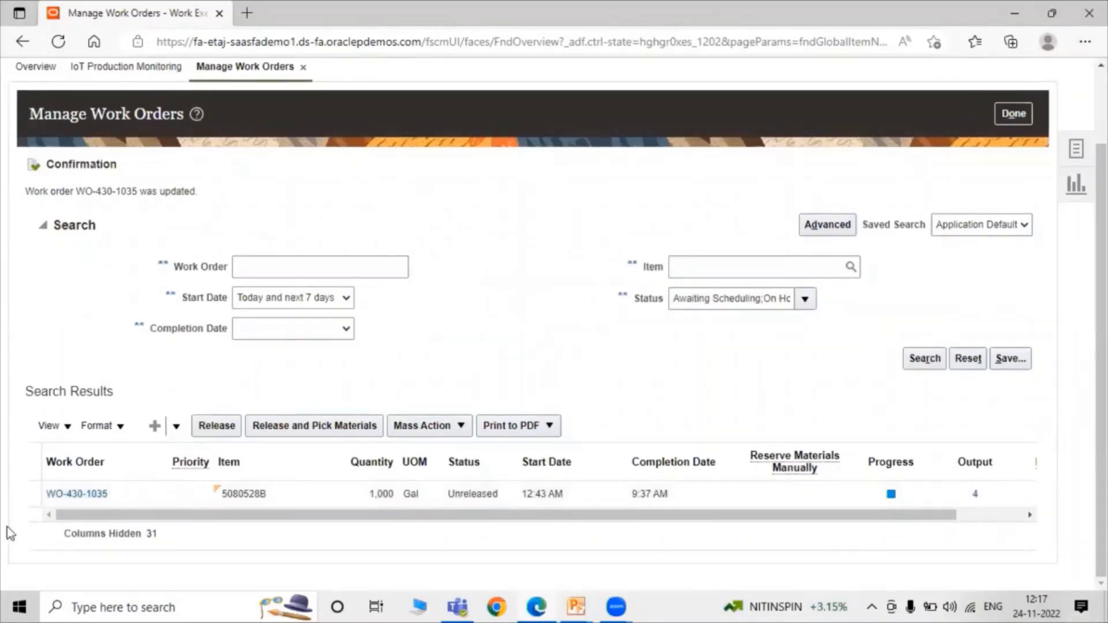
Select the new work order in the search results and record its number after "WO :" in a new Notepad file
{"action": "left_click", "coordinate": [30, 492]}
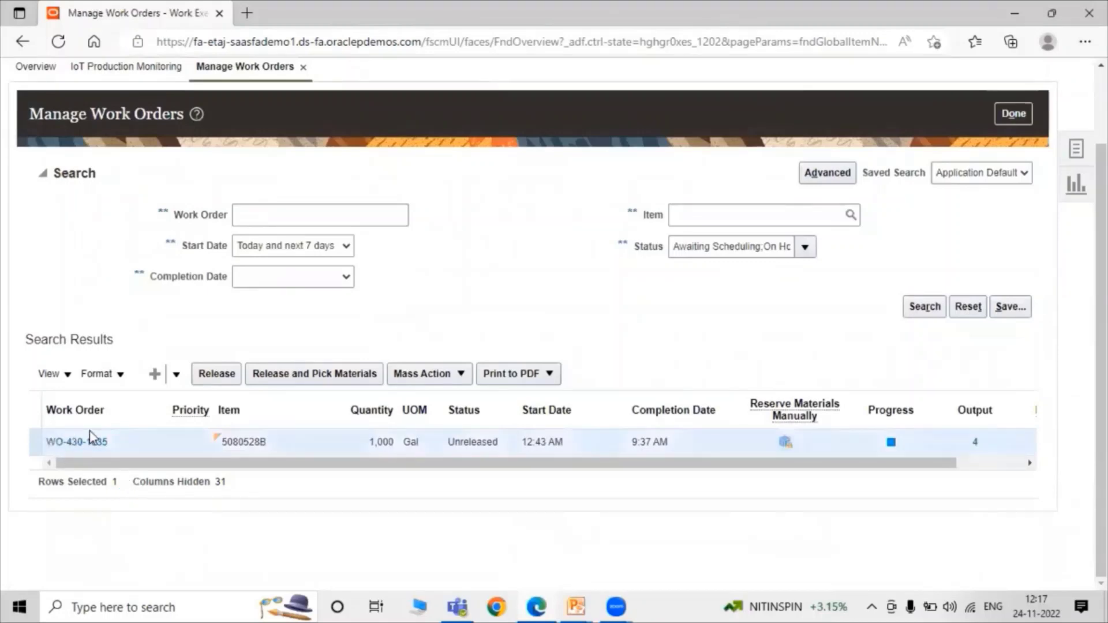
{"action": "left_click", "coordinate": [72, 606]}
{"action": "type", "text": "note"}
{"action": "key", "text": "Return"}
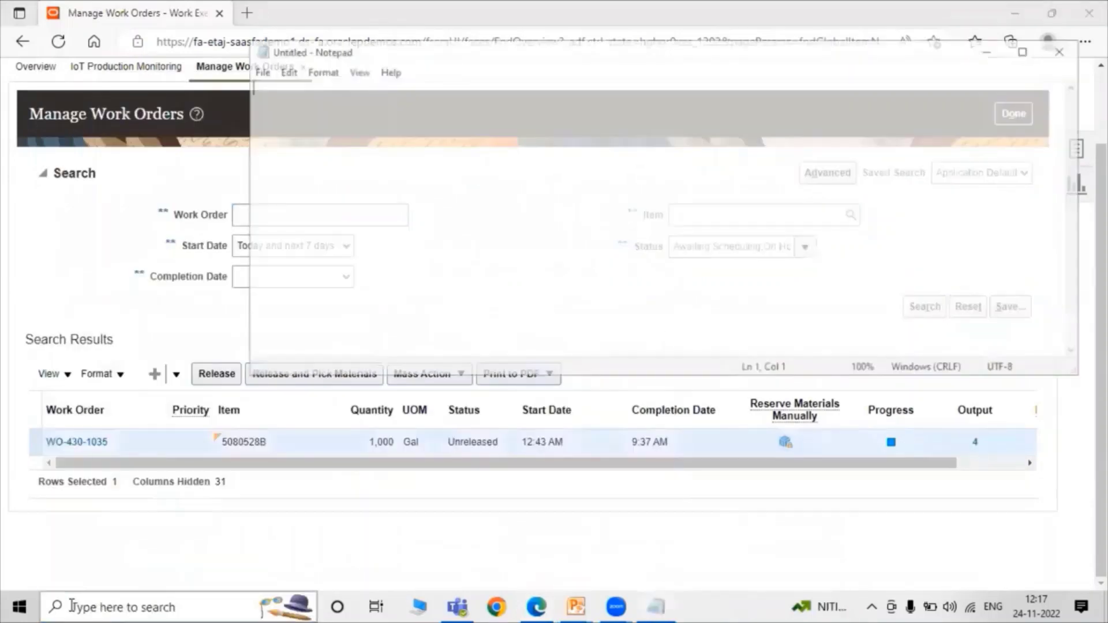
{"action": "type", "text": "Wo"}
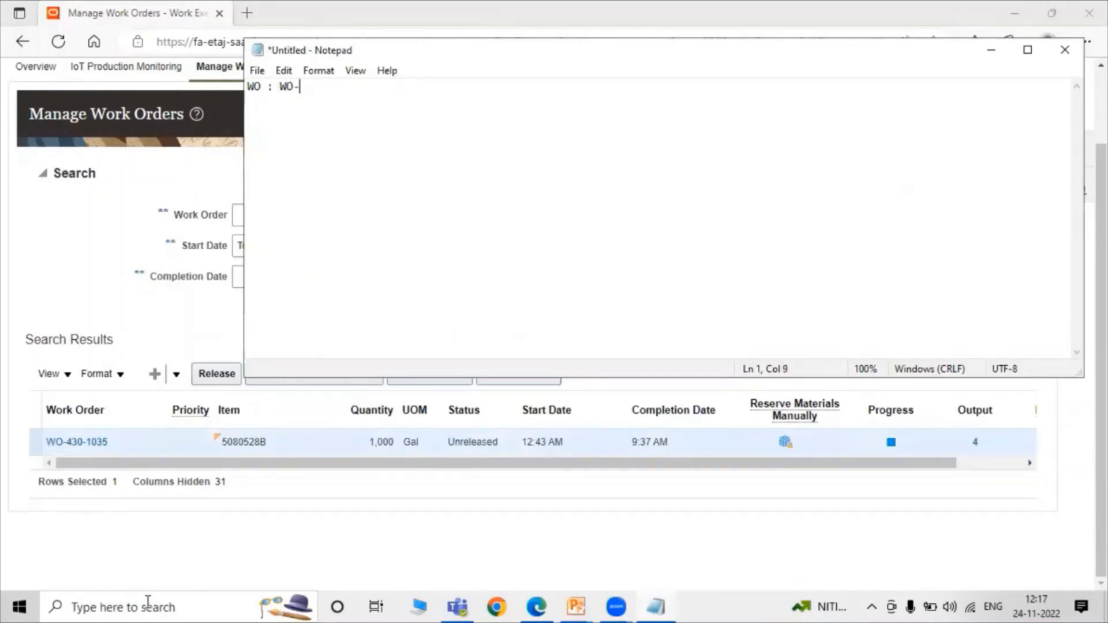
{"action": "type", "text": ": WO-430-1035"}
{"action": "left_click", "coordinate": [991, 50]}
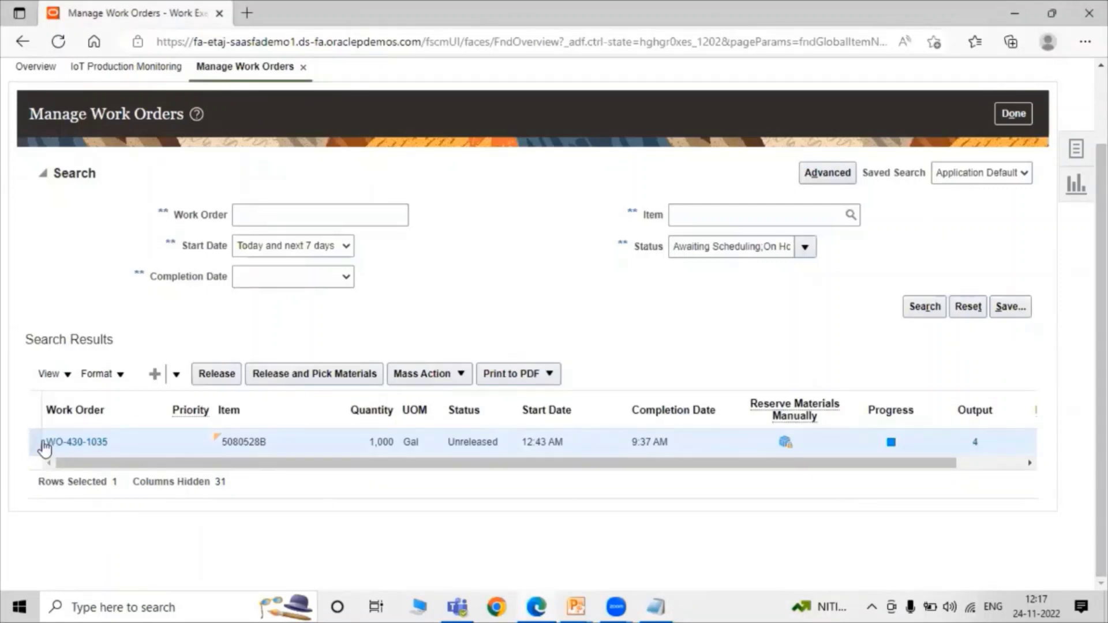
Release the selected work order and check which documents can be printed to PDF for it
{"action": "left_click", "coordinate": [217, 374]}
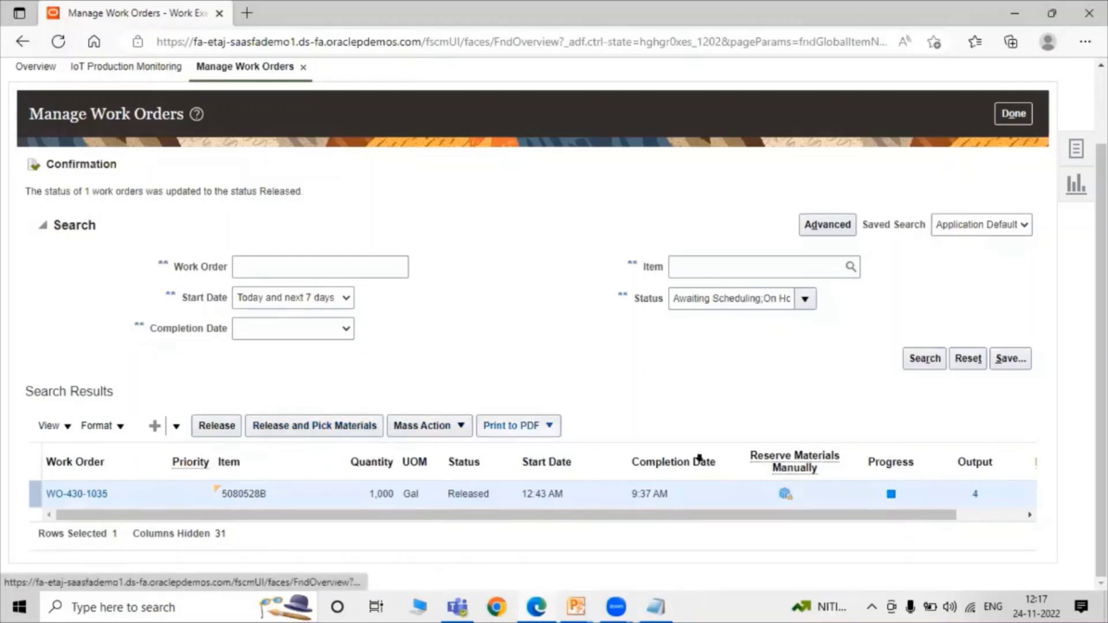
{"action": "left_click", "coordinate": [517, 427]}
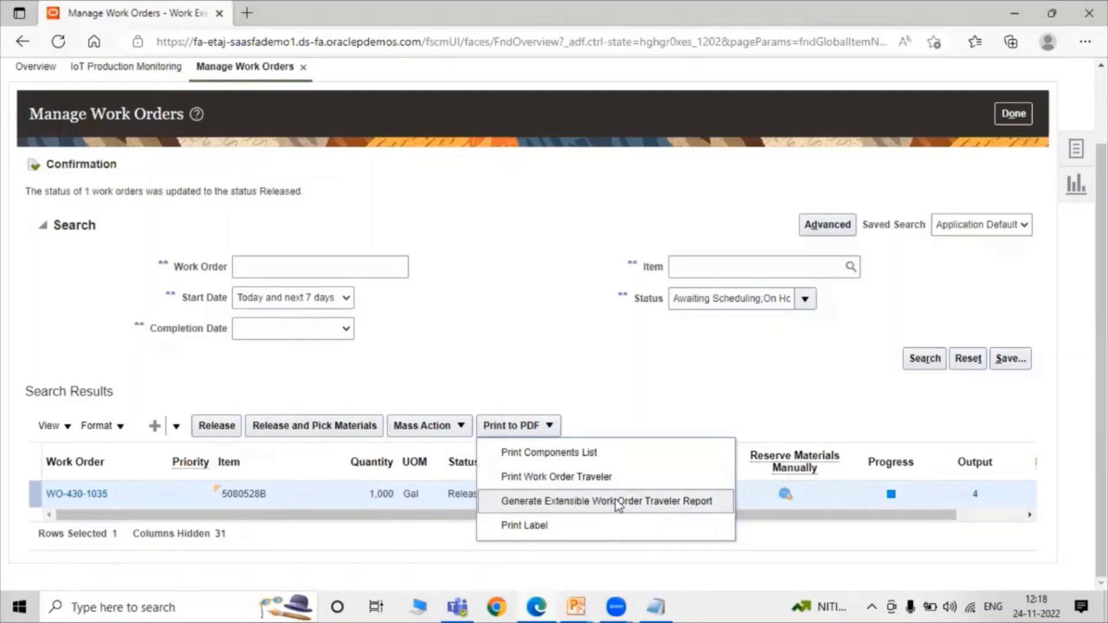
{"action": "left_click", "coordinate": [634, 396]}
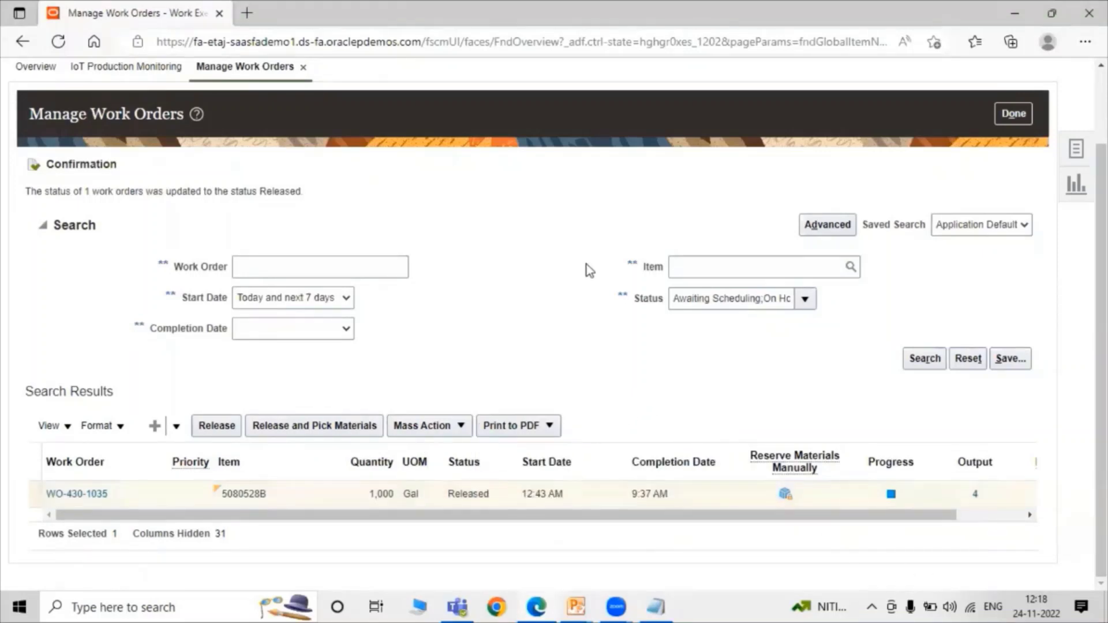
Open the released work order's operations and examine the output details of operation 10 Reconstitute, including the output type choices
{"action": "left_click", "coordinate": [93, 498]}
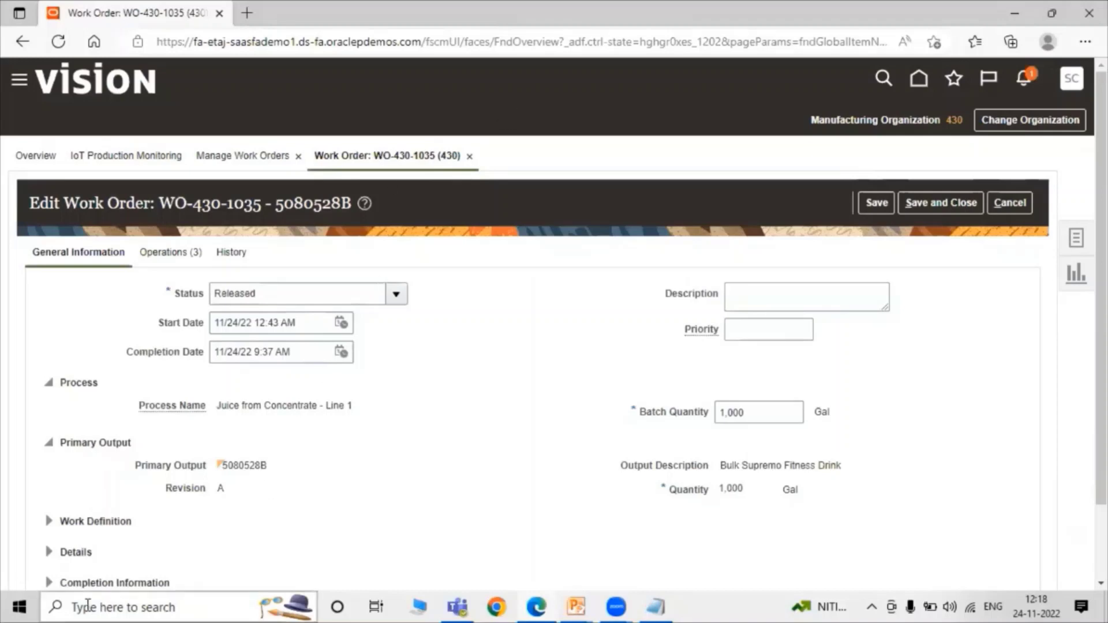
{"action": "left_click", "coordinate": [184, 254]}
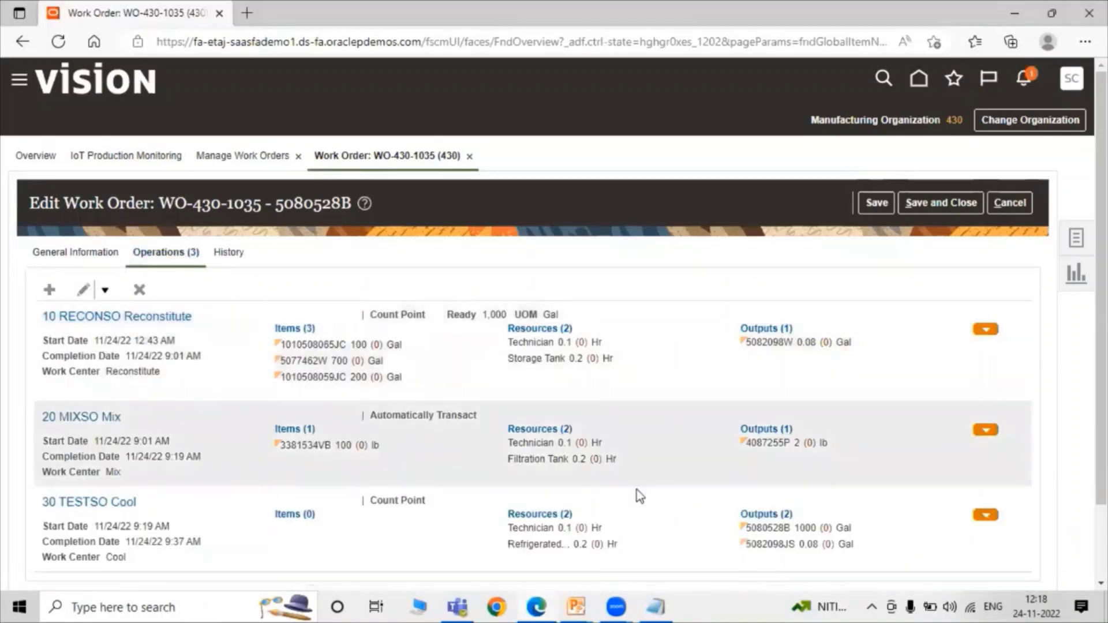
{"action": "left_click", "coordinate": [765, 330]}
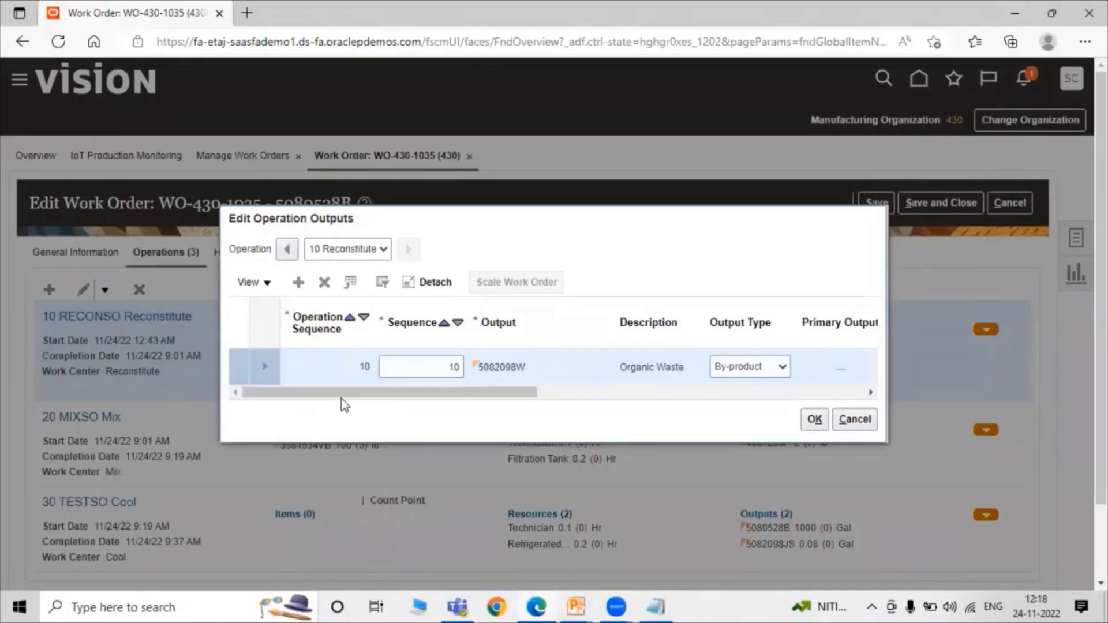
{"action": "left_click_drag", "start_coordinate": [369, 401], "coordinate": [421, 399]}
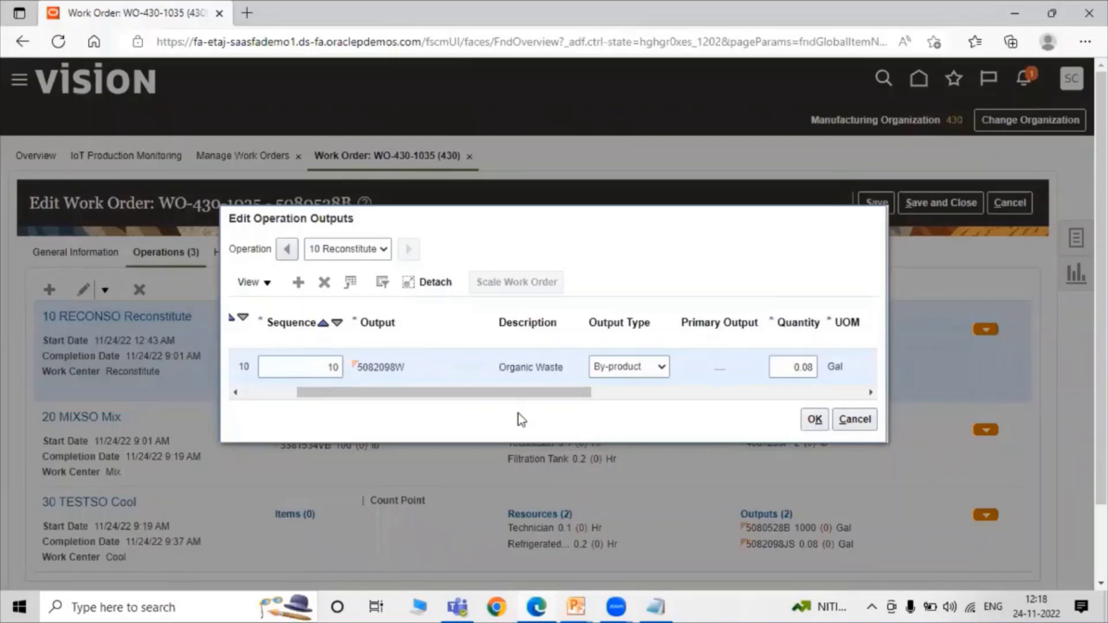
{"action": "left_click_drag", "start_coordinate": [535, 392], "coordinate": [565, 393]}
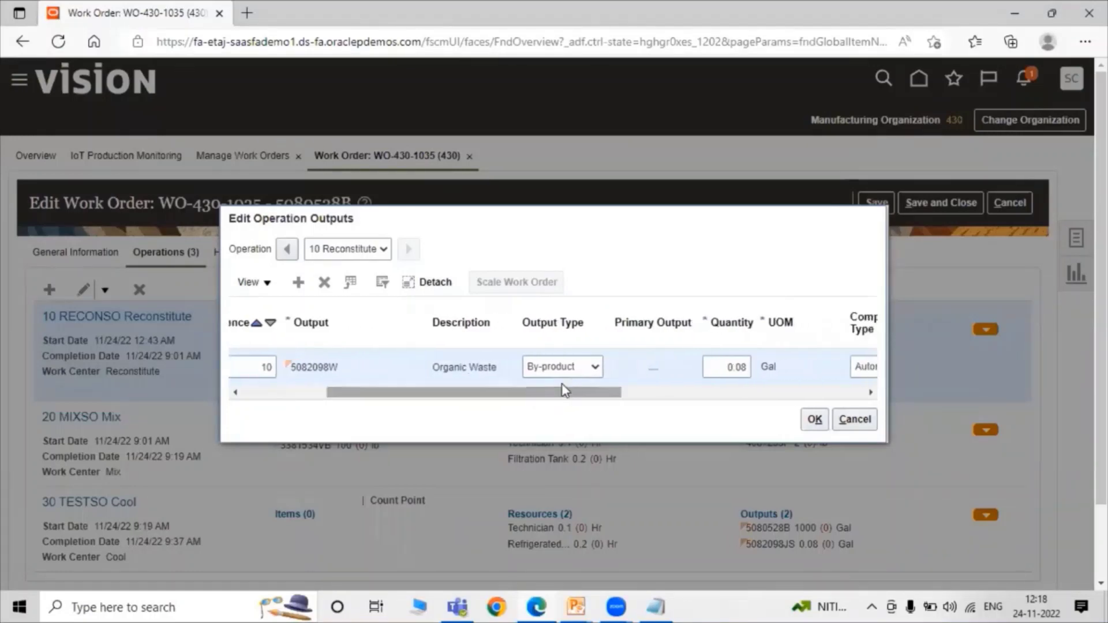
{"action": "left_click", "coordinate": [579, 374]}
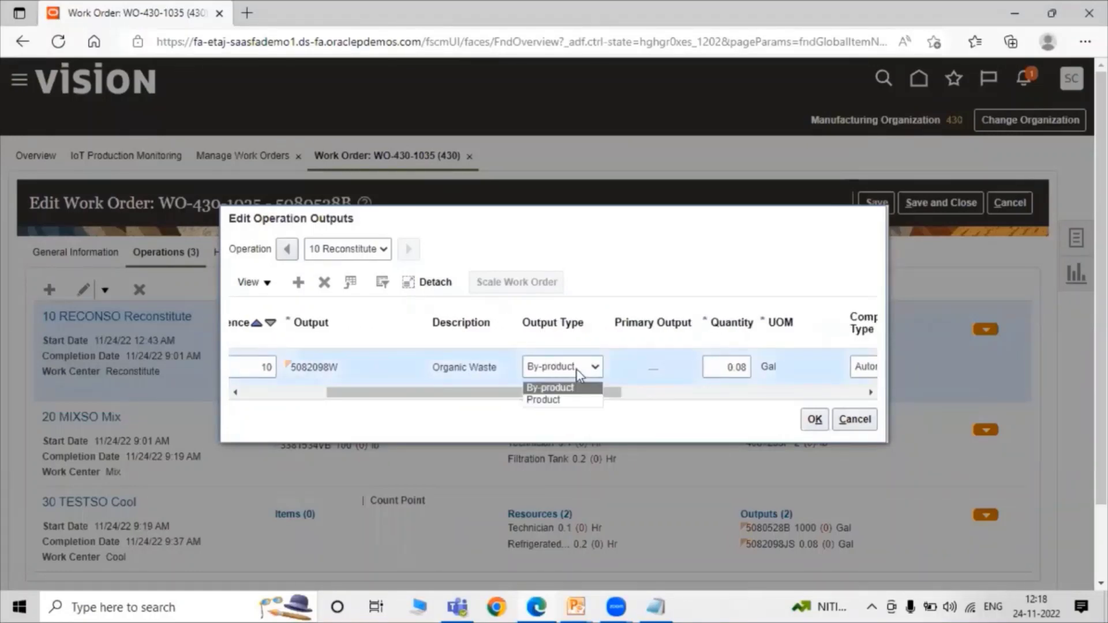
{"action": "left_click", "coordinate": [400, 394]}
{"action": "left_click_drag", "start_coordinate": [401, 394], "coordinate": [503, 404]}
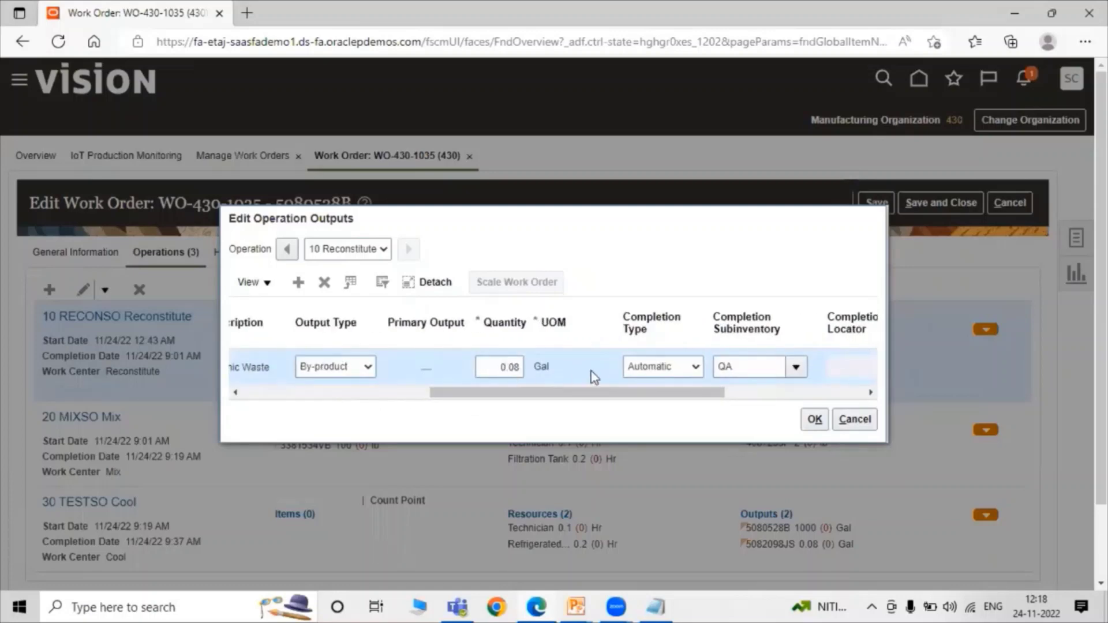
{"action": "left_click_drag", "start_coordinate": [644, 395], "coordinate": [736, 396]}
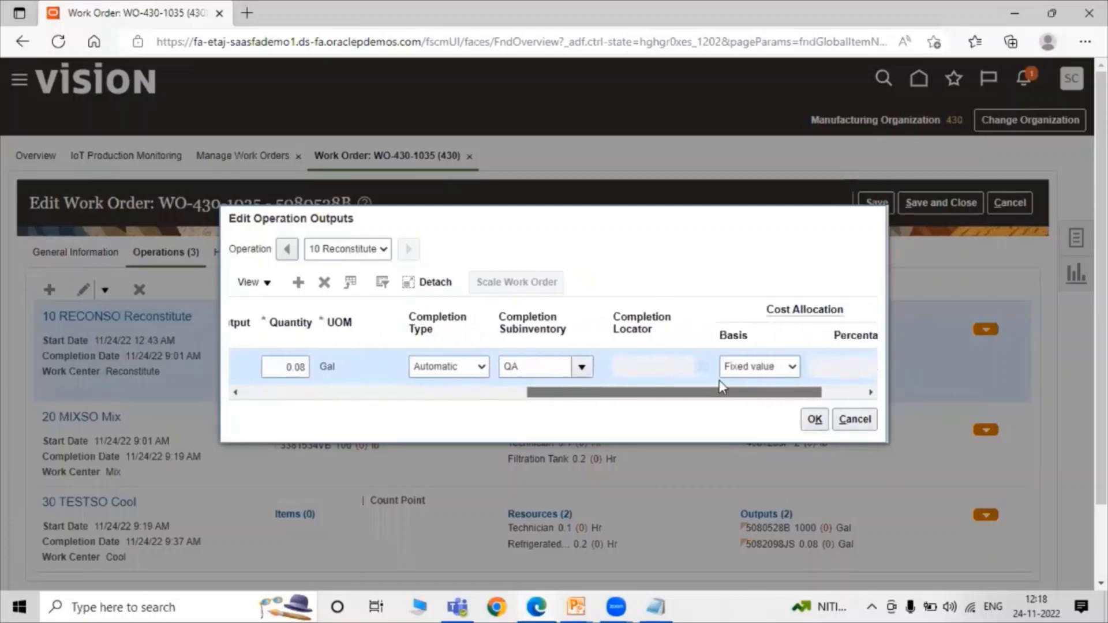
Set the completion type of by-product output 5082098W to Manual, accept the outputs, and save and close the work order
{"action": "left_click", "coordinate": [455, 370]}
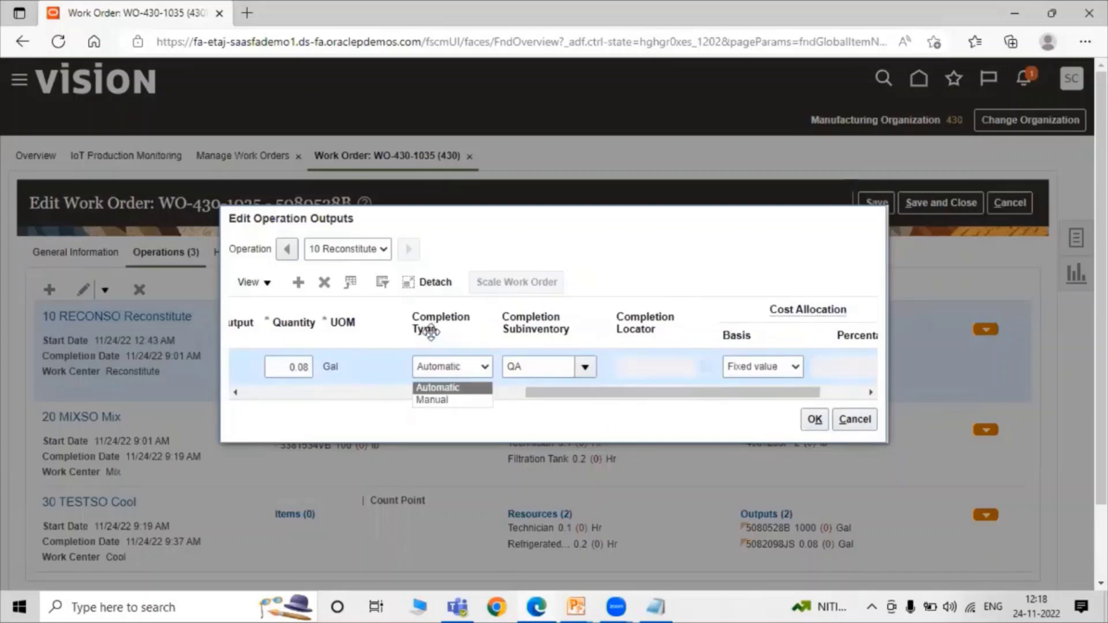
{"action": "left_click", "coordinate": [461, 402]}
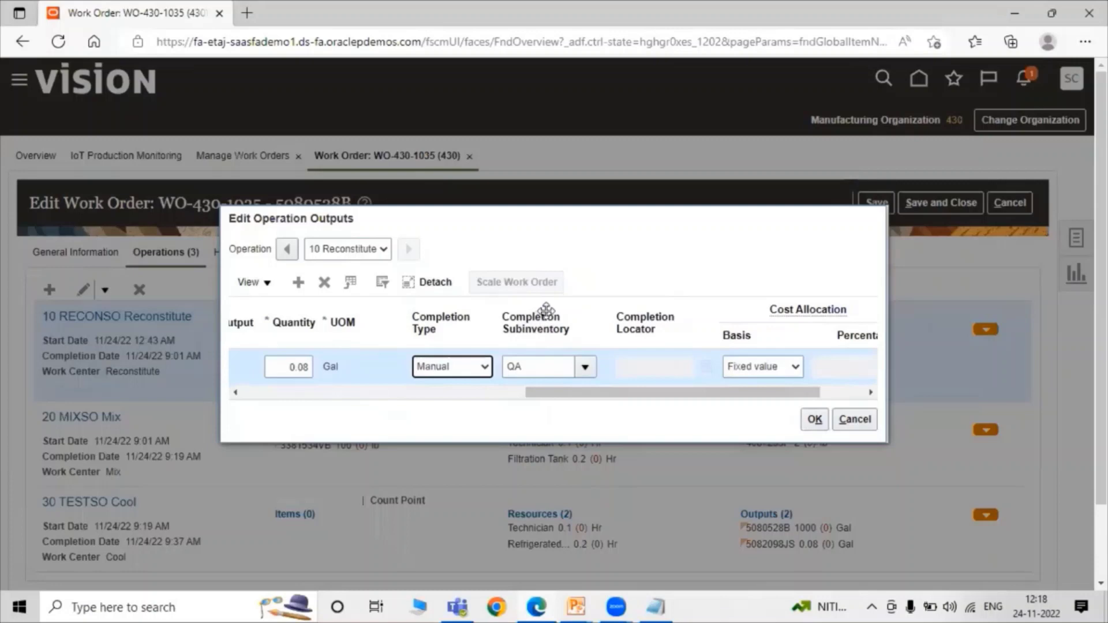
{"action": "left_click", "coordinate": [574, 397]}
{"action": "left_click_drag", "start_coordinate": [575, 397], "coordinate": [519, 411]}
{"action": "left_click", "coordinate": [814, 420]}
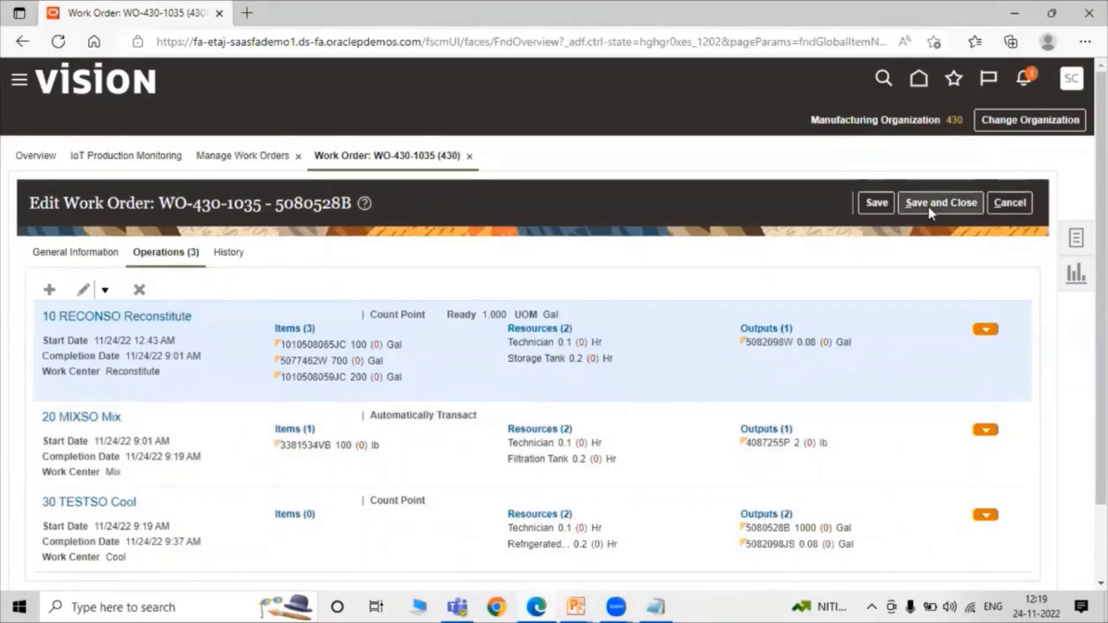
{"action": "left_click", "coordinate": [930, 206]}
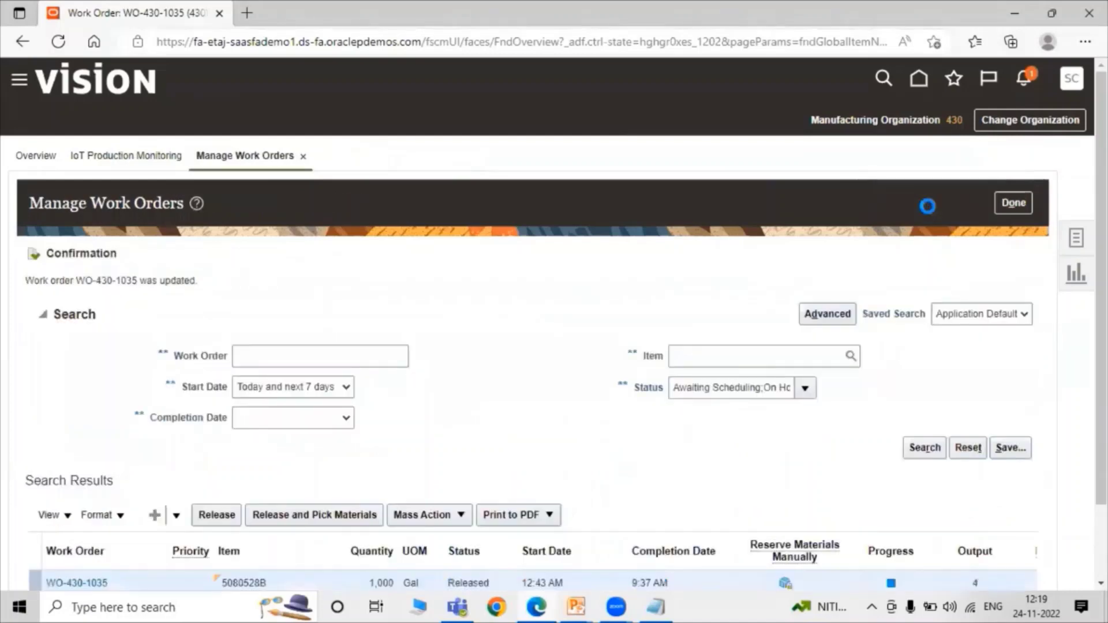
Finish managing work orders and open the Review Dispatch List task under Execute Production
{"action": "left_click", "coordinate": [1014, 204]}
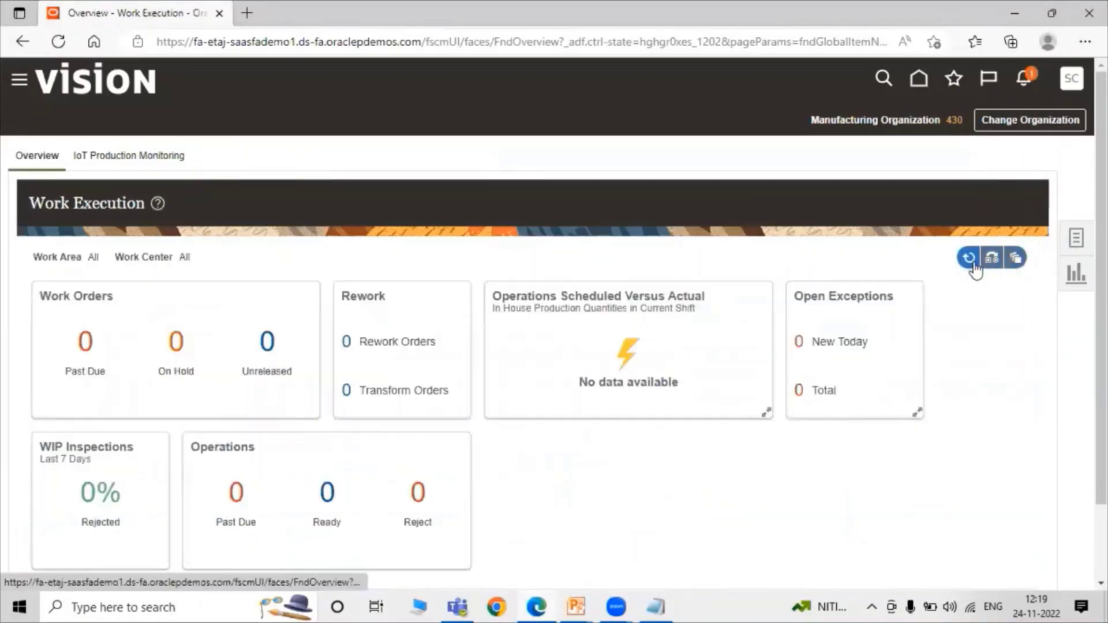
{"action": "left_click", "coordinate": [1076, 237]}
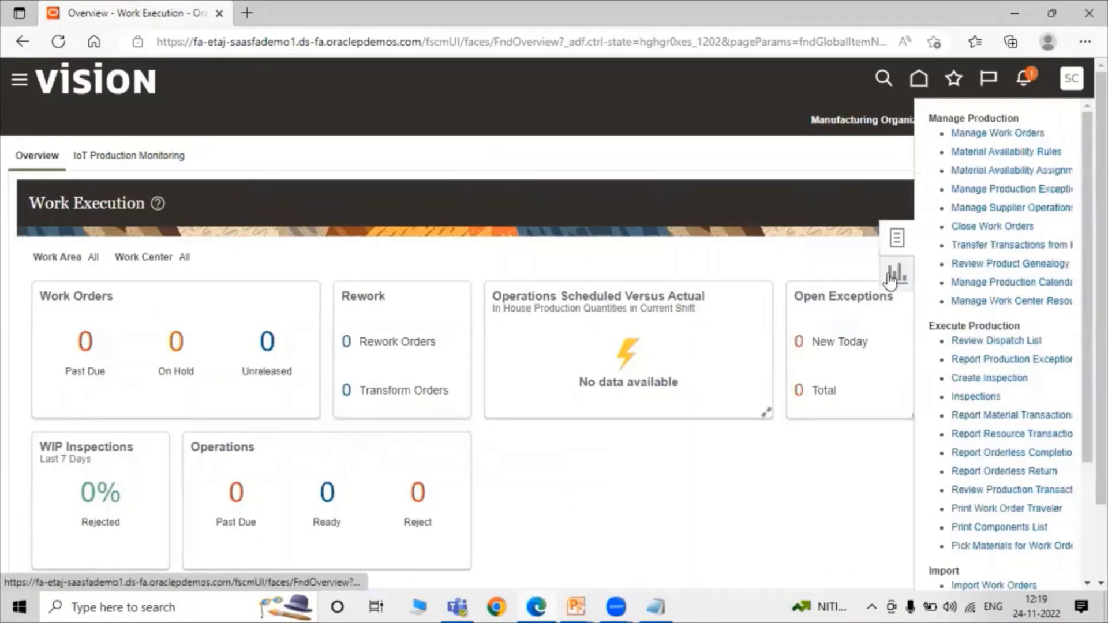
{"action": "left_click", "coordinate": [1008, 342]}
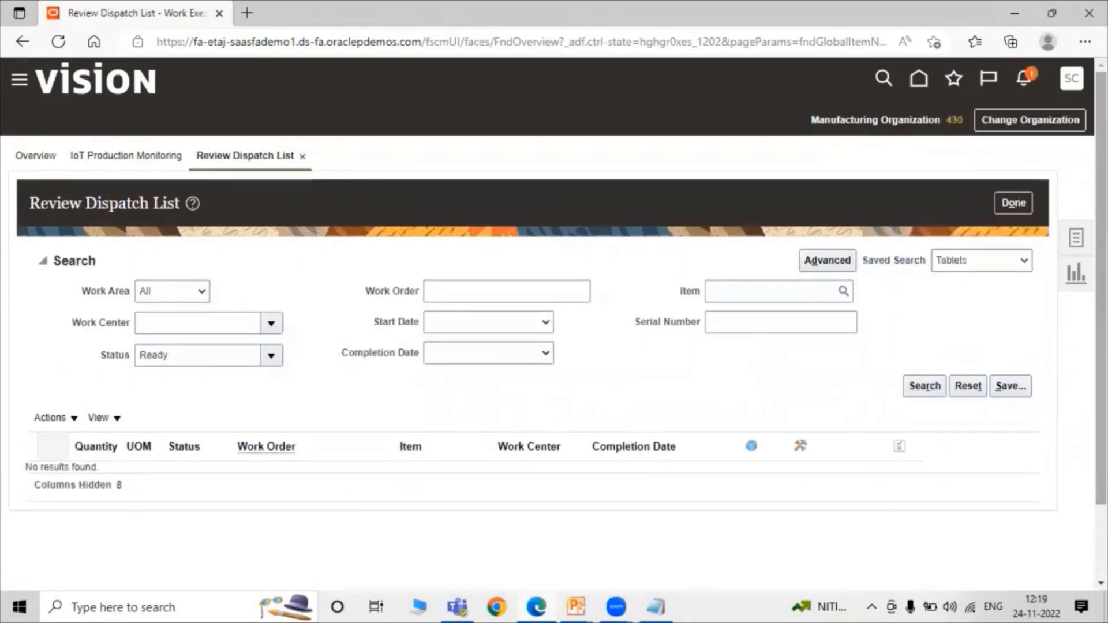
Search the dispatch list for Ready operations in all work areas using the Application Default saved search, and compare the work order with the Notepad record
{"action": "left_click", "coordinate": [945, 267]}
{"action": "left_click", "coordinate": [1022, 305]}
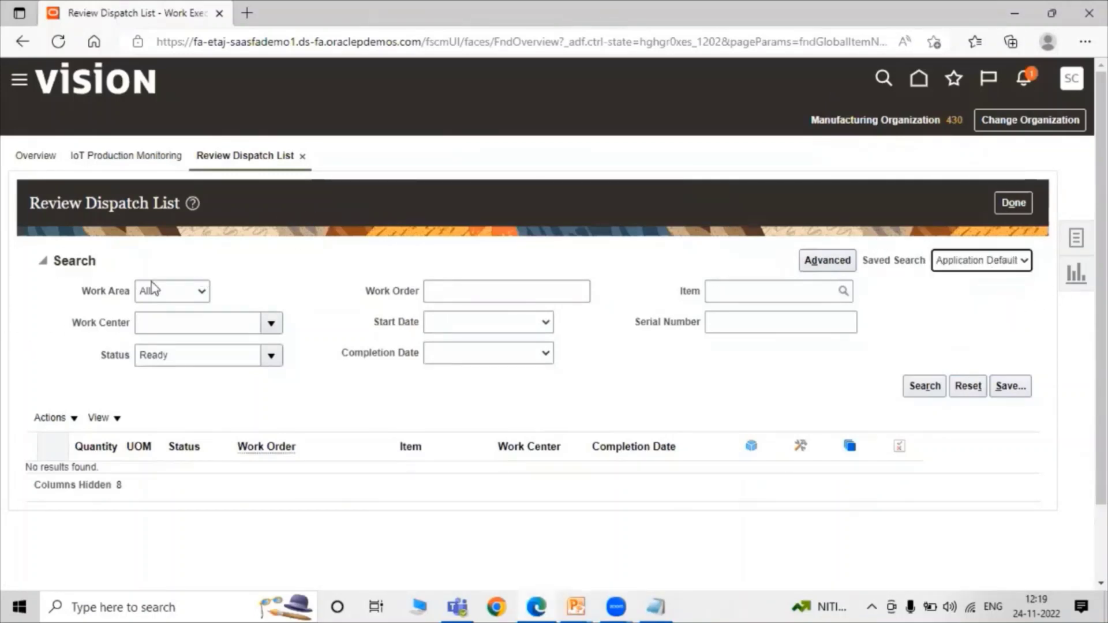
{"action": "left_click", "coordinate": [202, 297]}
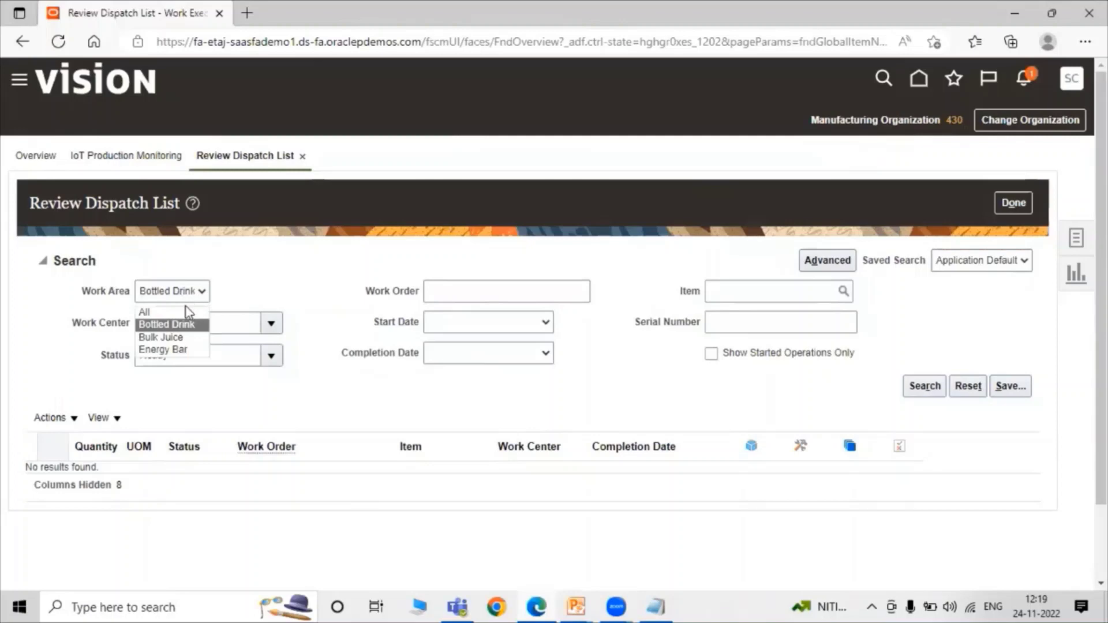
{"action": "left_click", "coordinate": [185, 309]}
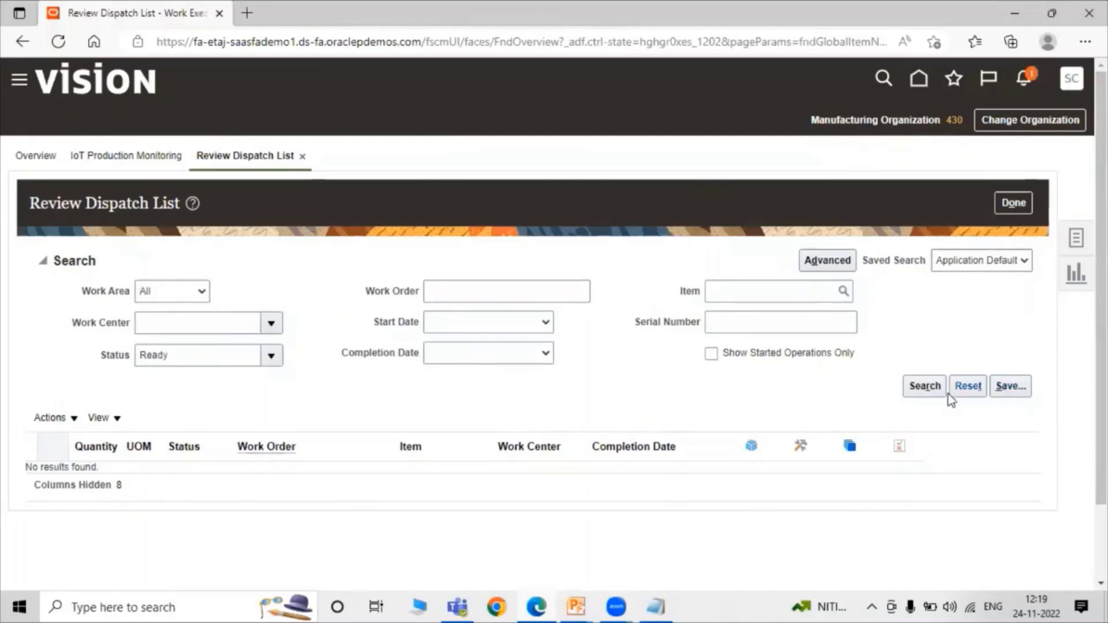
{"action": "left_click", "coordinate": [925, 386]}
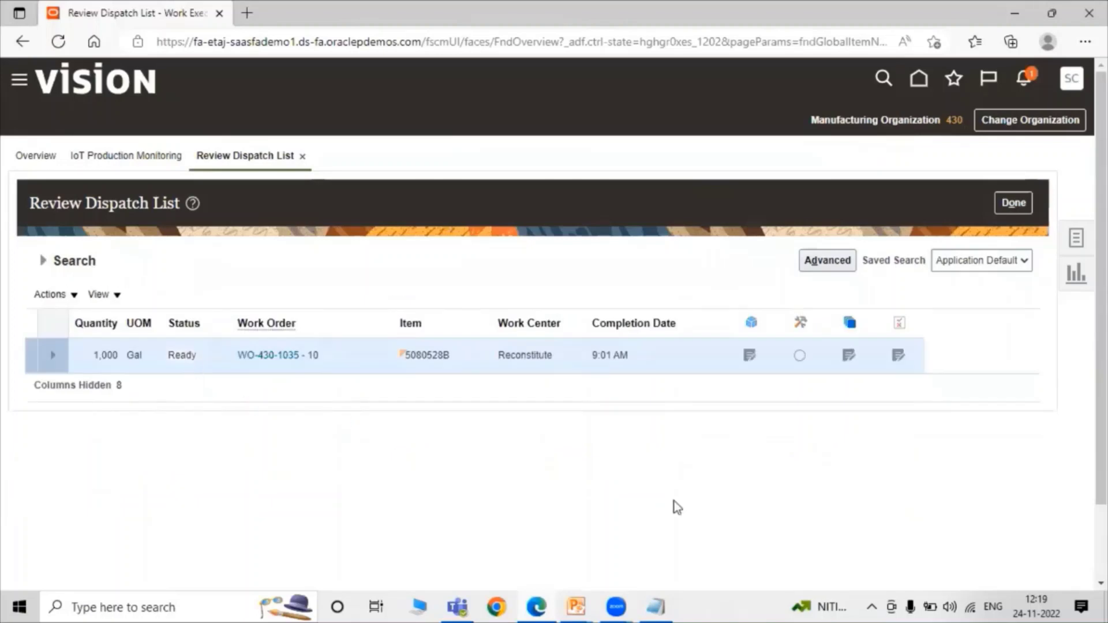
{"action": "left_click", "coordinate": [670, 601]}
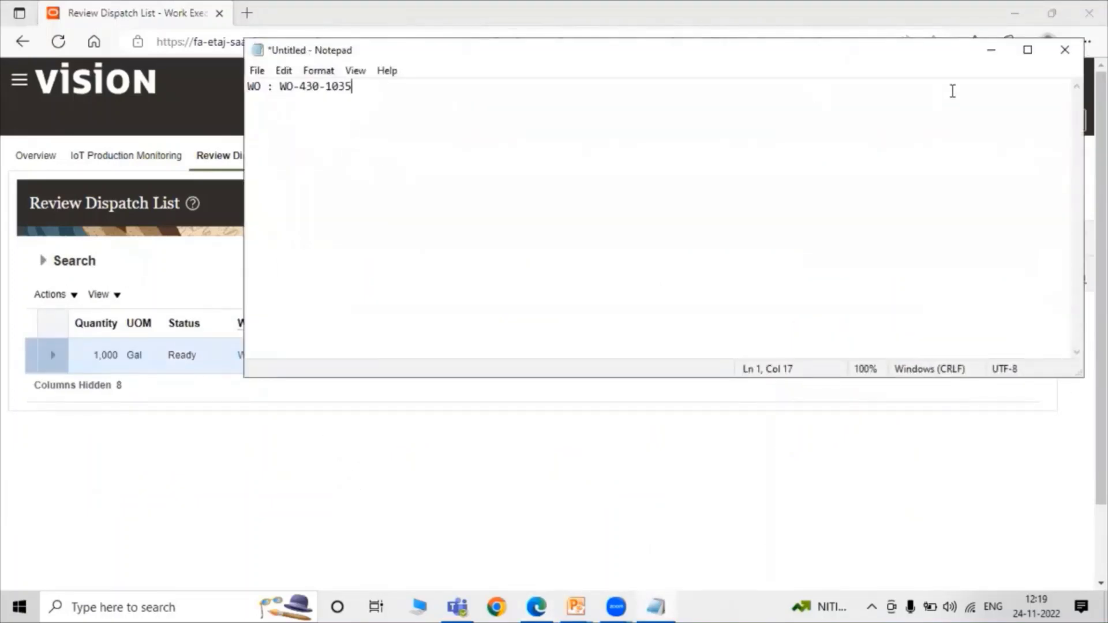
{"action": "left_click", "coordinate": [992, 49]}
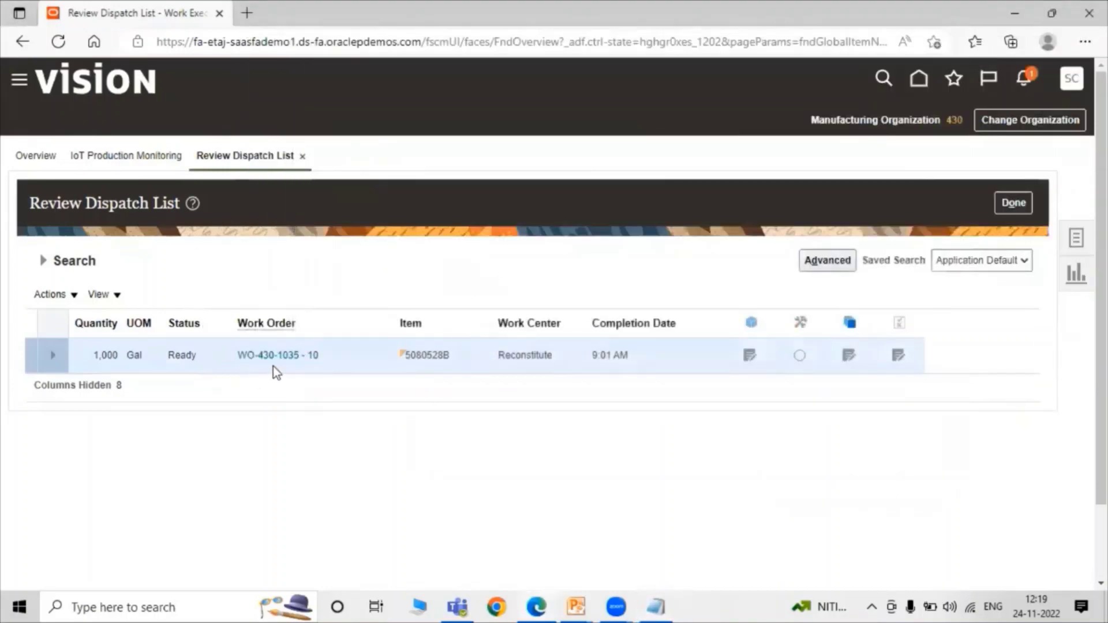
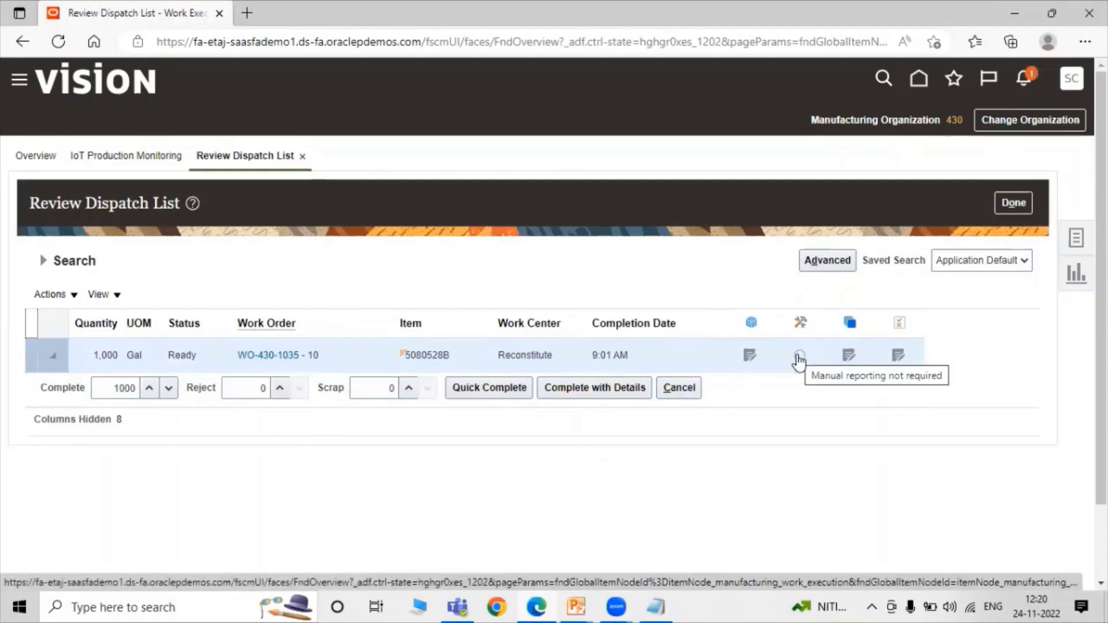
Open resource transaction reporting for operation 10 and add a charge line for the Technician resource
{"action": "left_click", "coordinate": [799, 357]}
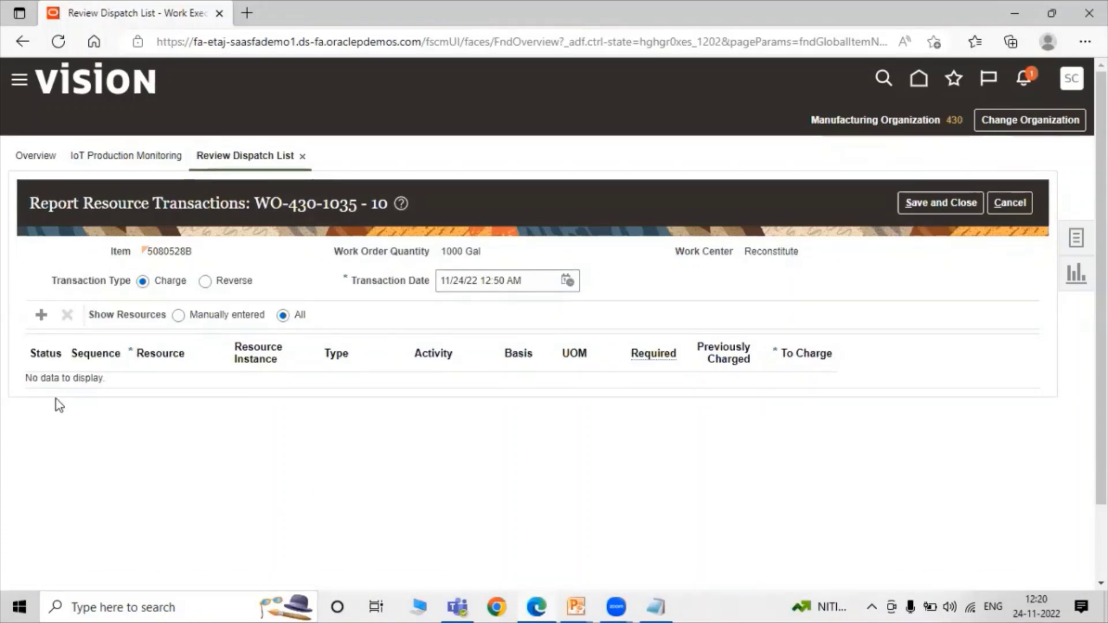
{"action": "left_click", "coordinate": [39, 315]}
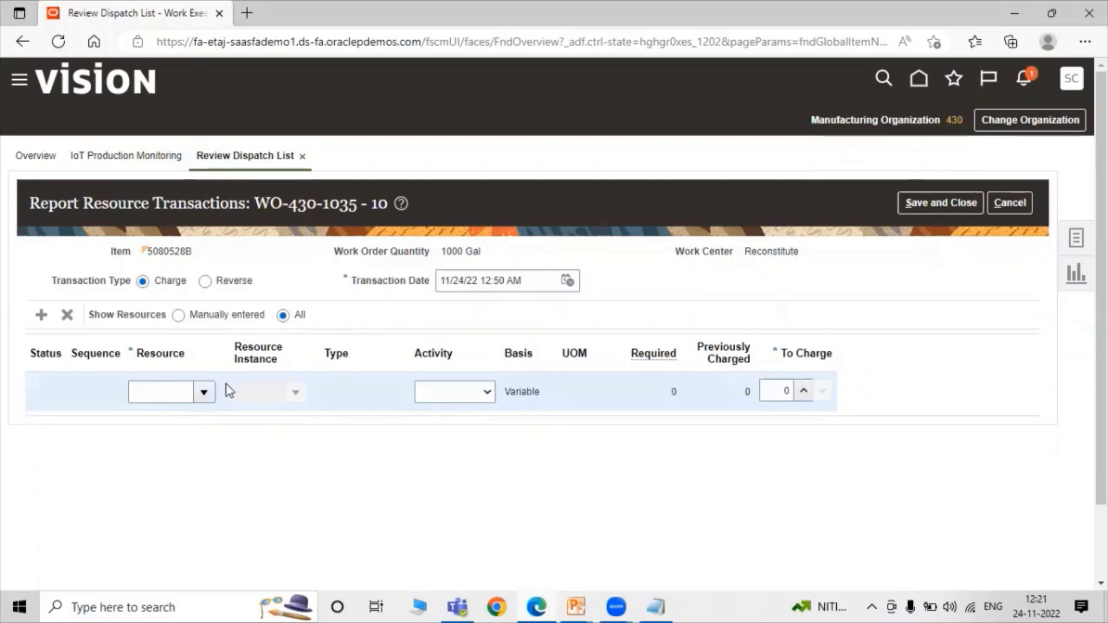
{"action": "left_click", "coordinate": [193, 390]}
{"action": "left_click", "coordinate": [203, 392]}
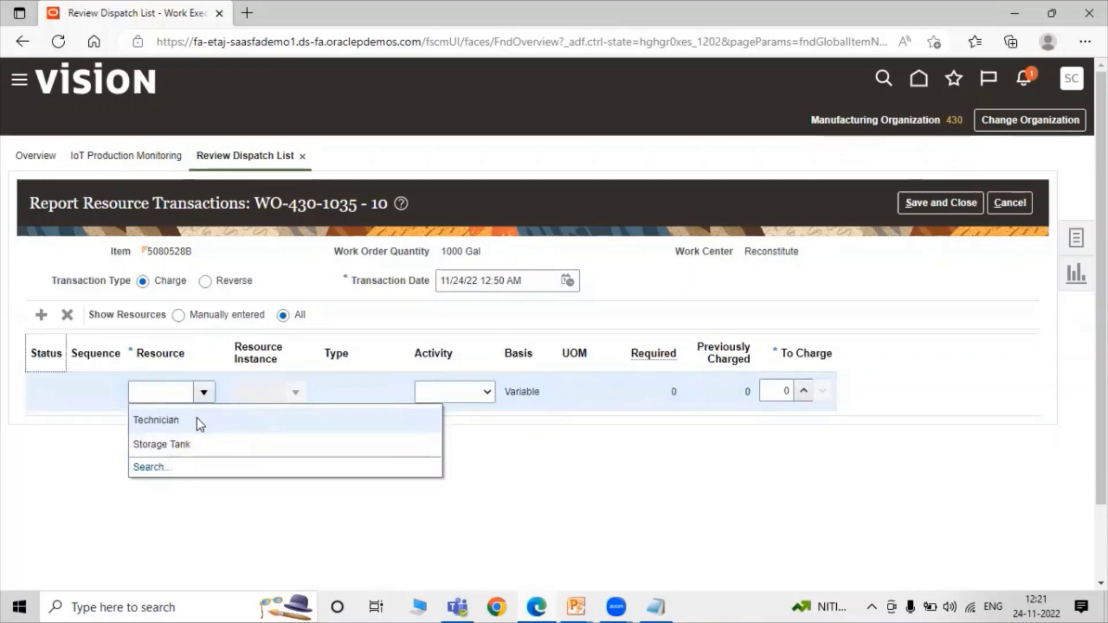
{"action": "left_click", "coordinate": [196, 419]}
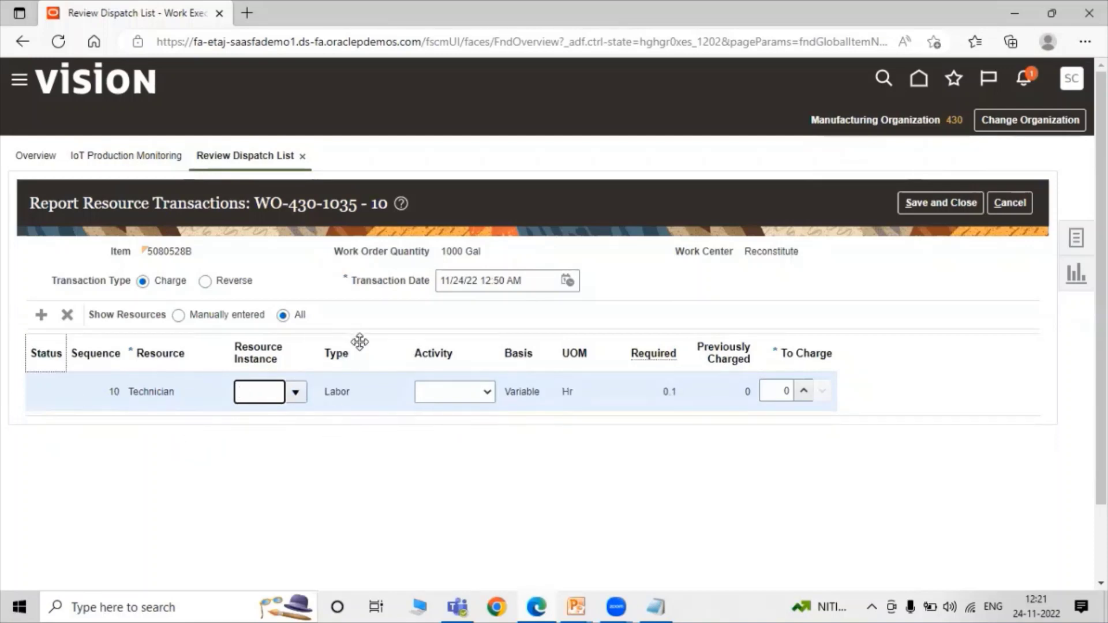
Set the Technician line's activity to Setup and its quantity to charge to 1, and save and close the resource transactions
{"action": "left_click", "coordinate": [446, 392]}
{"action": "left_click", "coordinate": [458, 424]}
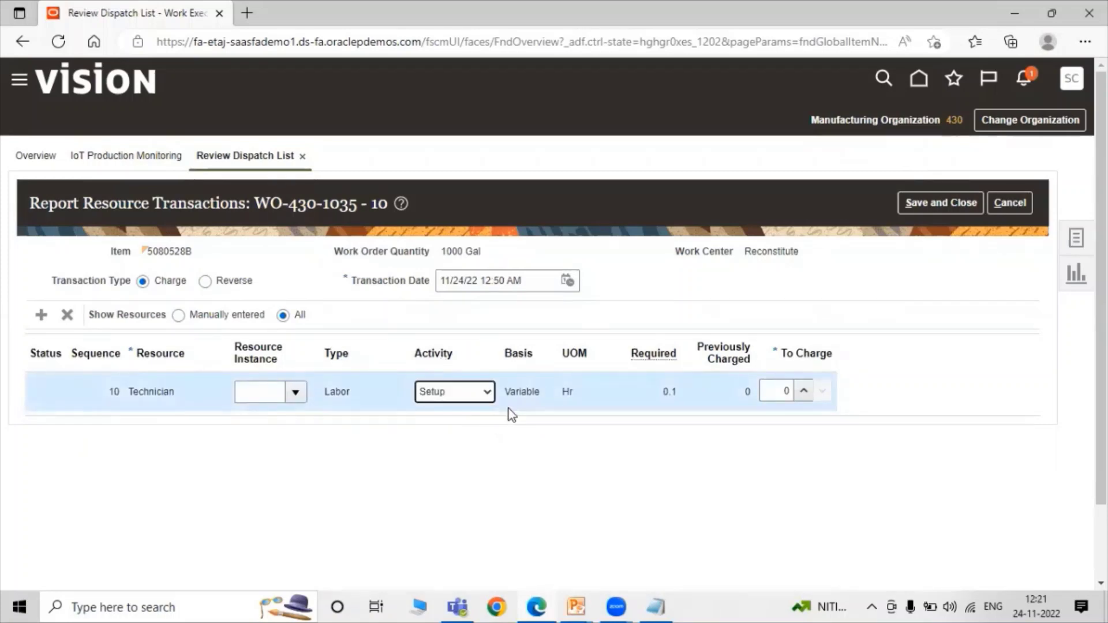
{"action": "left_click", "coordinate": [483, 395]}
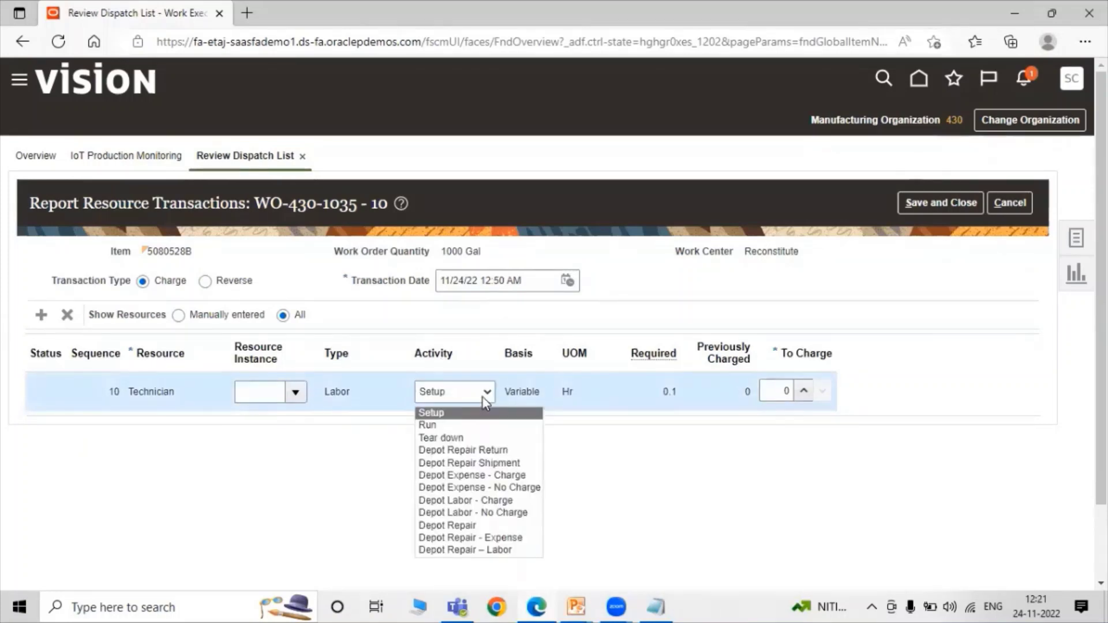
{"action": "left_click", "coordinate": [569, 487]}
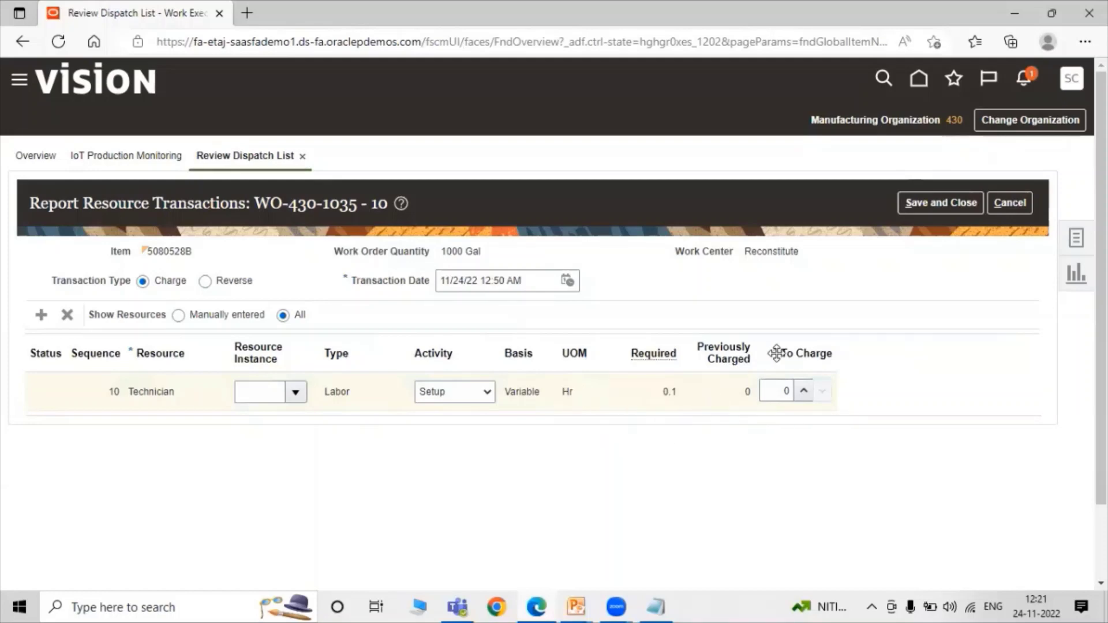
{"action": "left_click", "coordinate": [804, 391]}
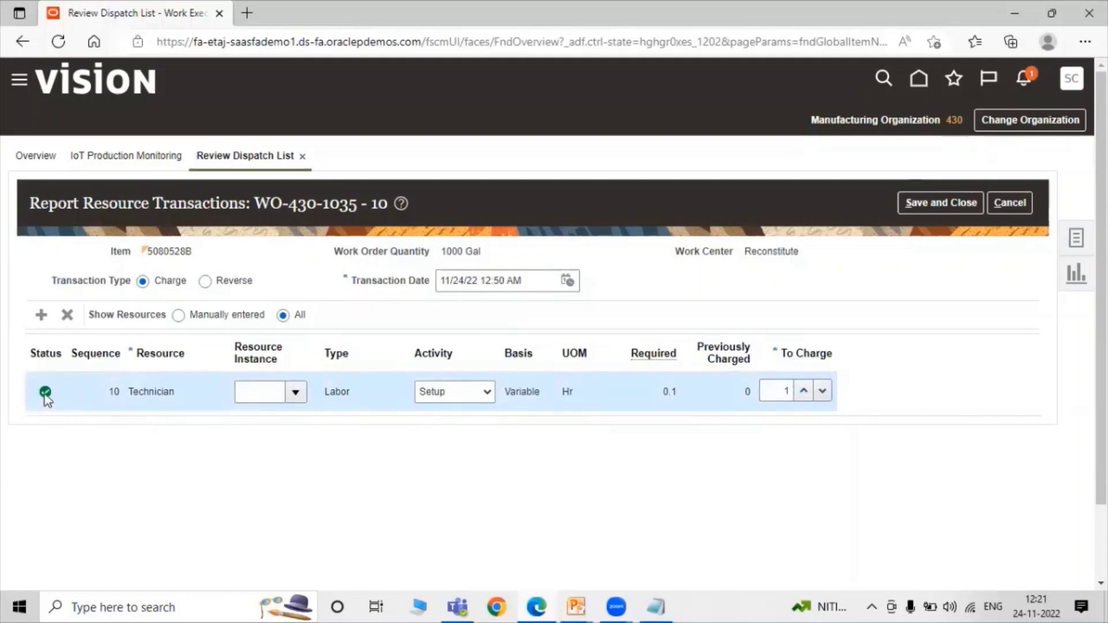
{"action": "mouse_move", "coordinate": [47, 397]}
{"action": "left_click", "coordinate": [949, 204]}
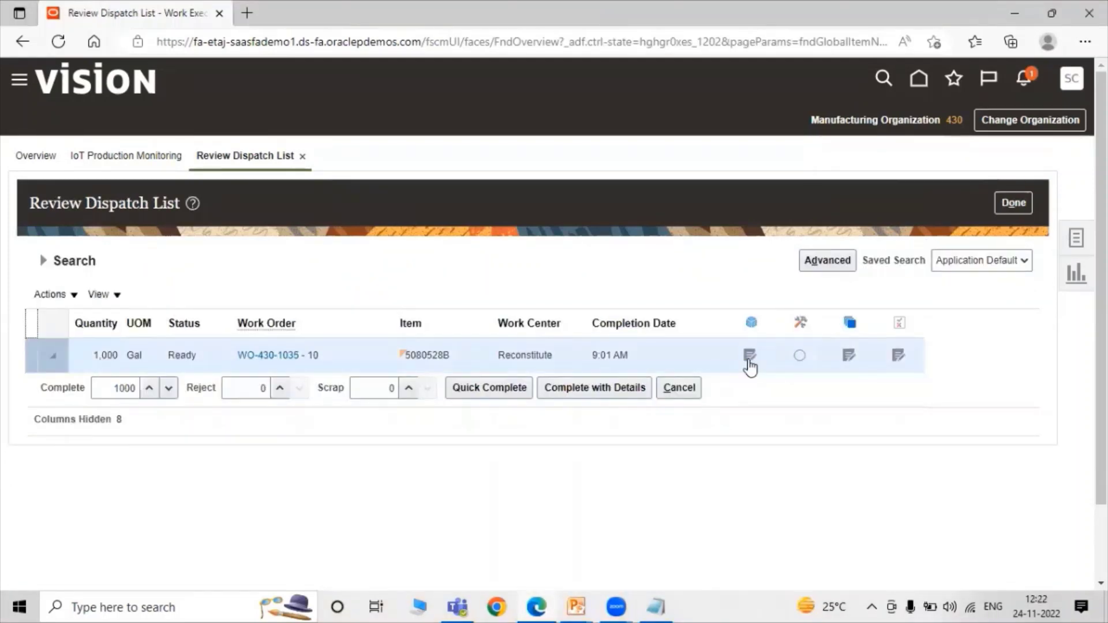
Open material transaction reporting for operation 10 and assign lot JC59-10007 to the 59 Brix juice concentrate line
{"action": "left_click", "coordinate": [749, 357]}
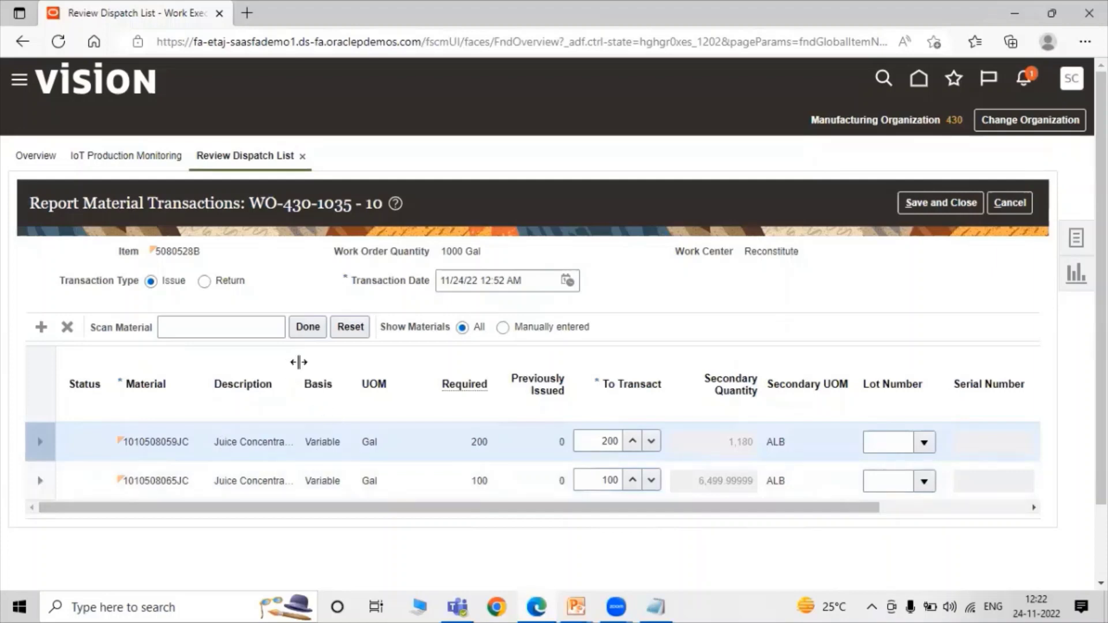
{"action": "left_click_drag", "start_coordinate": [296, 362], "coordinate": [347, 377]}
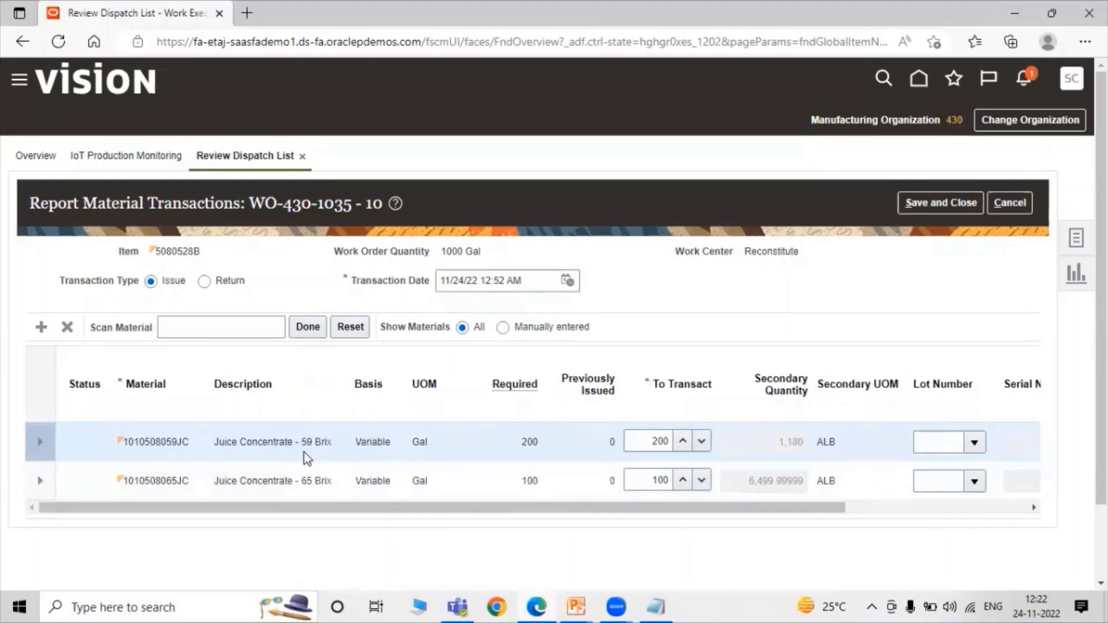
{"action": "left_click", "coordinate": [975, 443]}
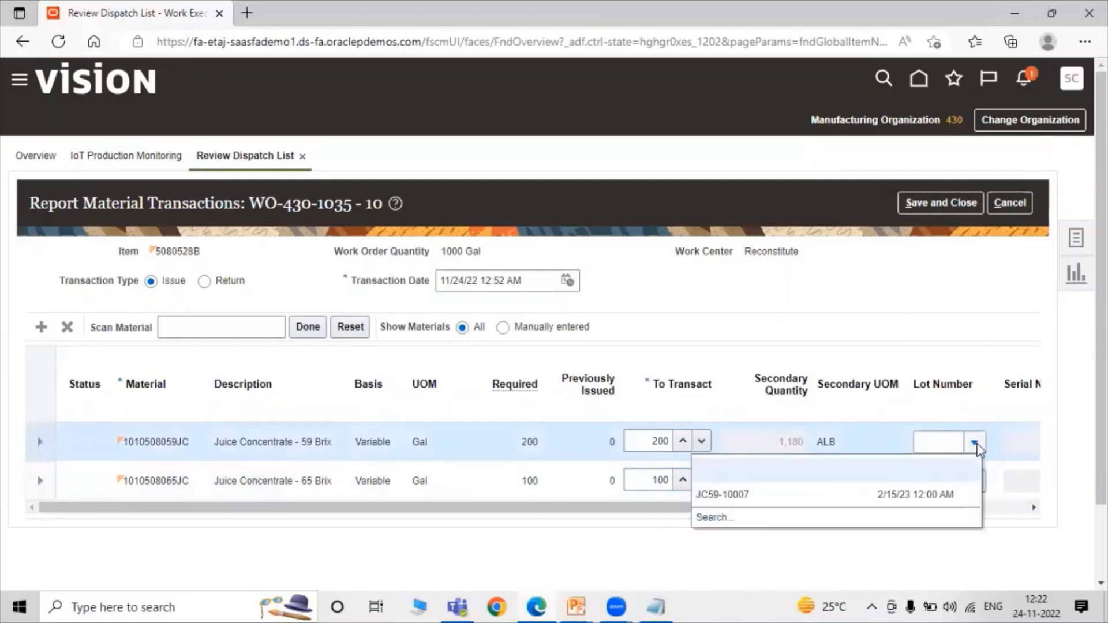
{"action": "left_click", "coordinate": [811, 496]}
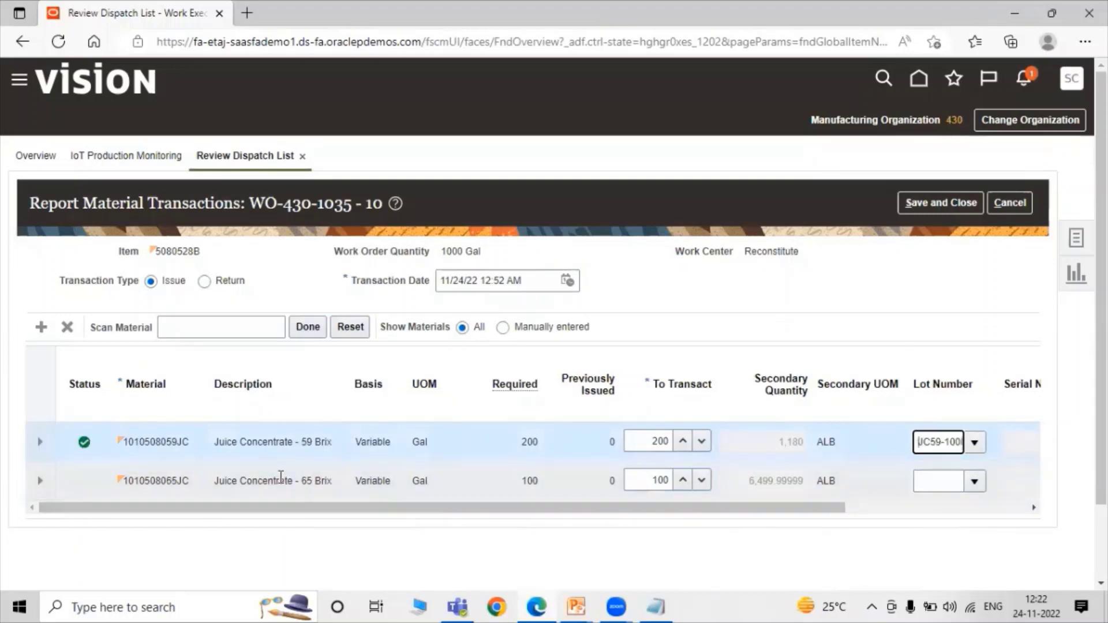
Assign the available JC65 lot to the 65 Brix juice concentrate line, and save and close the material transactions
{"action": "left_click", "coordinate": [974, 481]}
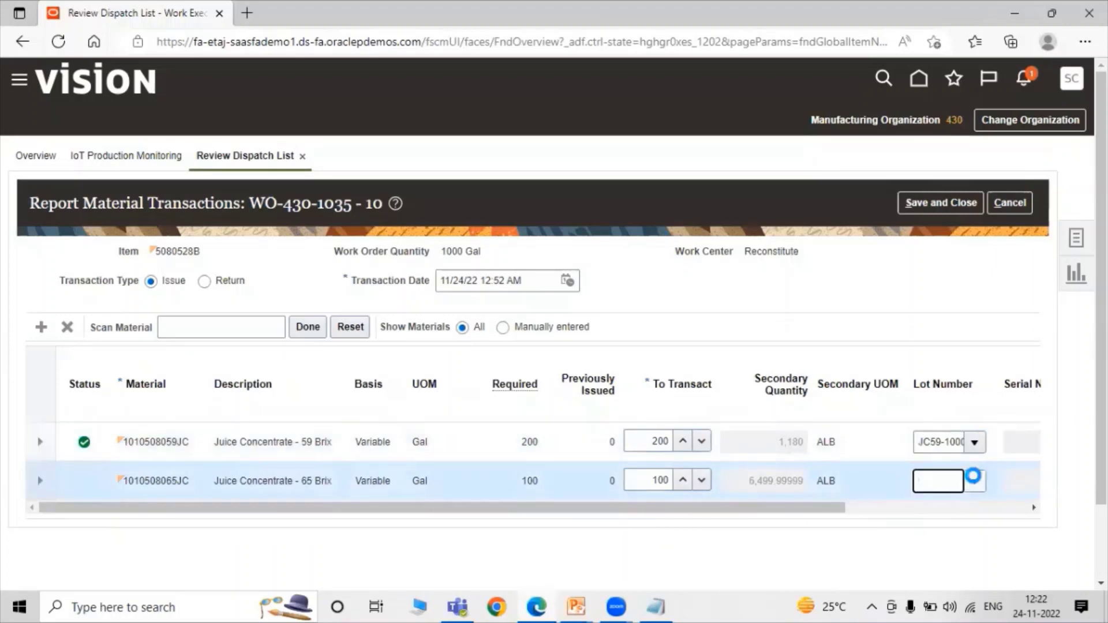
{"action": "left_click", "coordinate": [889, 529]}
{"action": "mouse_move", "coordinate": [85, 486]}
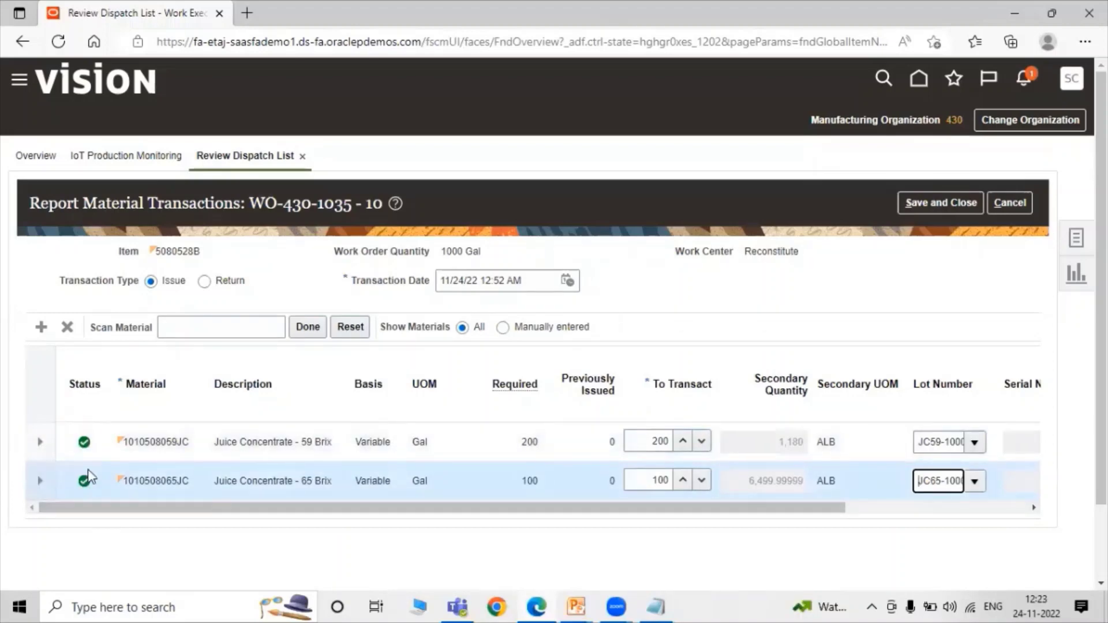
{"action": "mouse_move", "coordinate": [84, 448]}
{"action": "left_click", "coordinate": [933, 205]}
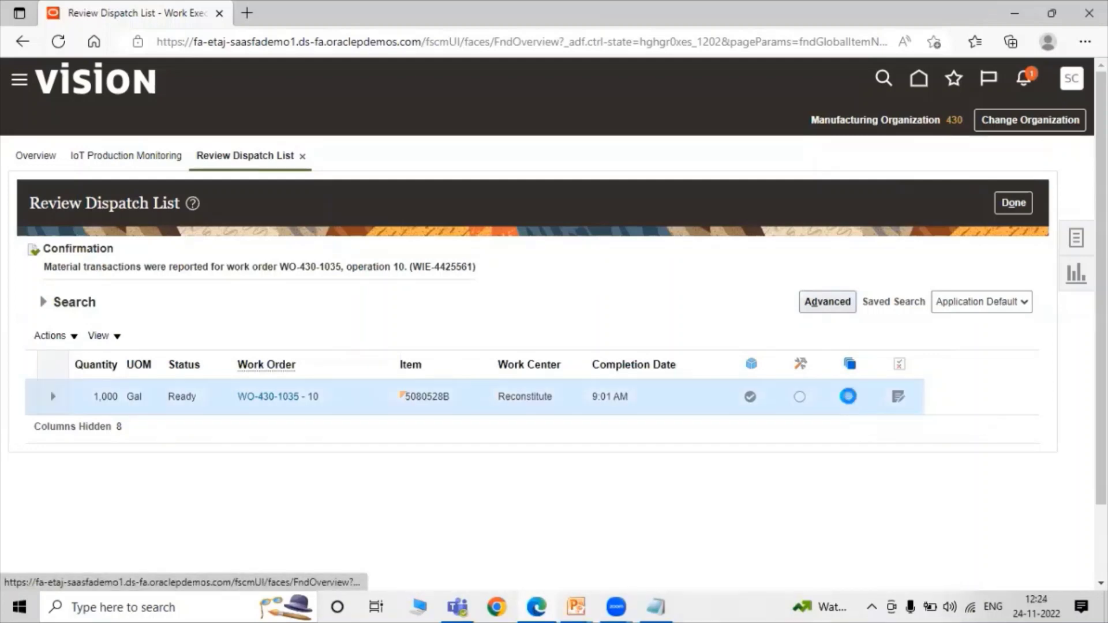
Report the Organic Waste by-product output for operation 10 with a quantity to transact of 1.08, and save and close
{"action": "left_click", "coordinate": [850, 398]}
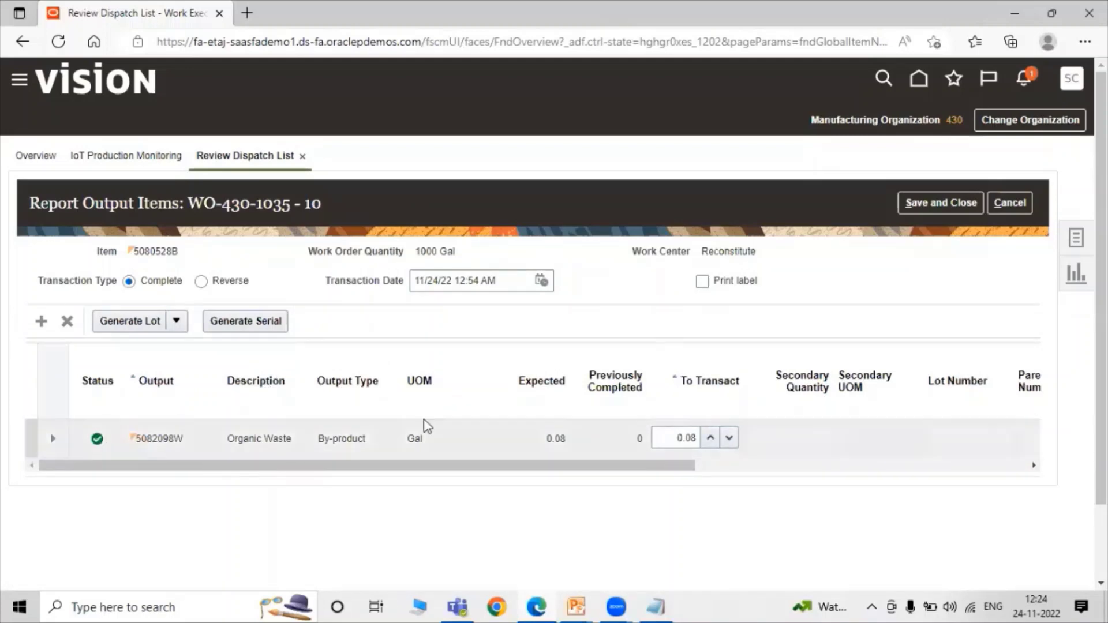
{"action": "left_click", "coordinate": [664, 441]}
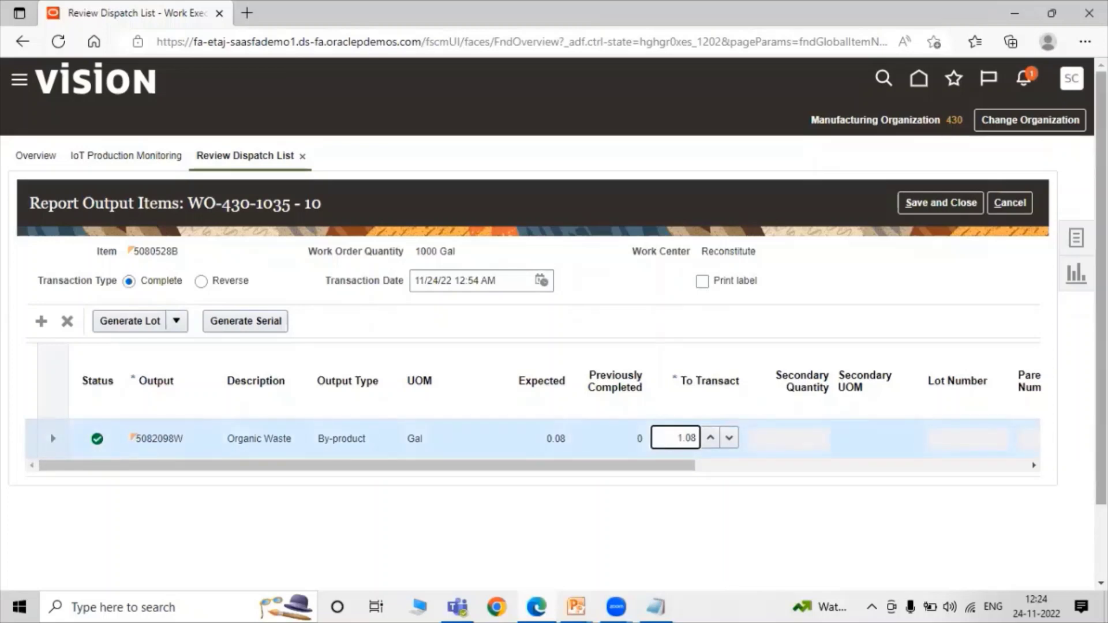
{"action": "left_click", "coordinate": [677, 505]}
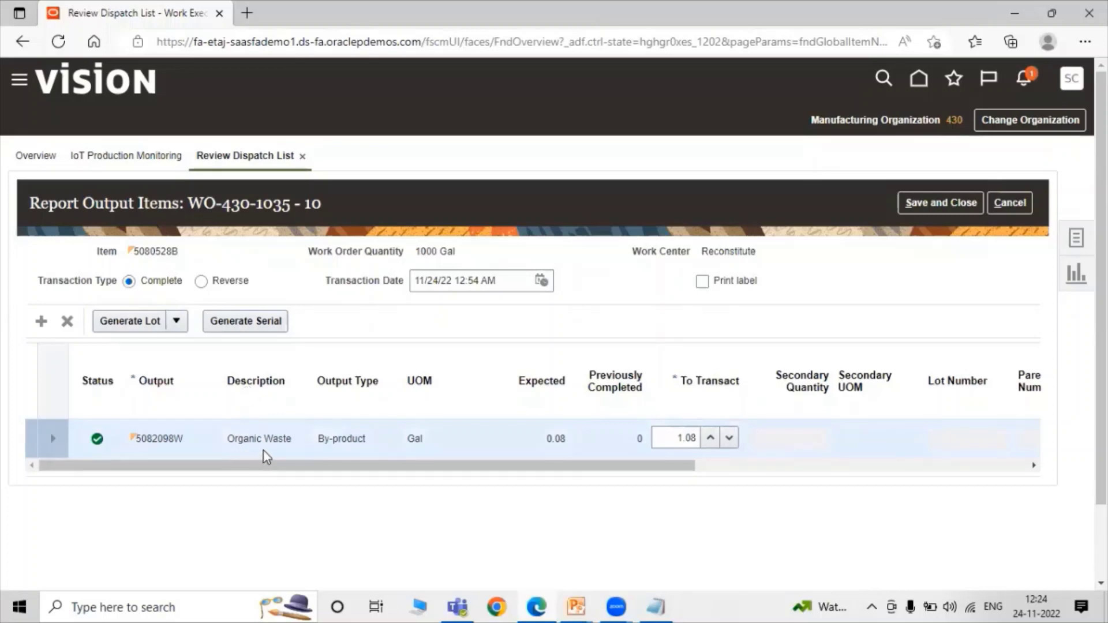
{"action": "left_click_drag", "start_coordinate": [349, 469], "coordinate": [504, 520]}
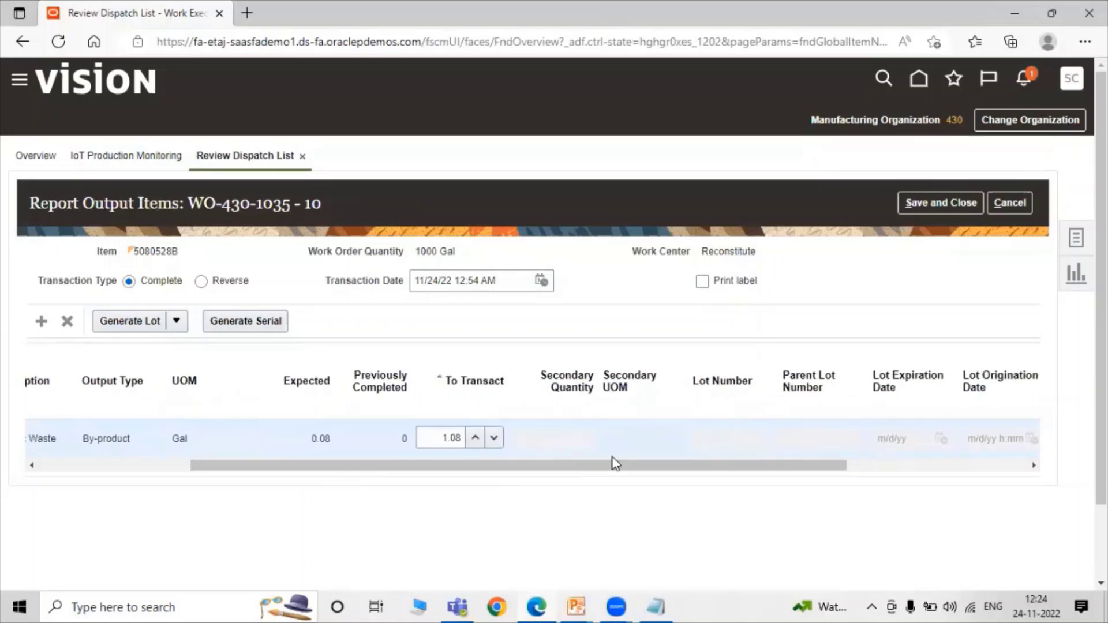
{"action": "left_click_drag", "start_coordinate": [612, 468], "coordinate": [648, 478]}
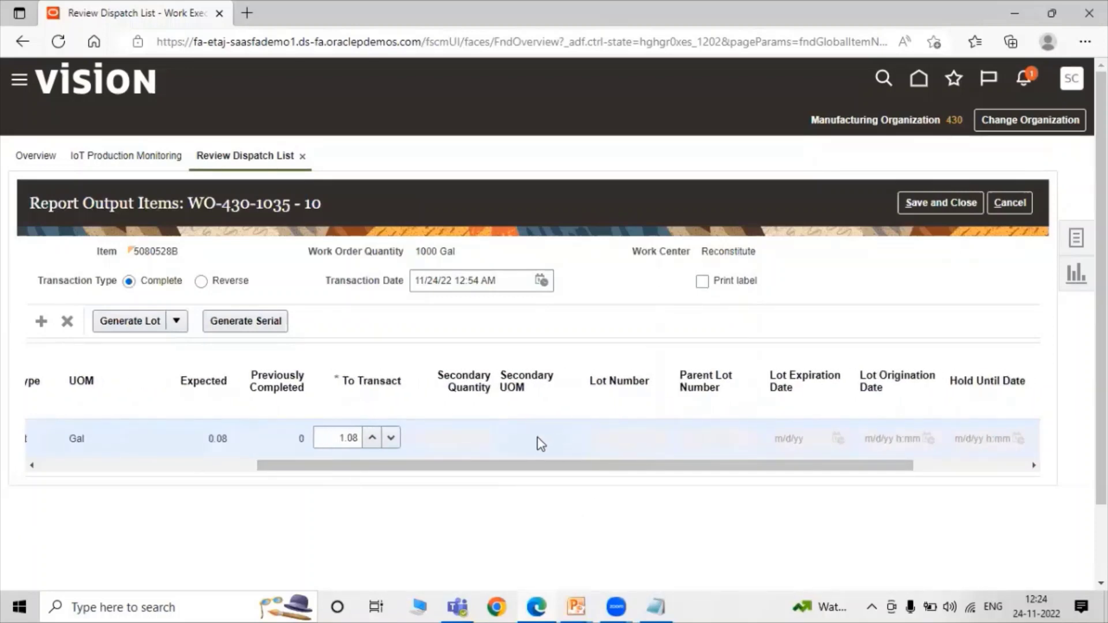
{"action": "left_click", "coordinate": [512, 439]}
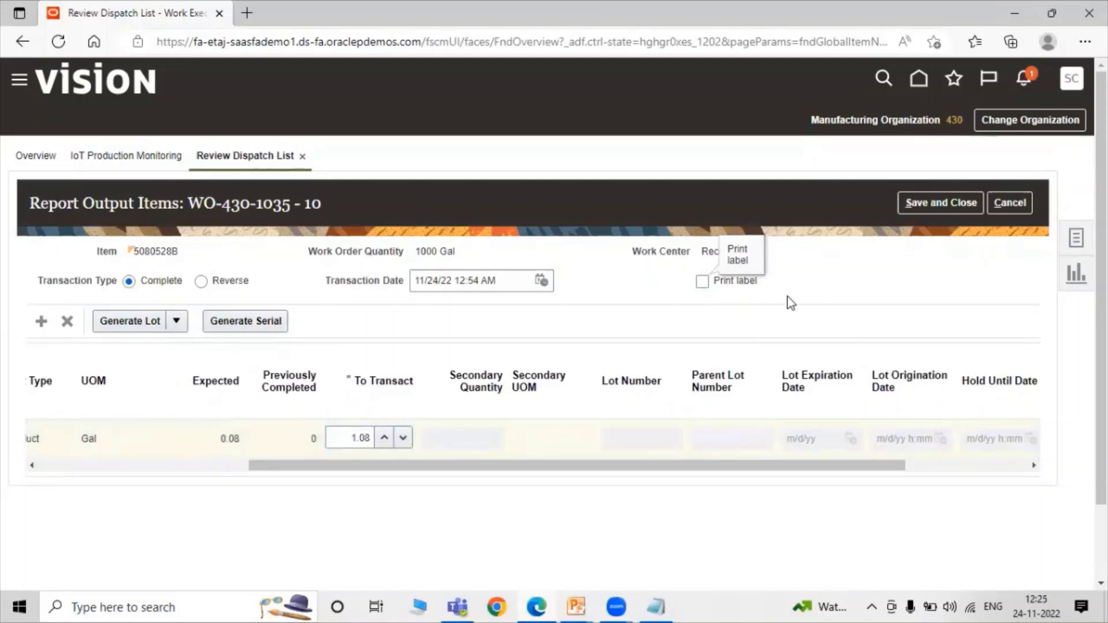
{"action": "left_click", "coordinate": [920, 206]}
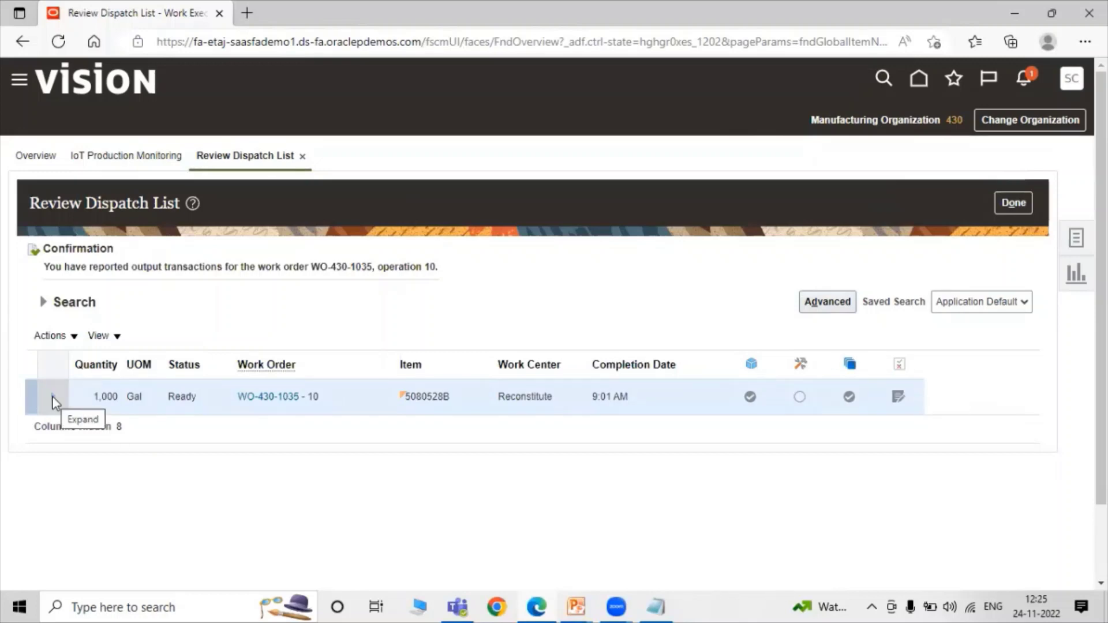
Quick complete 500 Gal at operation 10 of the work order with a scrap quantity of 10
{"action": "left_click", "coordinate": [52, 397]}
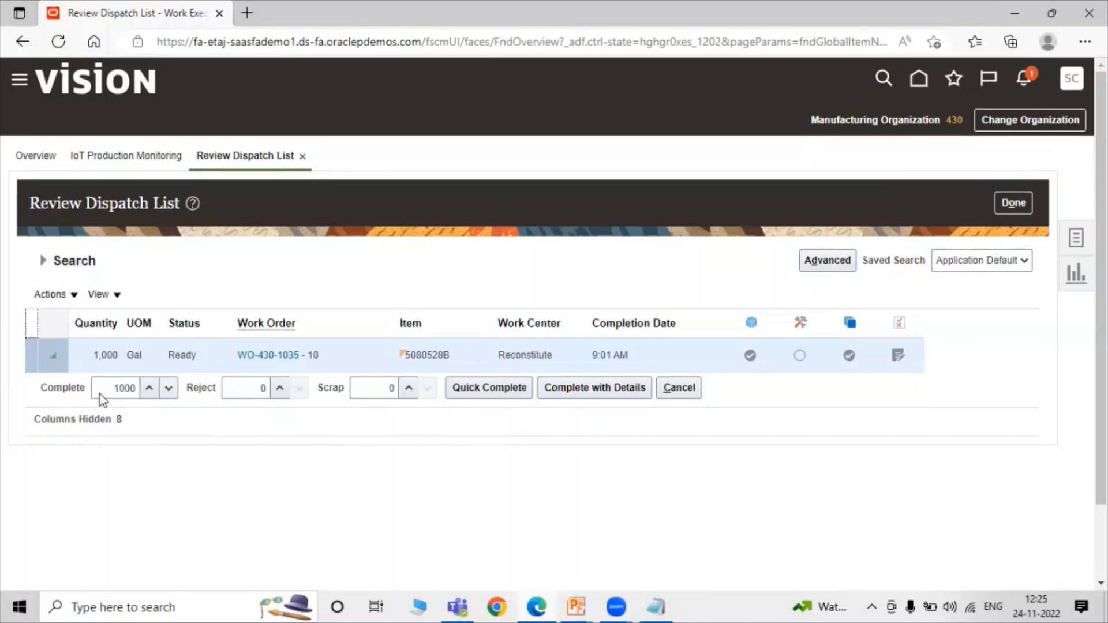
{"action": "left_click", "coordinate": [115, 384]}
{"action": "double_click", "coordinate": [115, 384]}
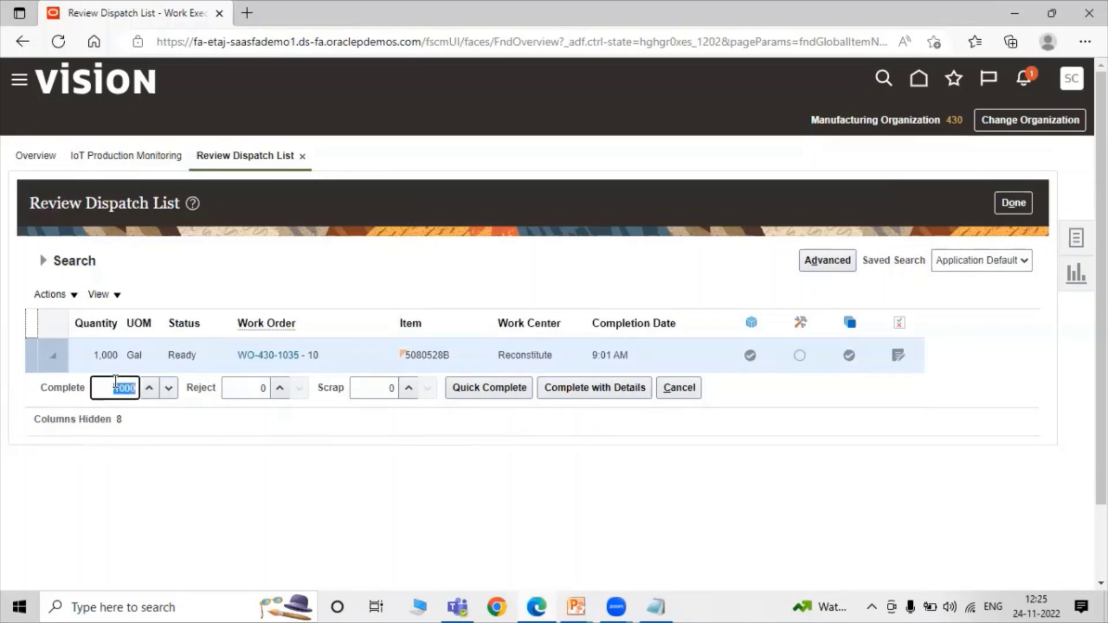
{"action": "type", "text": "500"}
{"action": "left_click", "coordinate": [387, 399]}
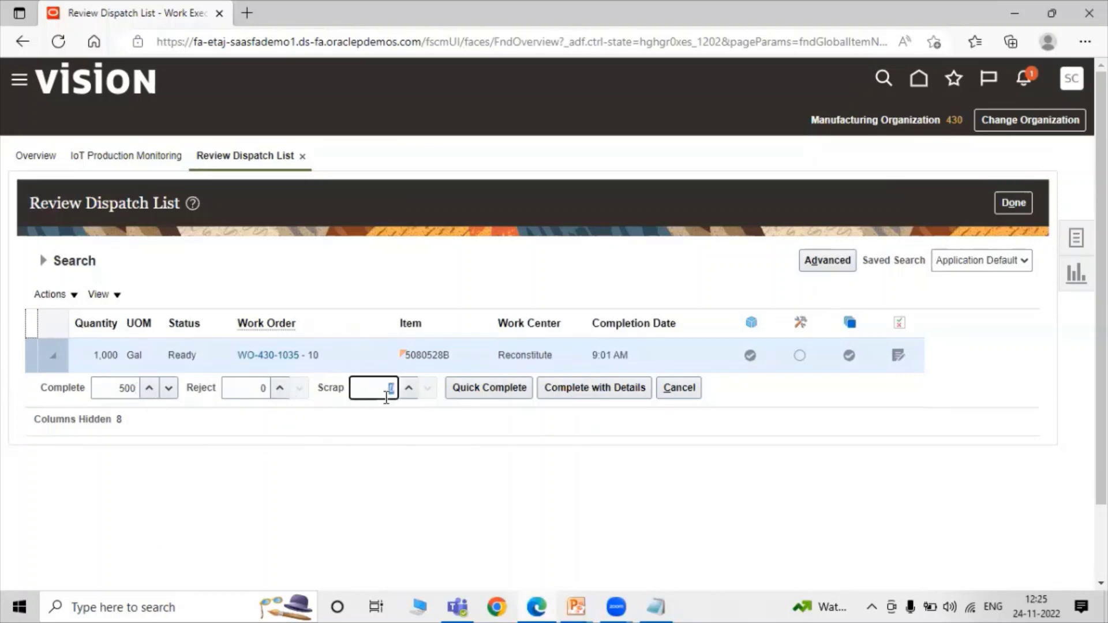
{"action": "type", "text": "10"}
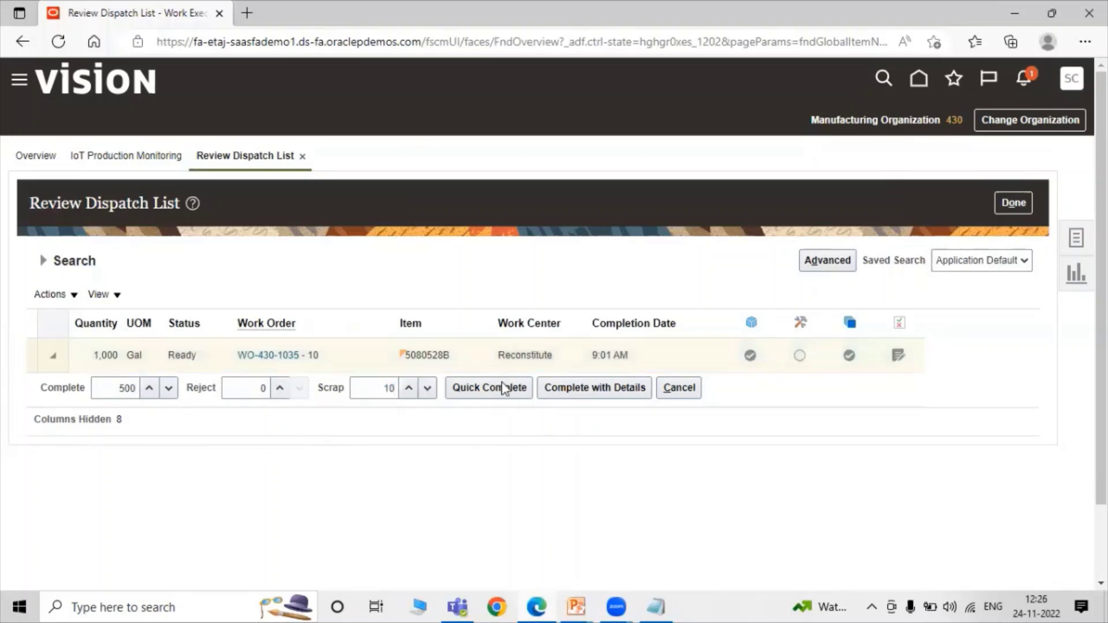
{"action": "left_click", "coordinate": [501, 388]}
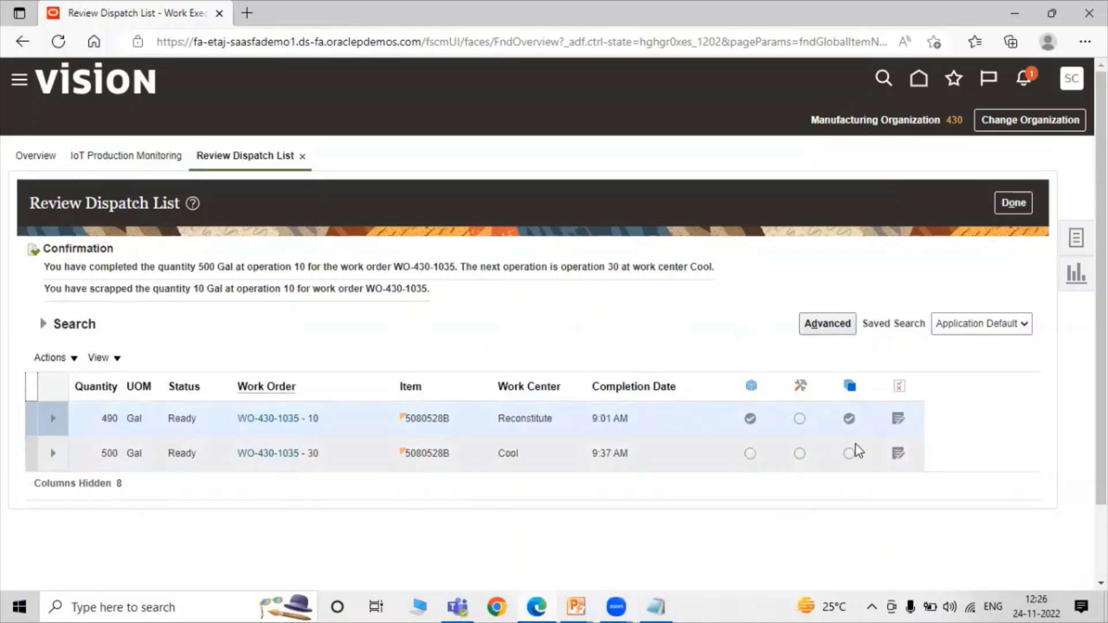
Start a completion with details for 400 Gal at operation 10 and proceed from the batch details to the backflush materials
{"action": "left_click", "coordinate": [51, 424]}
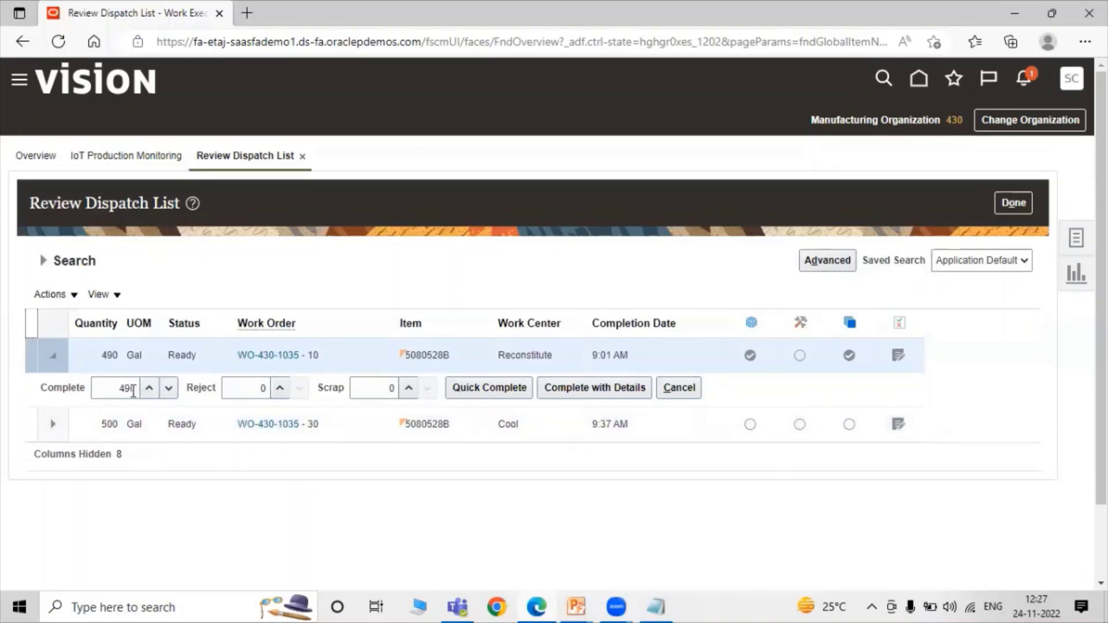
{"action": "double_click", "coordinate": [105, 394]}
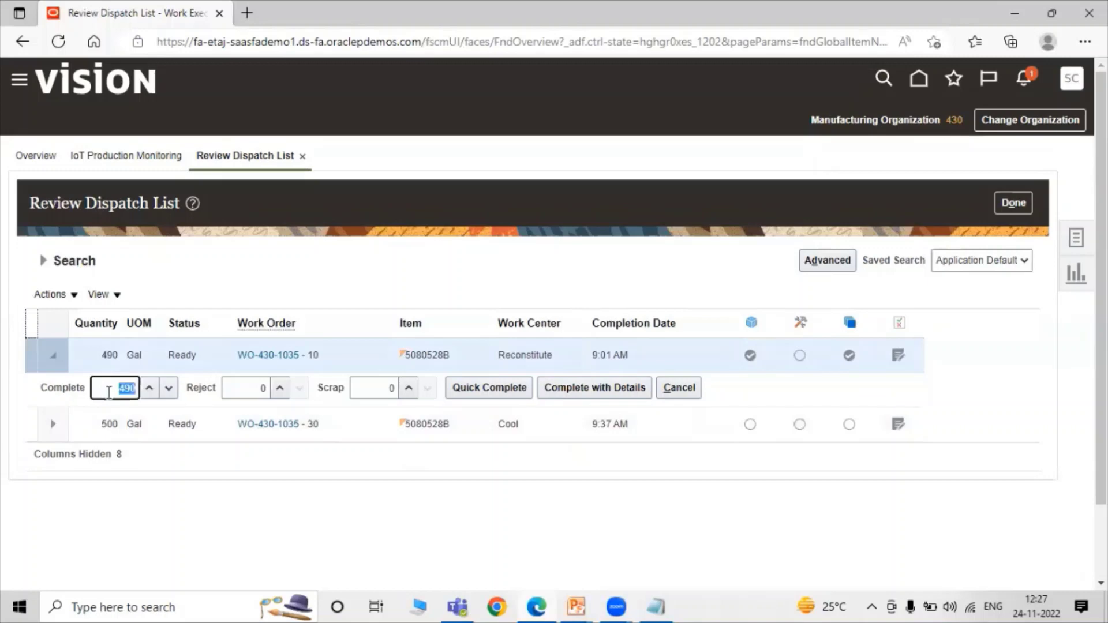
{"action": "type", "text": "400"}
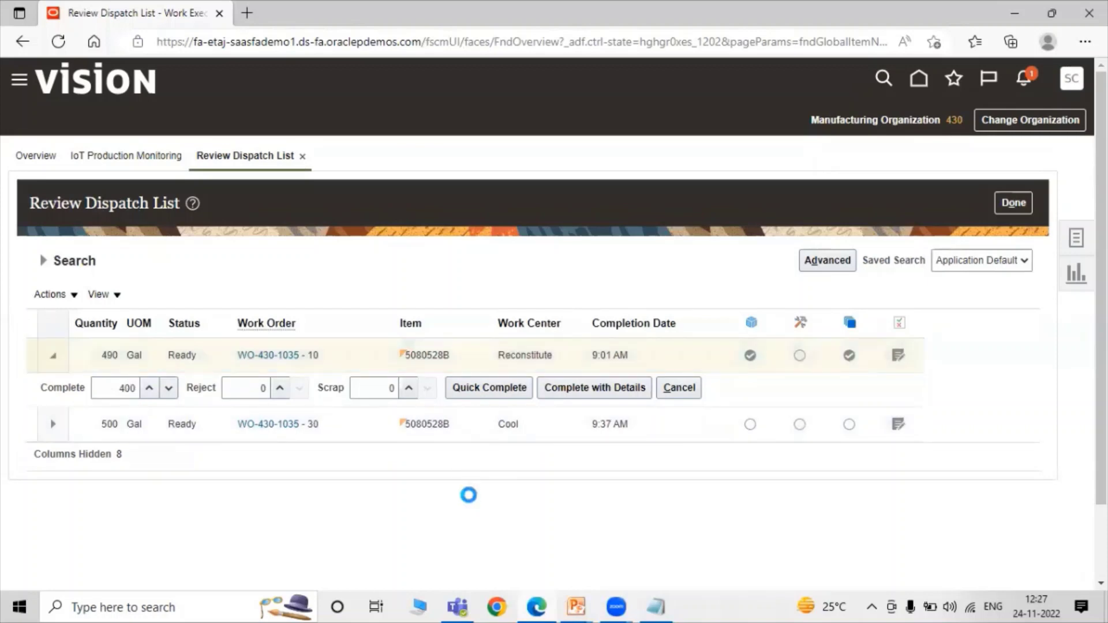
{"action": "left_click", "coordinate": [583, 389]}
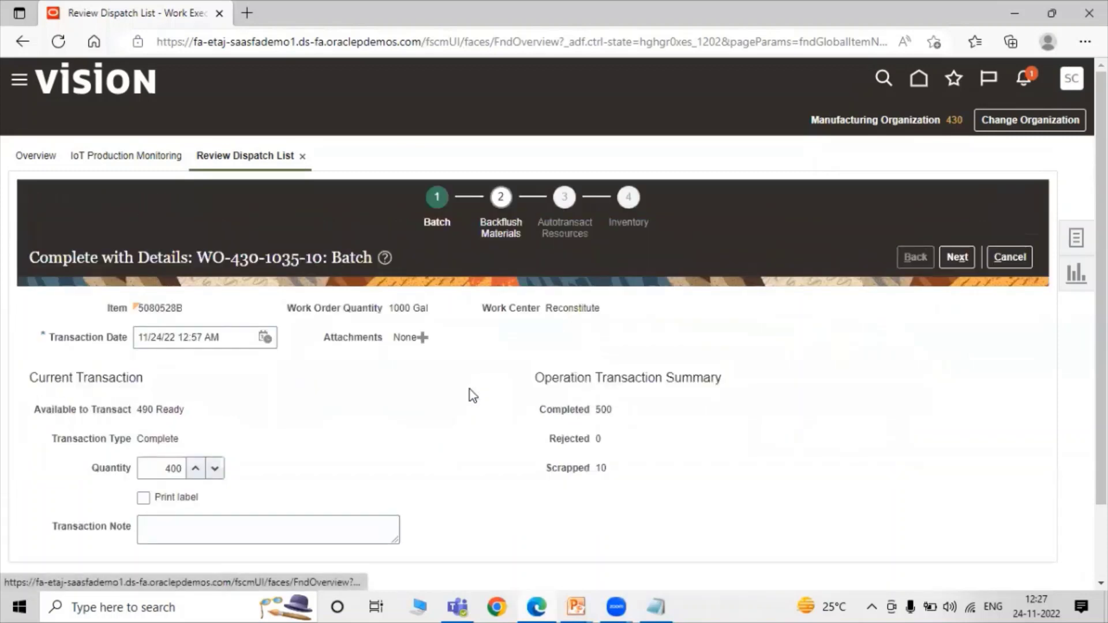
{"action": "scroll", "coordinate": [470, 395], "scroll_direction": "down", "scroll_amount": 2}
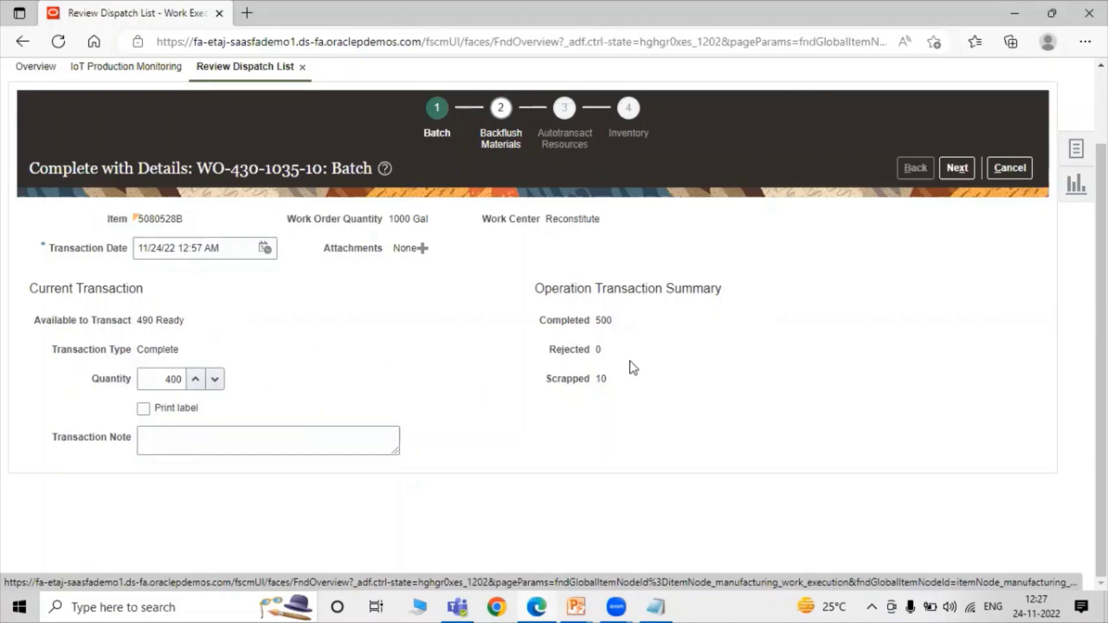
{"action": "scroll", "coordinate": [624, 364], "scroll_direction": "up", "scroll_amount": 2}
{"action": "scroll", "coordinate": [259, 388], "scroll_direction": "down", "scroll_amount": 2}
{"action": "left_click", "coordinate": [974, 167]}
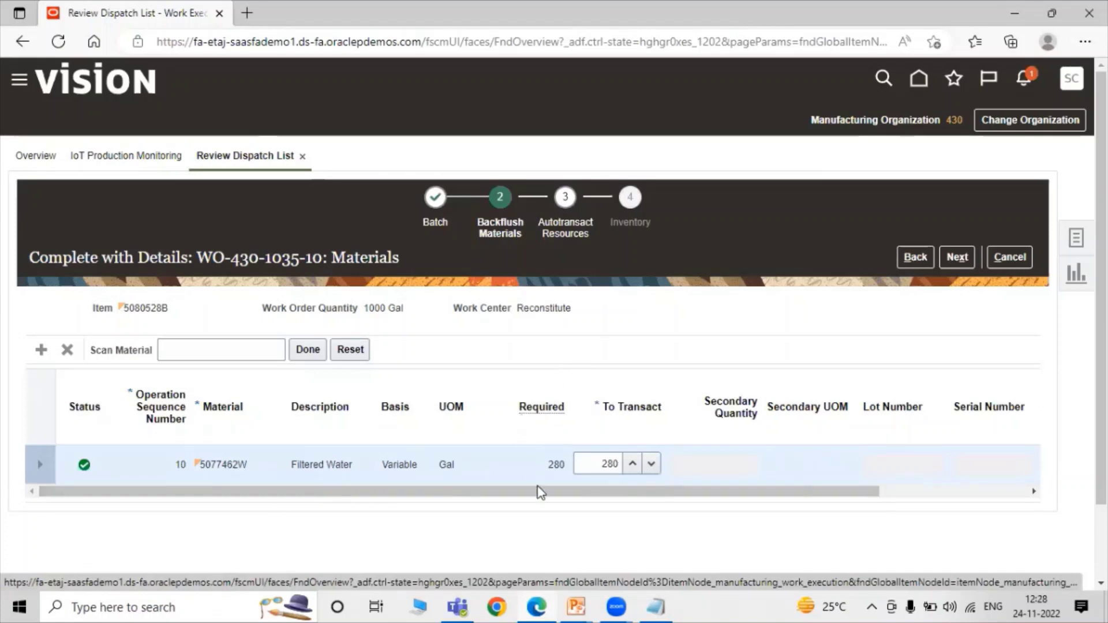
Review the Filtered Water backflush line, accept the default material, resource and inventory details, and save and close the completion
{"action": "left_click_drag", "start_coordinate": [538, 494], "coordinate": [480, 505]}
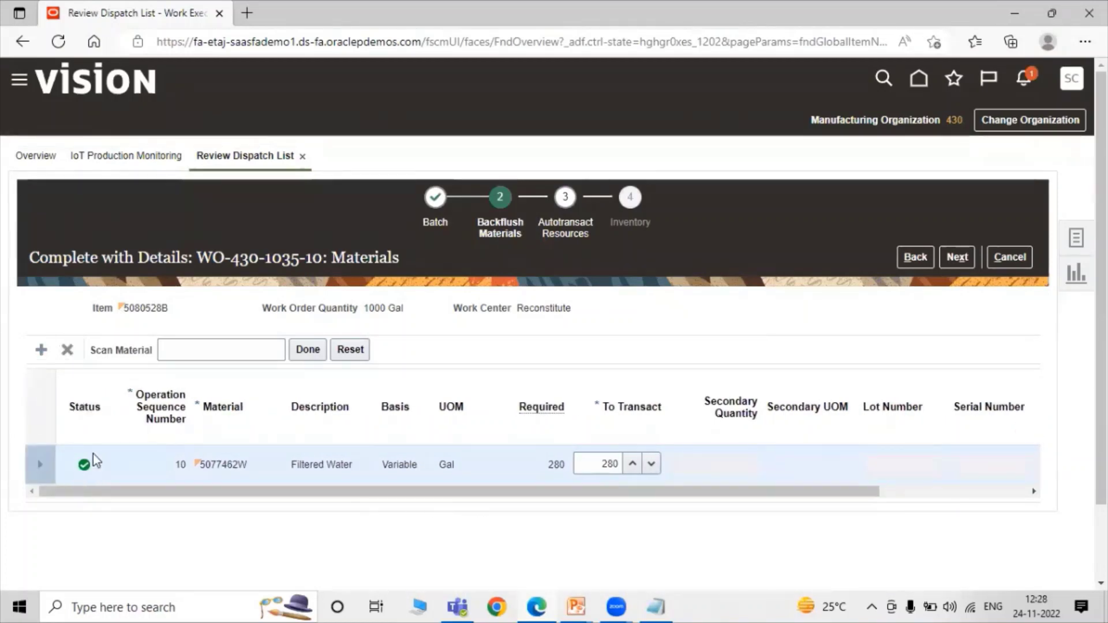
{"action": "mouse_move", "coordinate": [86, 467]}
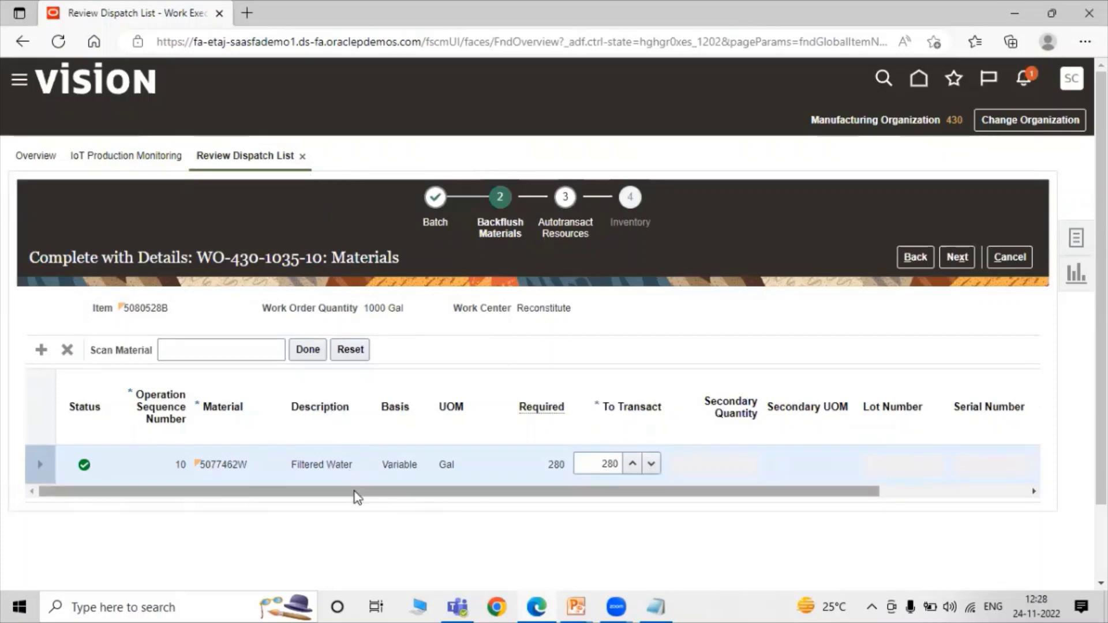
{"action": "left_click_drag", "start_coordinate": [355, 491], "coordinate": [539, 494]}
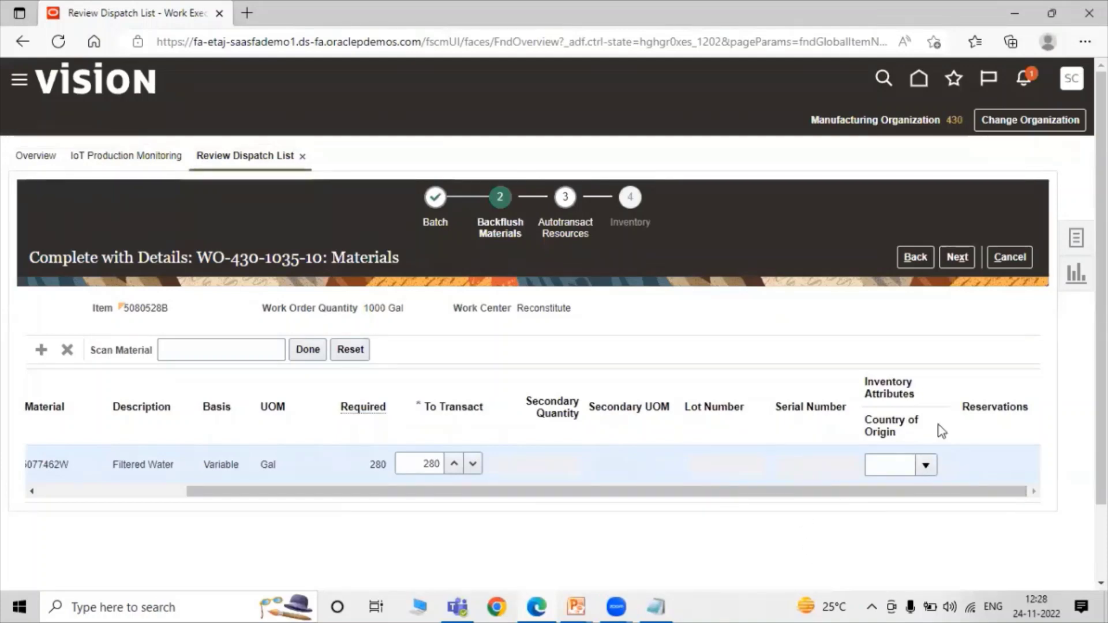
{"action": "left_click", "coordinate": [925, 464]}
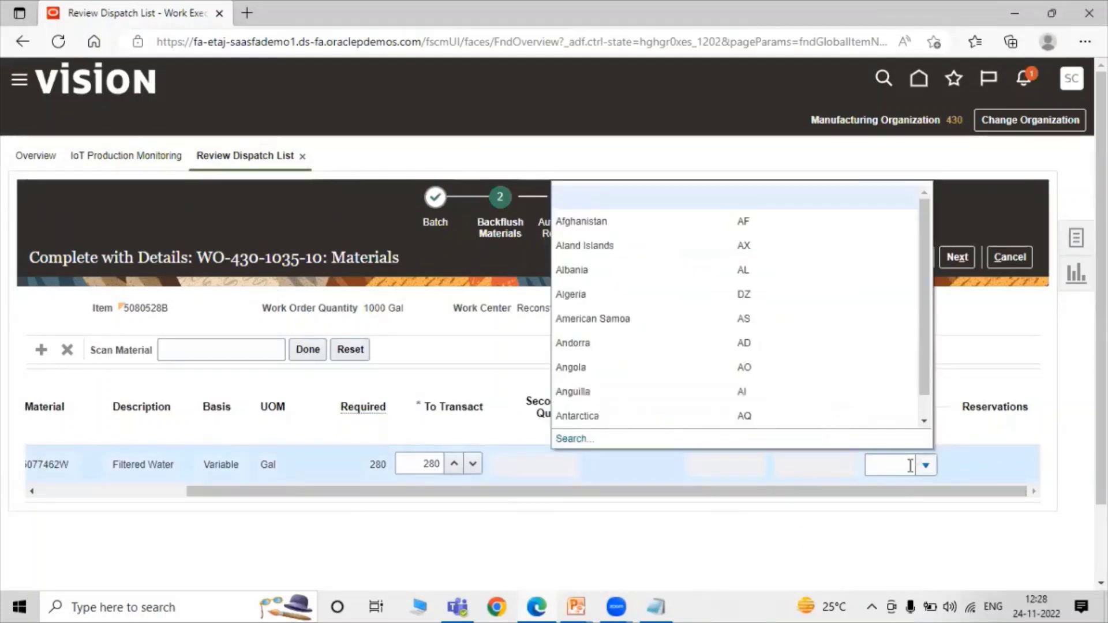
{"action": "left_click", "coordinate": [687, 525]}
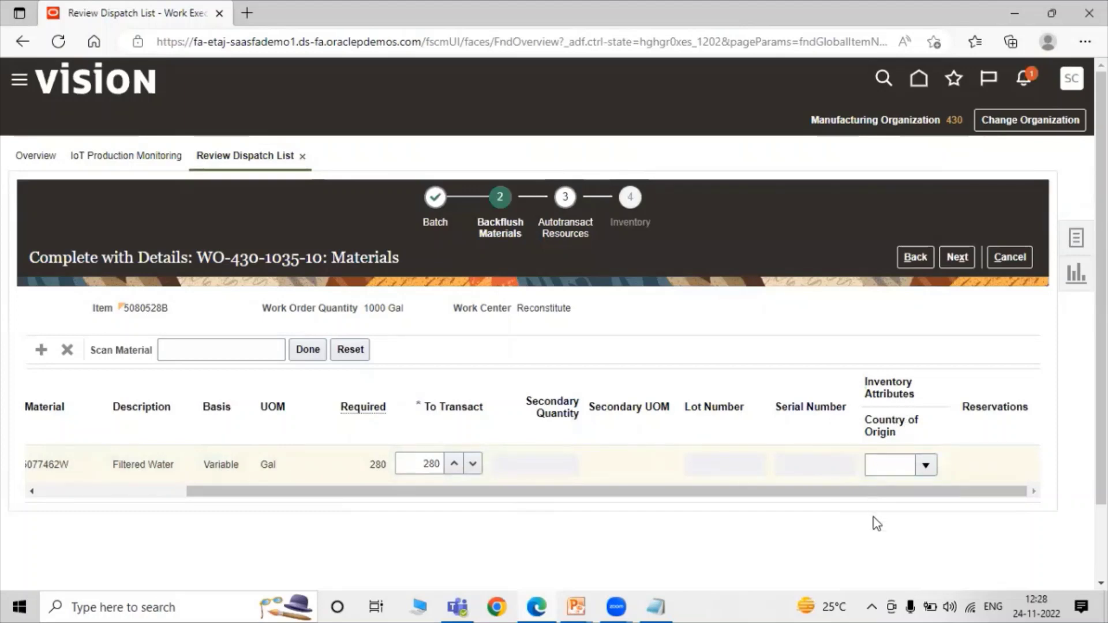
{"action": "left_click", "coordinate": [509, 477]}
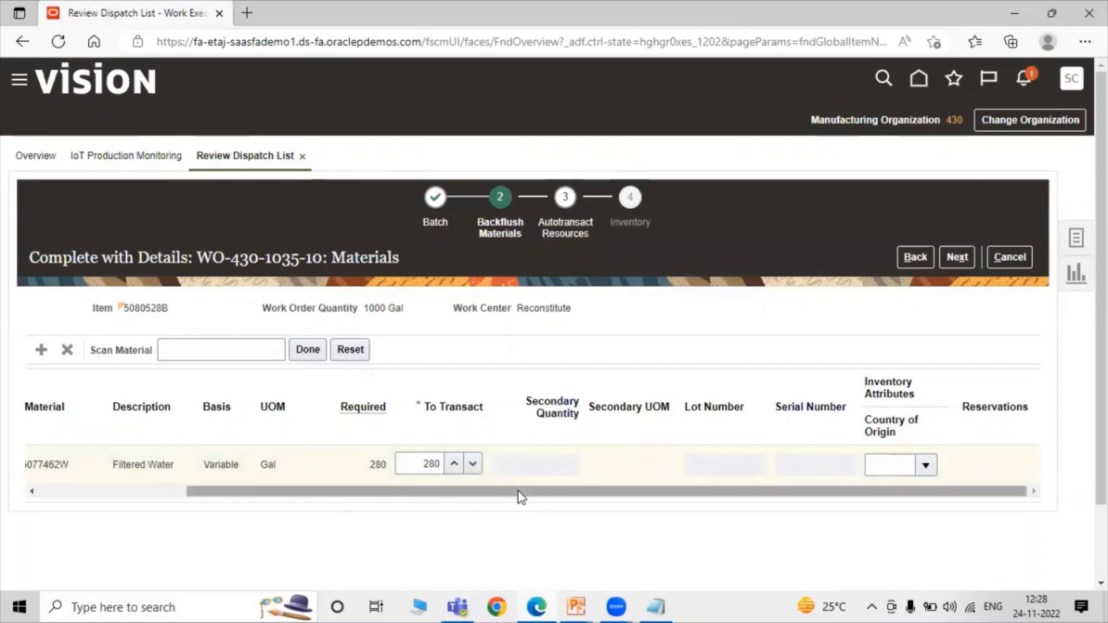
{"action": "left_click", "coordinate": [957, 257]}
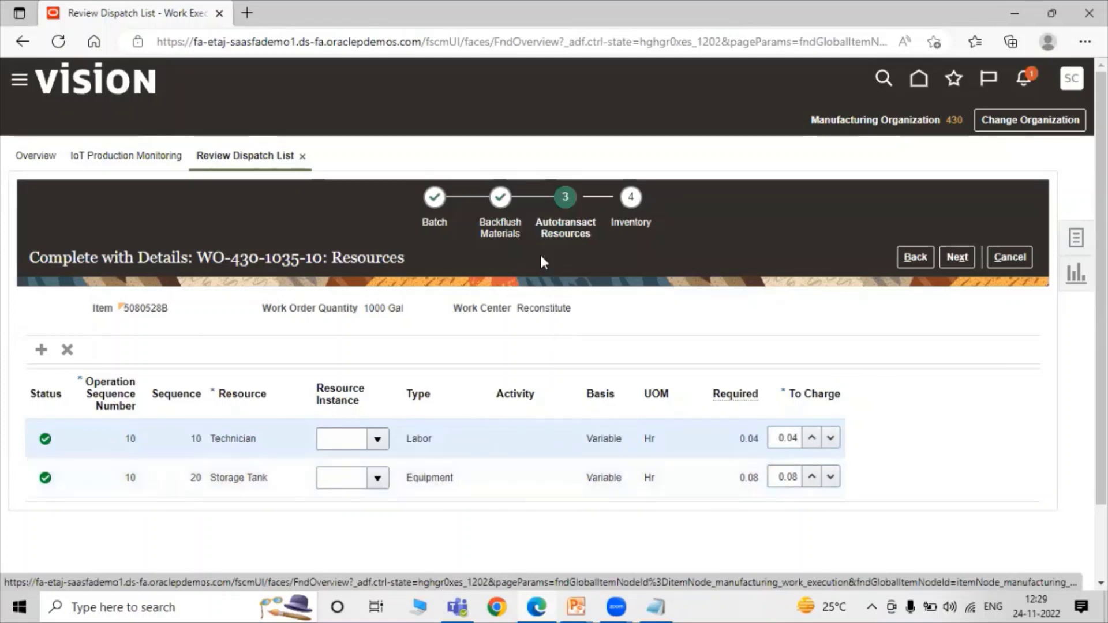
{"action": "left_click", "coordinate": [959, 257]}
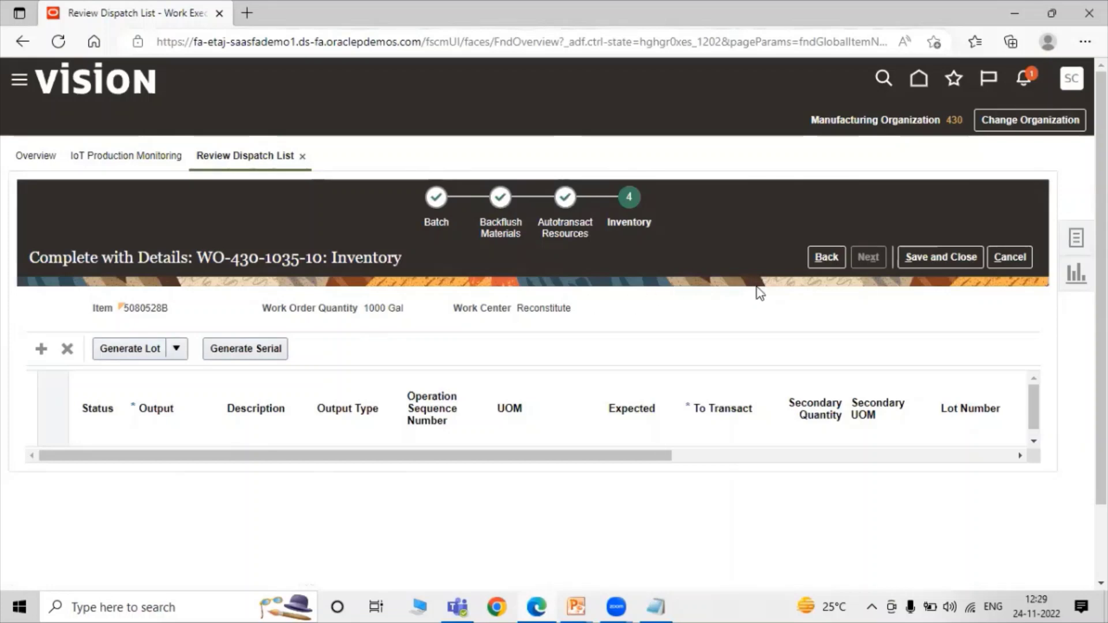
{"action": "left_click", "coordinate": [935, 257]}
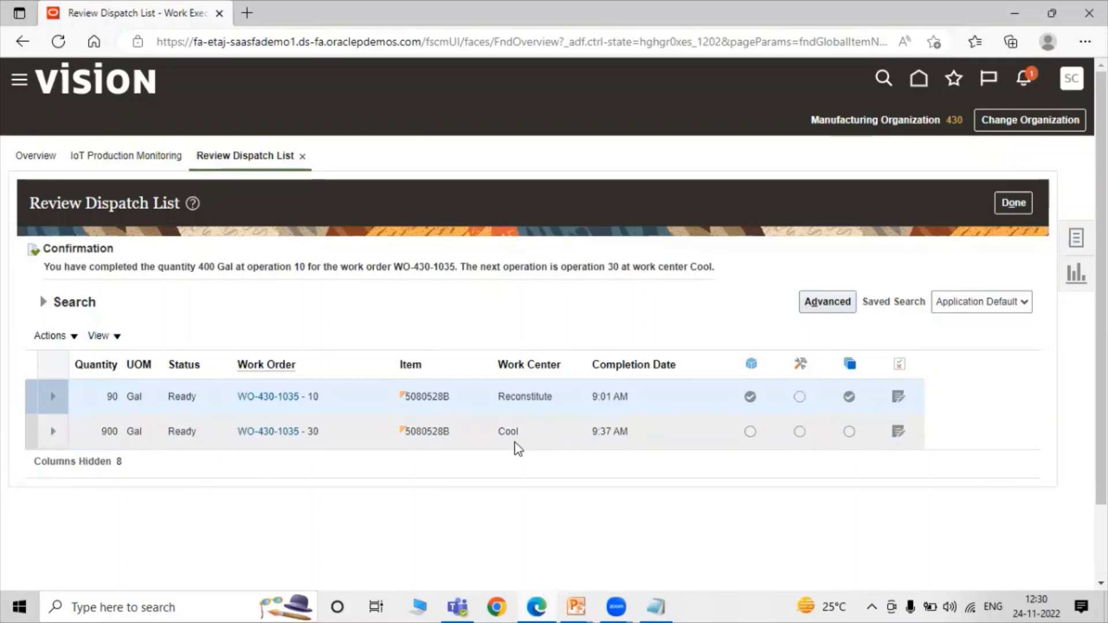
Start a completion with details for 900 Gal at operation 30, accepting the default batch, backflush material and resource details
{"action": "left_click", "coordinate": [53, 431]}
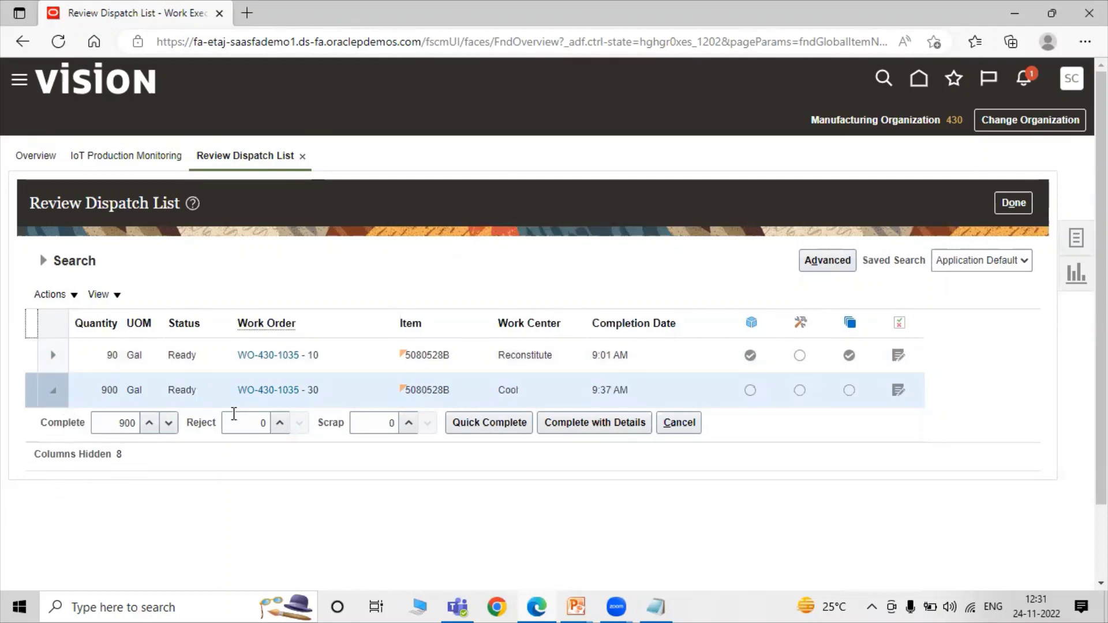
{"action": "left_click", "coordinate": [583, 427]}
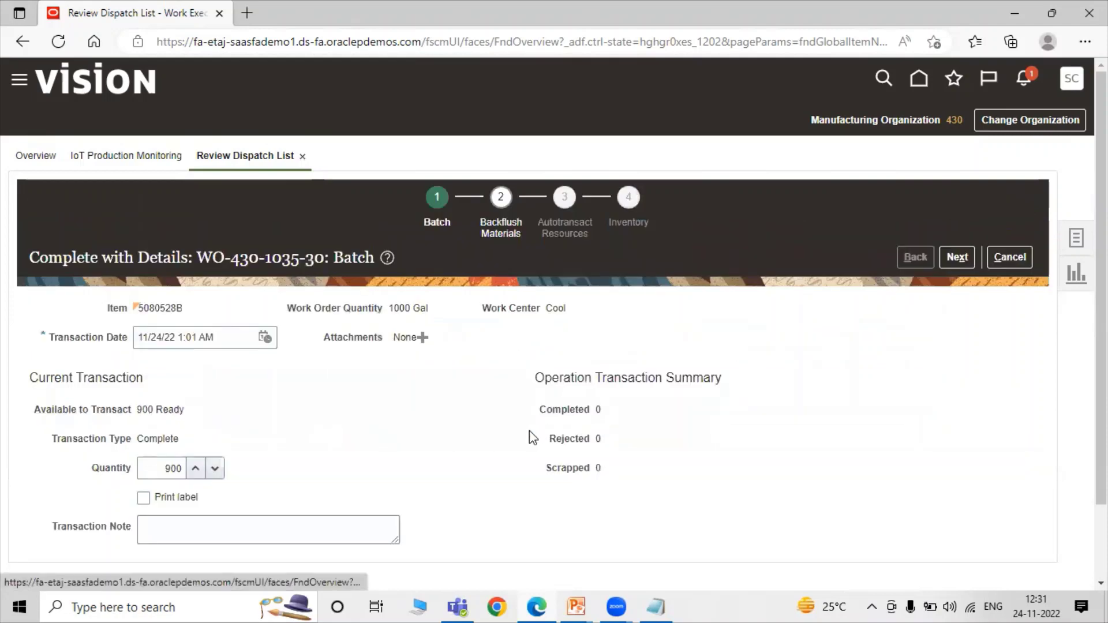
{"action": "scroll", "coordinate": [529, 430], "scroll_direction": "down", "scroll_amount": 2}
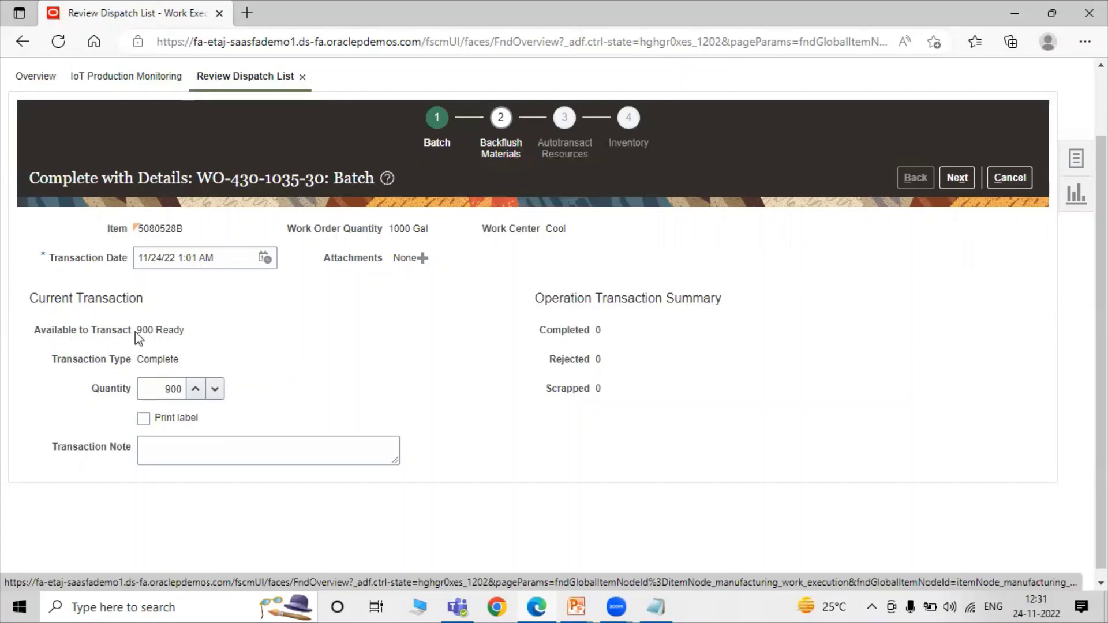
{"action": "left_click", "coordinate": [964, 180]}
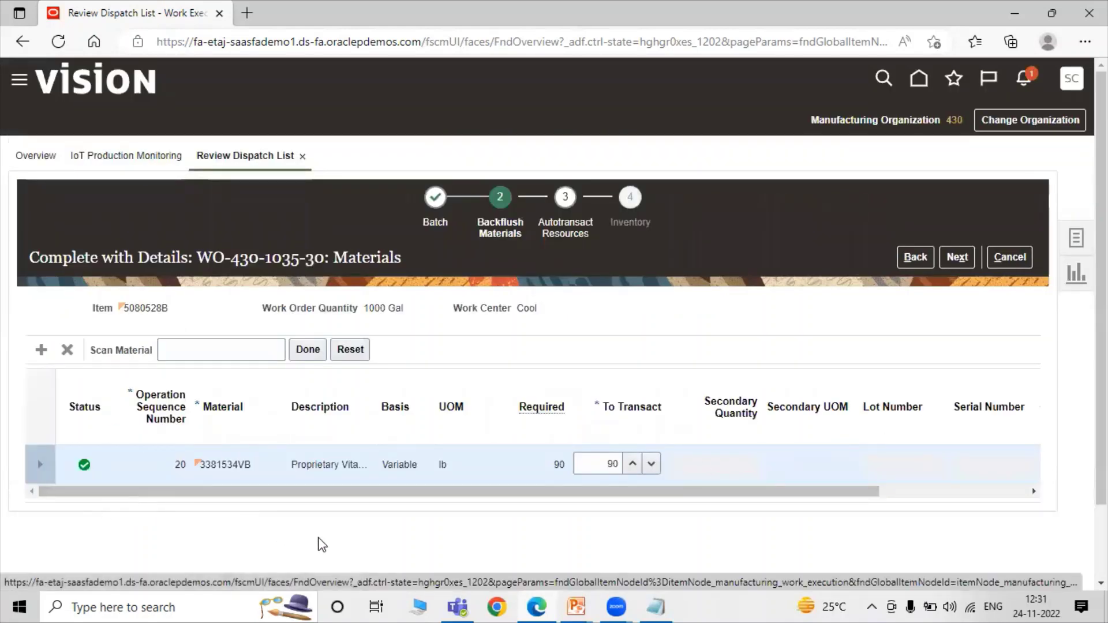
{"action": "left_click_drag", "start_coordinate": [173, 495], "coordinate": [153, 502]}
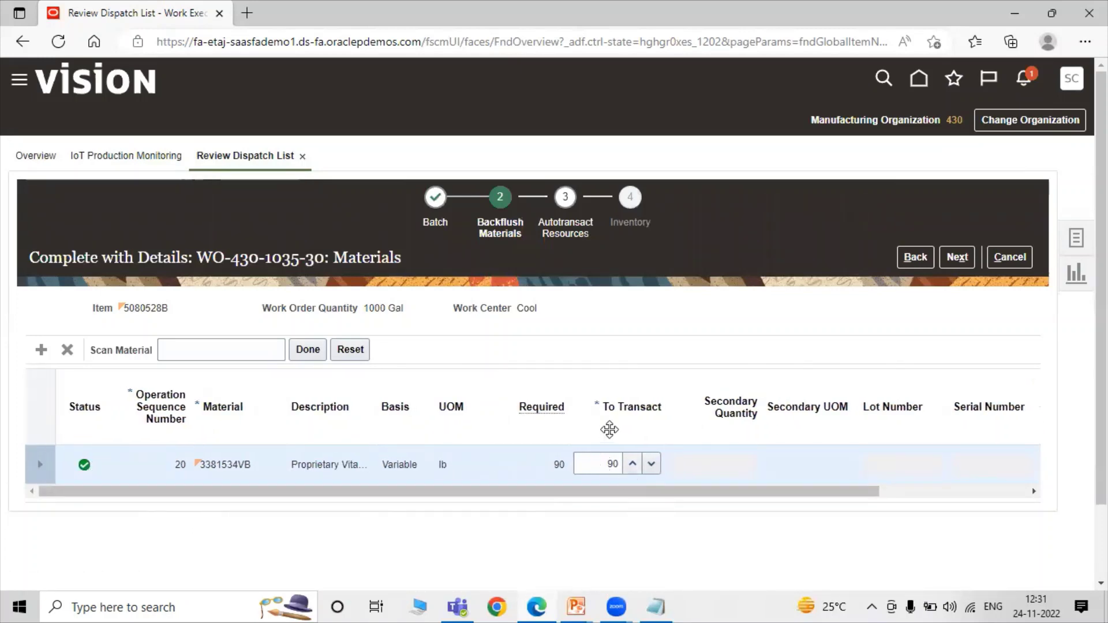
{"action": "left_click", "coordinate": [965, 257]}
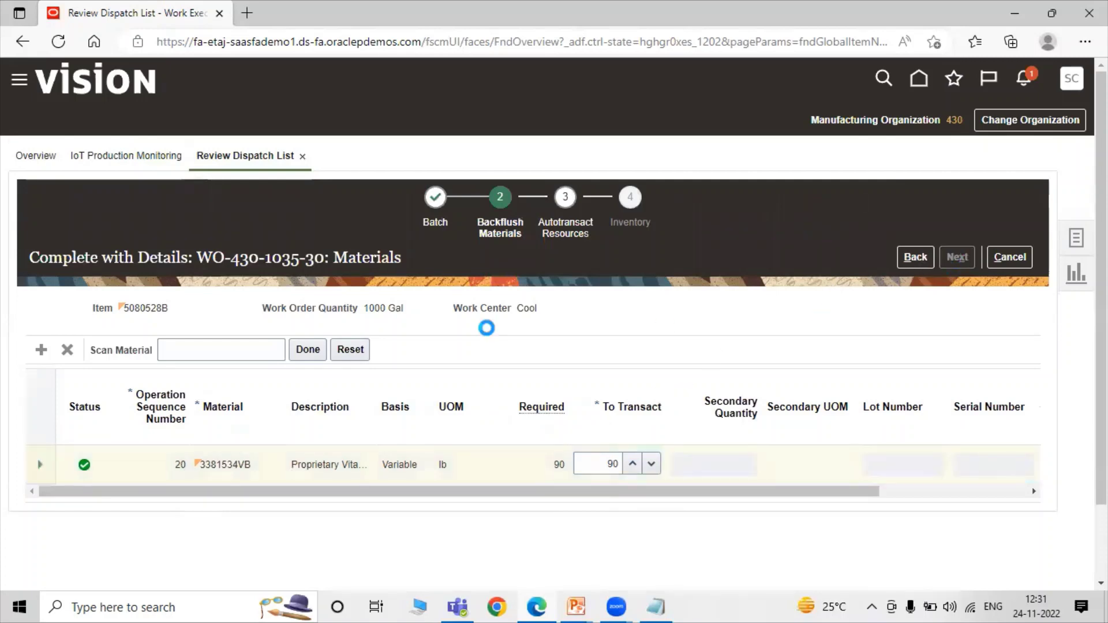
{"action": "scroll", "coordinate": [691, 320], "scroll_direction": "down", "scroll_amount": 2}
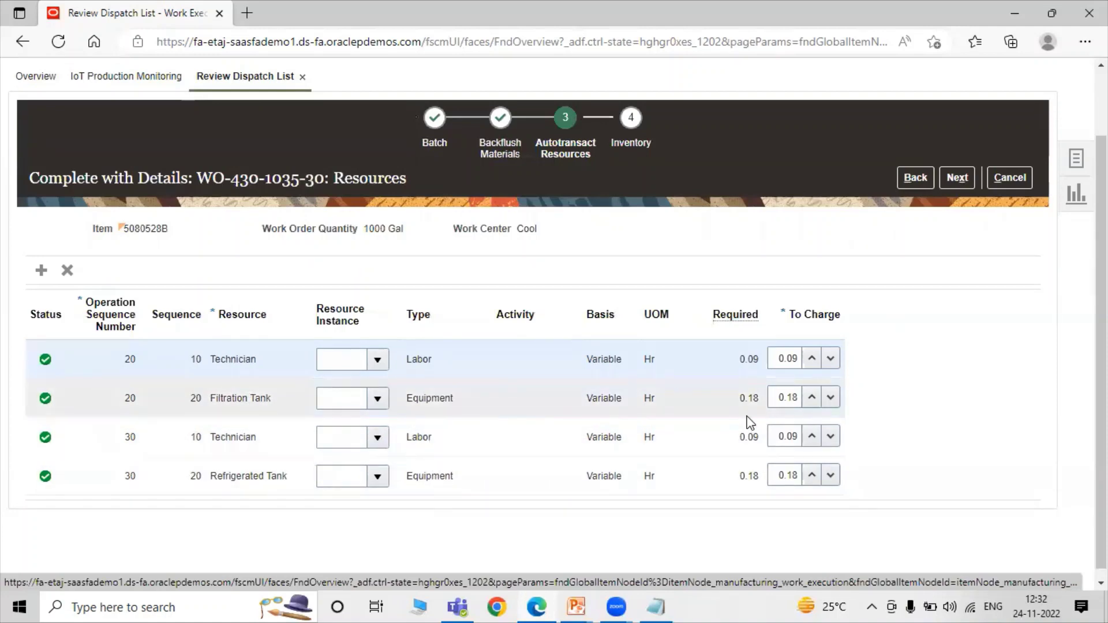
{"action": "left_click", "coordinate": [940, 174]}
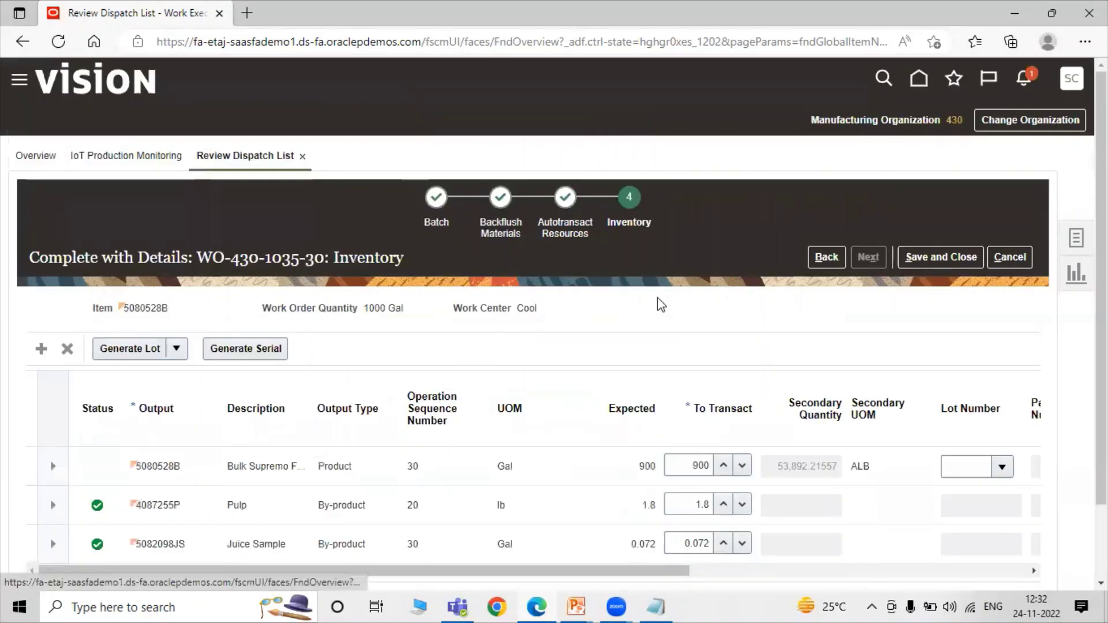
Assign lot PK-10002 to the 5080528B product output in the inventory details
{"action": "scroll", "coordinate": [676, 305], "scroll_direction": "down", "scroll_amount": 2}
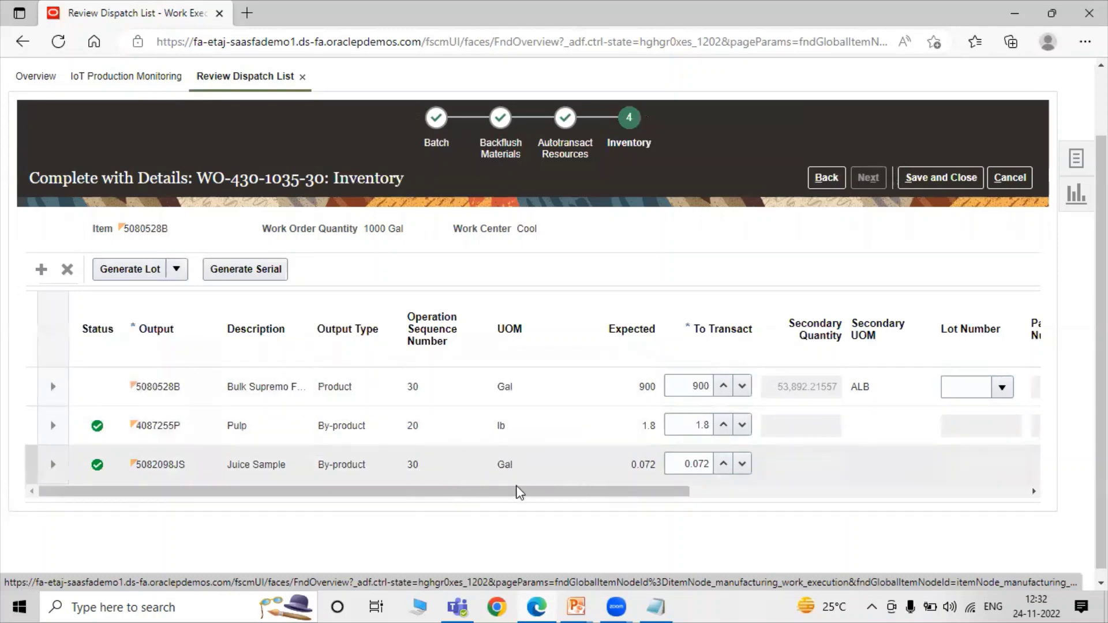
{"action": "mouse_move", "coordinate": [517, 487]}
{"action": "left_mouse_down"}
{"action": "mouse_move", "coordinate": [562, 491]}
{"action": "mouse_move", "coordinate": [516, 492]}
{"action": "mouse_move", "coordinate": [528, 495]}
{"action": "left_mouse_up"}
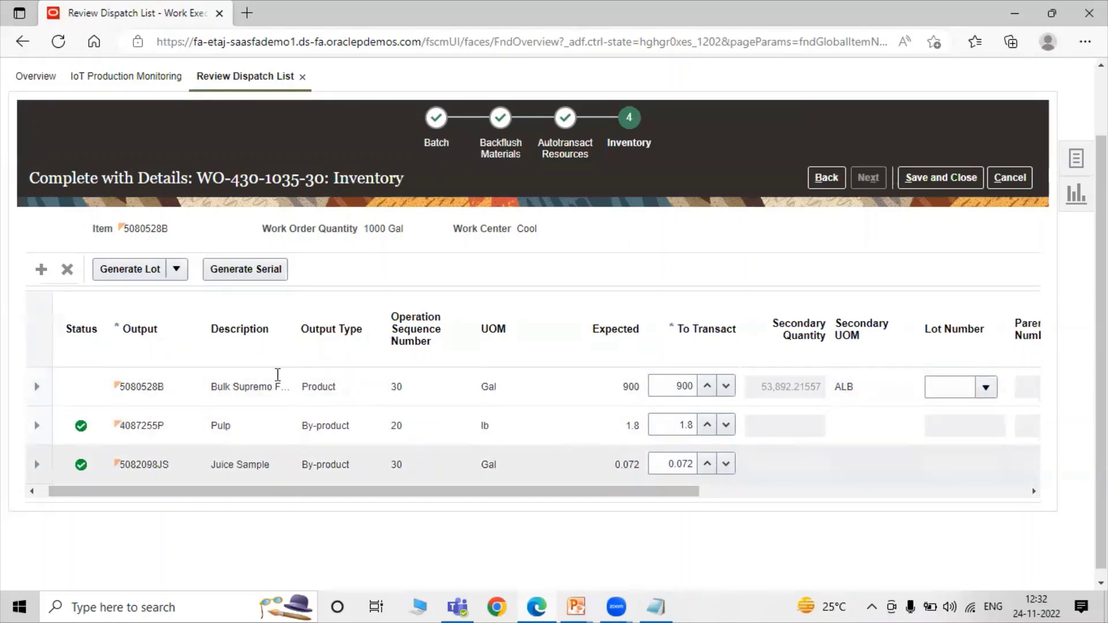
{"action": "left_click", "coordinate": [987, 388]}
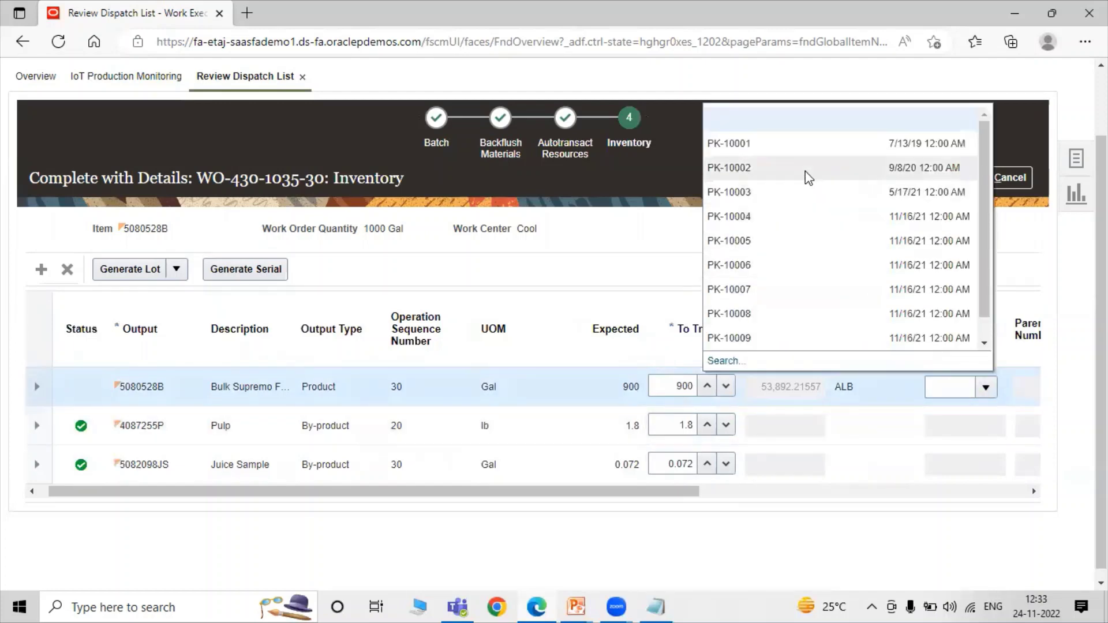
{"action": "left_click", "coordinate": [807, 176]}
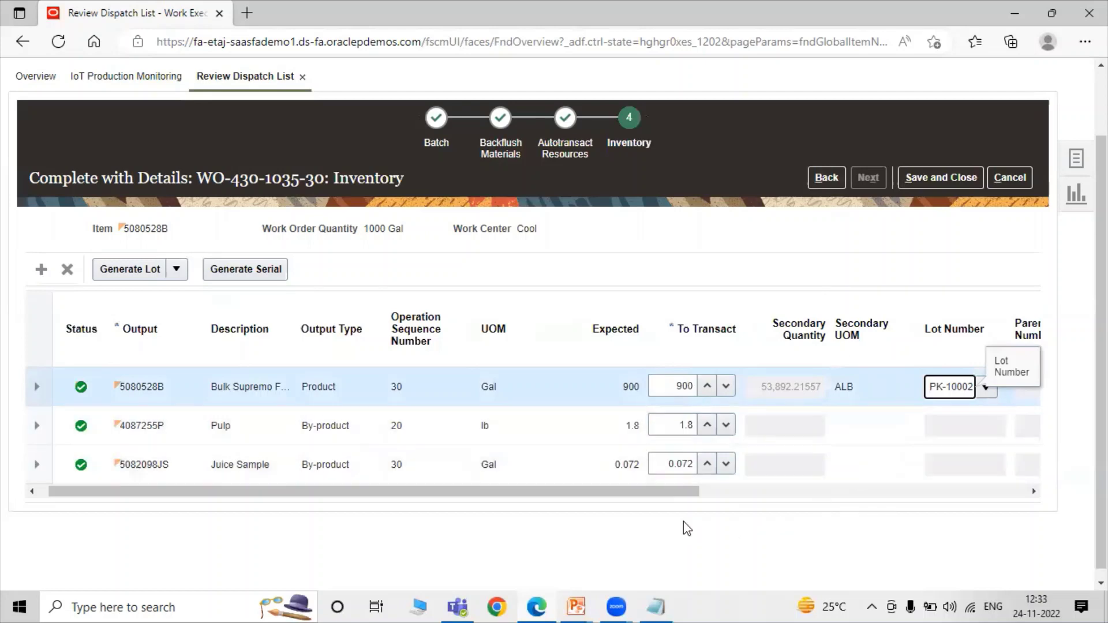
{"action": "left_click_drag", "start_coordinate": [653, 493], "coordinate": [571, 500]}
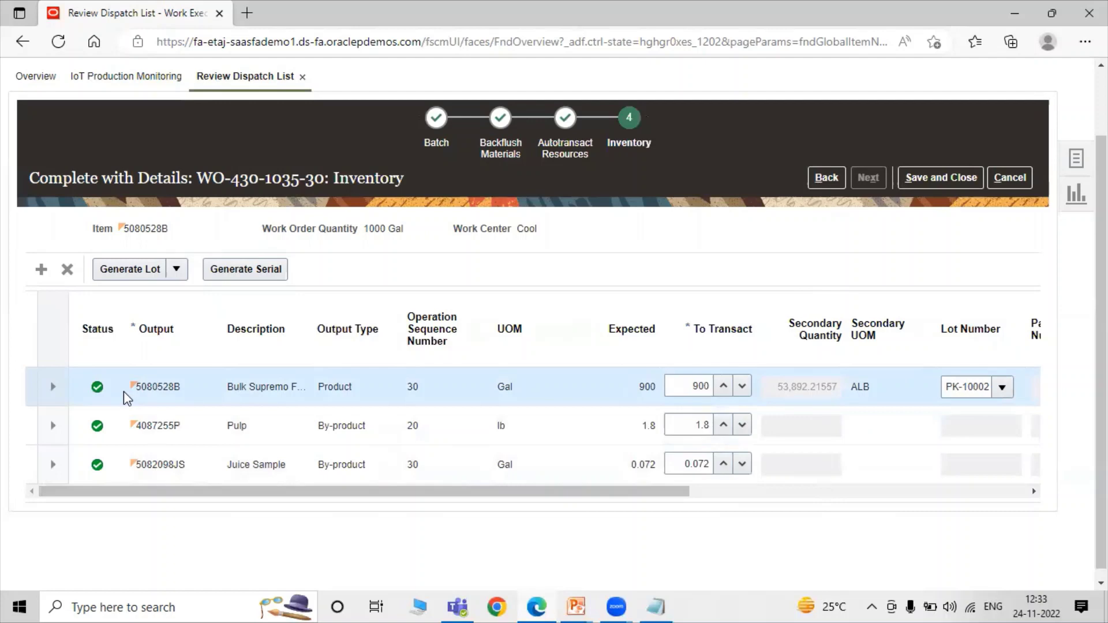
Review the subinventories of the product, Pulp and Juice Sample outputs, and save and close the operation 30 completion
{"action": "left_click", "coordinate": [50, 387]}
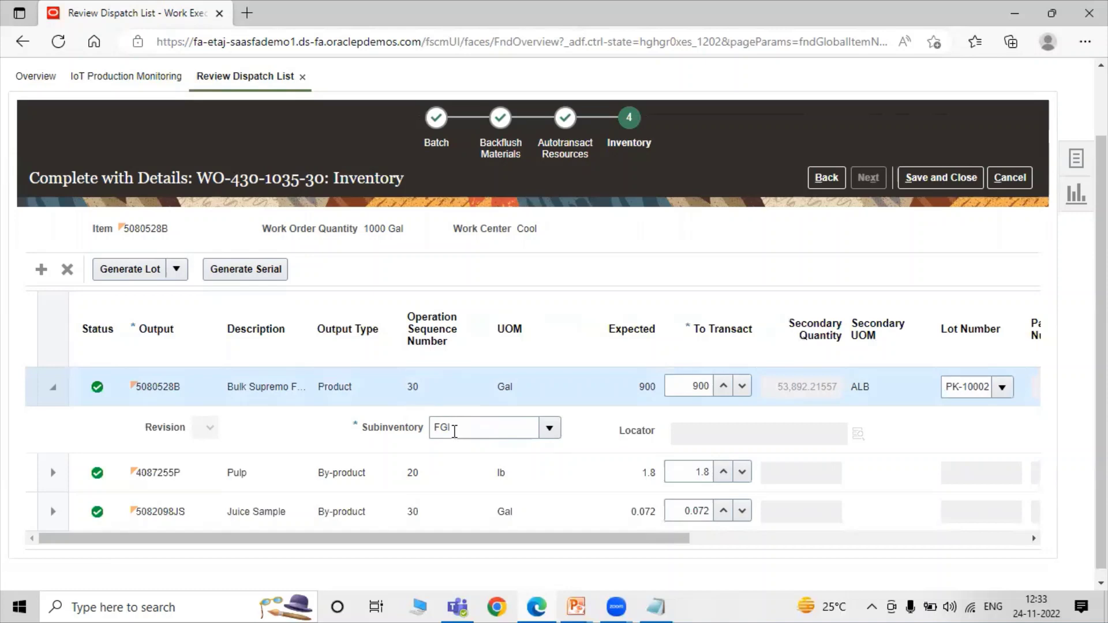
{"action": "triple_click", "coordinate": [486, 534]}
{"action": "left_click", "coordinate": [459, 271]}
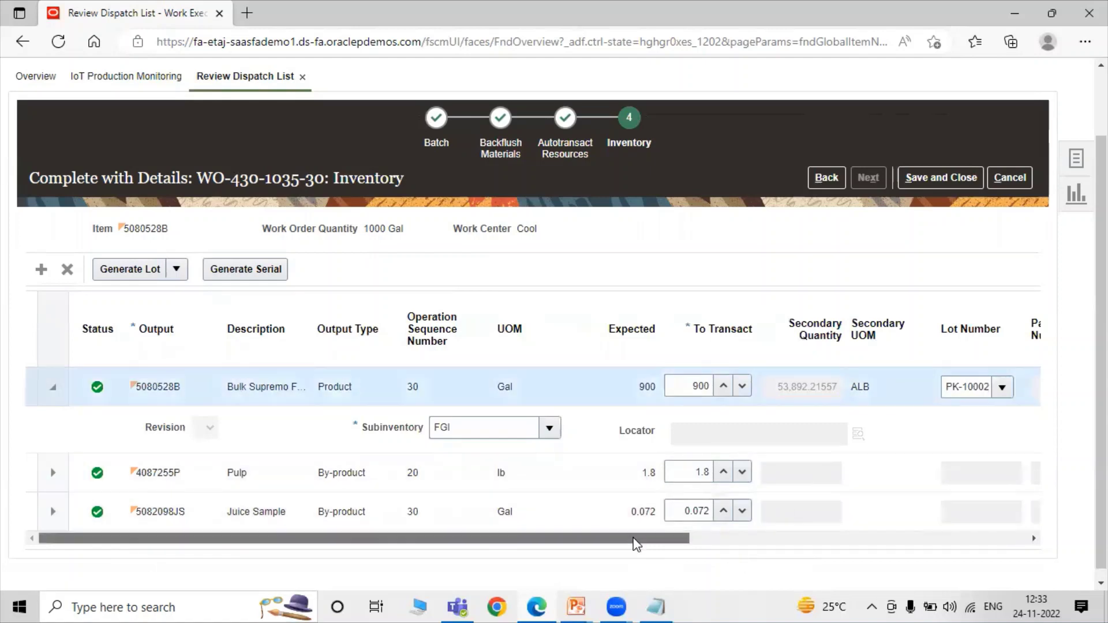
{"action": "left_click_drag", "start_coordinate": [638, 539], "coordinate": [662, 539]}
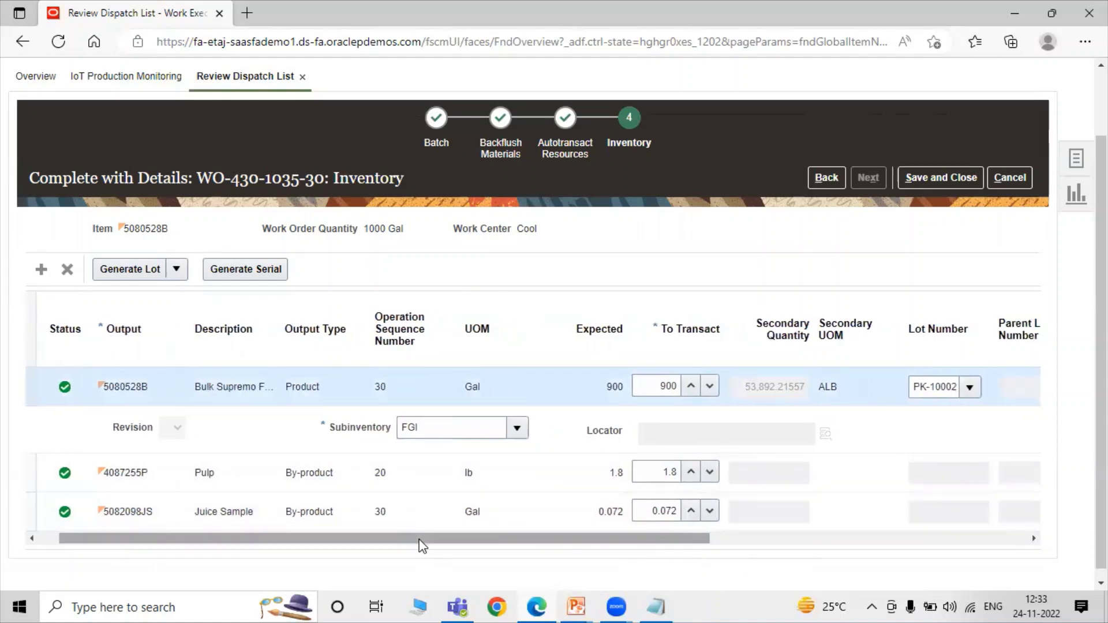
{"action": "left_click_drag", "start_coordinate": [90, 532], "coordinate": [89, 430]}
{"action": "left_click", "coordinate": [89, 445]}
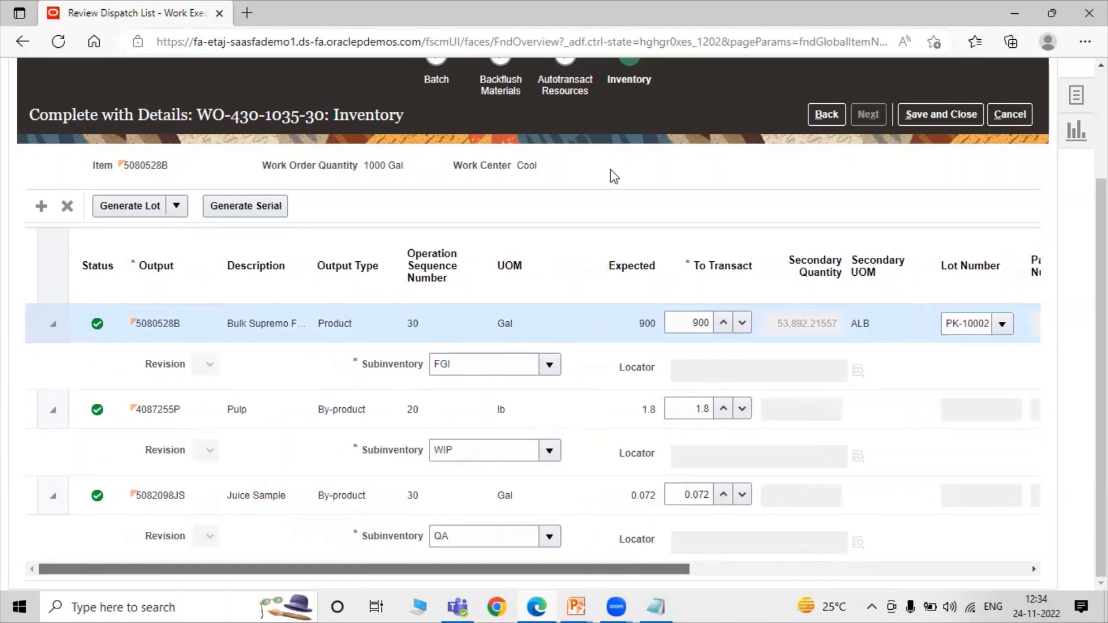
{"action": "scroll", "coordinate": [463, 364], "scroll_direction": "up", "scroll_amount": 3}
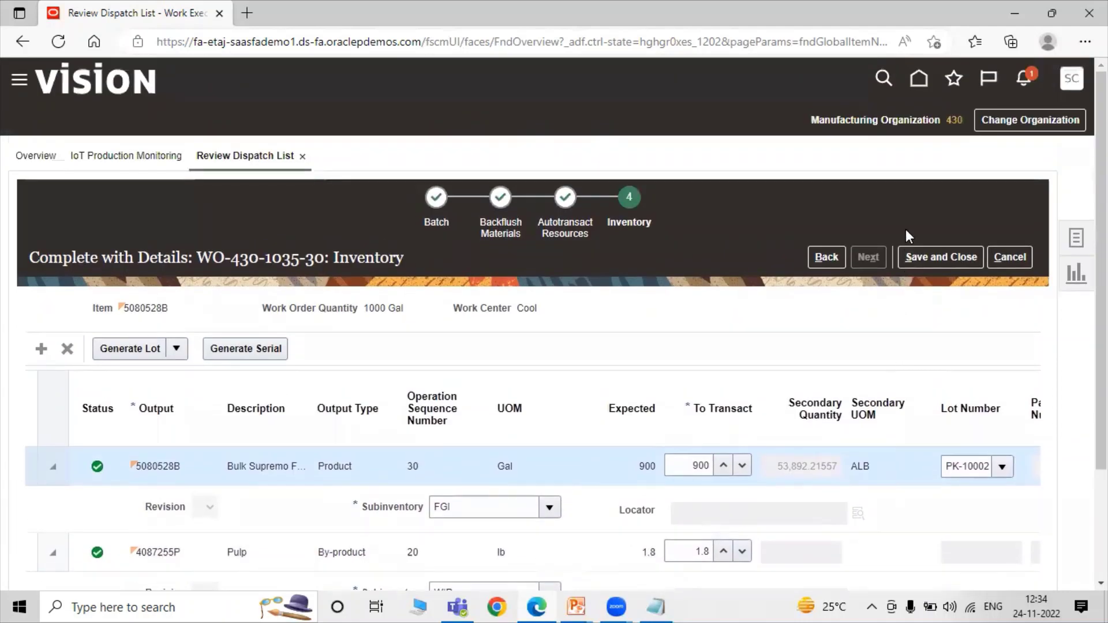
{"action": "left_click", "coordinate": [931, 261]}
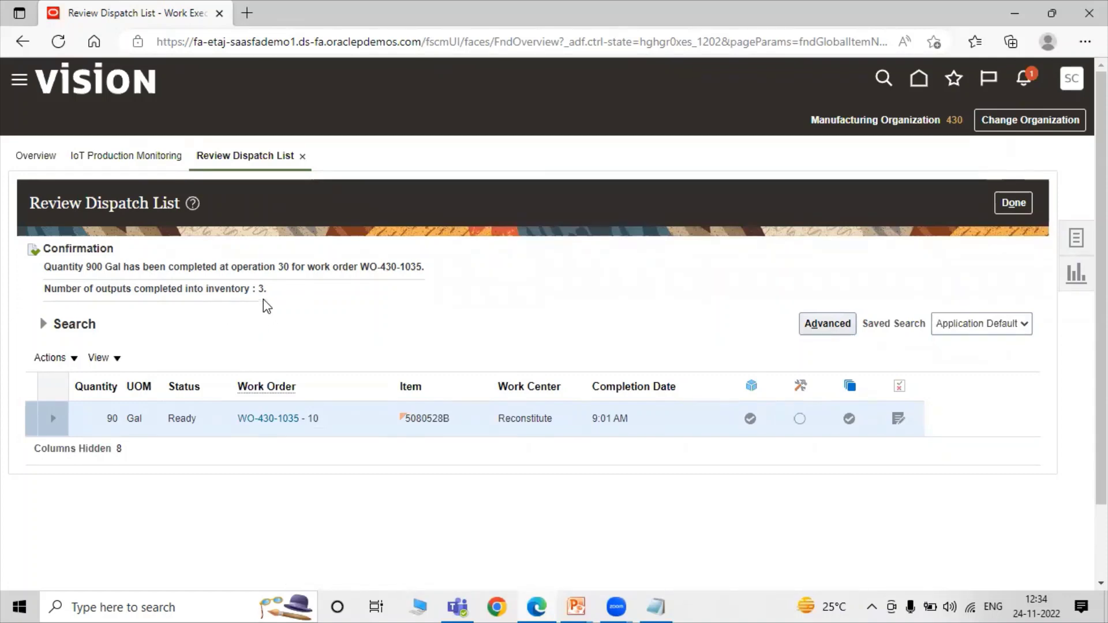
Start a completion with details for 40 Gal at operation 10 of the work order
{"action": "left_click", "coordinate": [53, 417]}
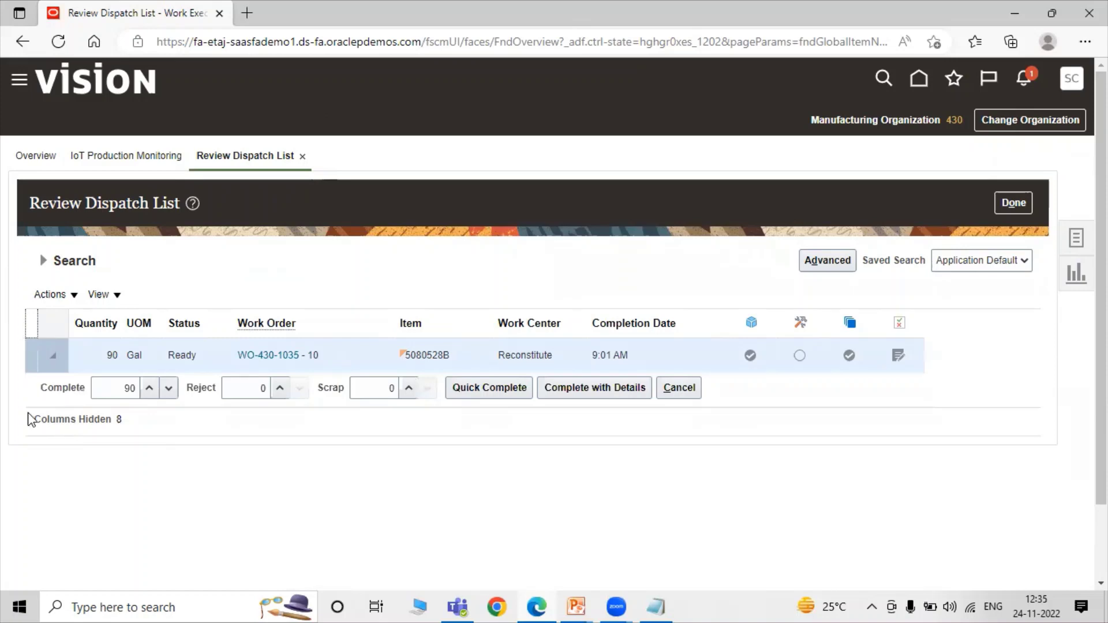
{"action": "double_click", "coordinate": [122, 390]}
{"action": "type", "text": "40"}
{"action": "left_click", "coordinate": [409, 500]}
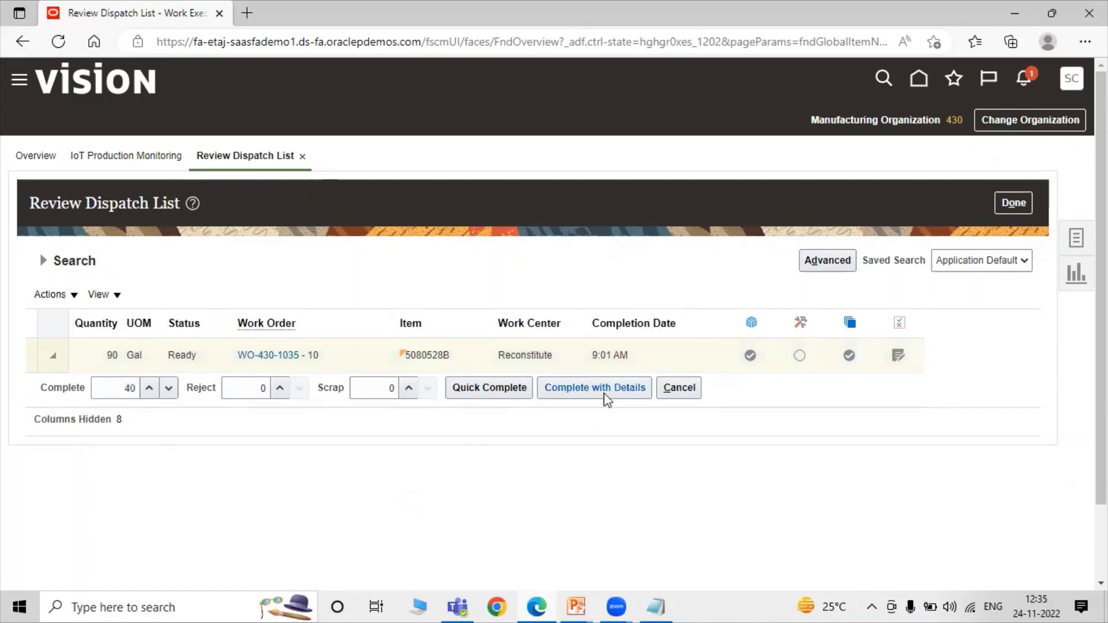
{"action": "left_click", "coordinate": [606, 396]}
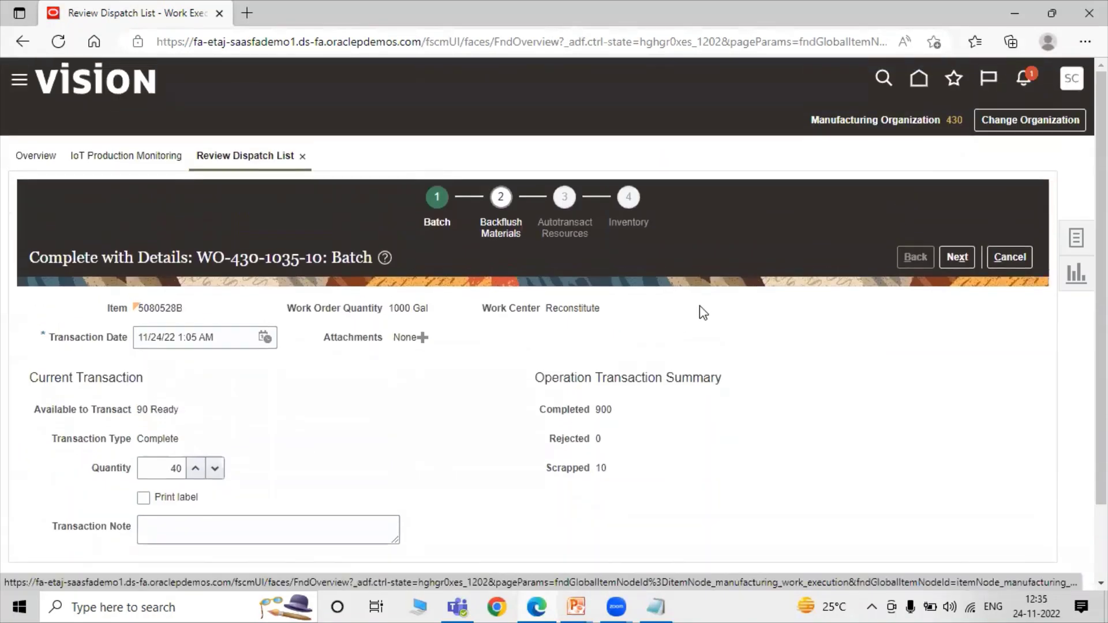
Accept the default batch, material, resource and inventory details for the 40 Gal completion, and save and close it
{"action": "left_click", "coordinate": [957, 257]}
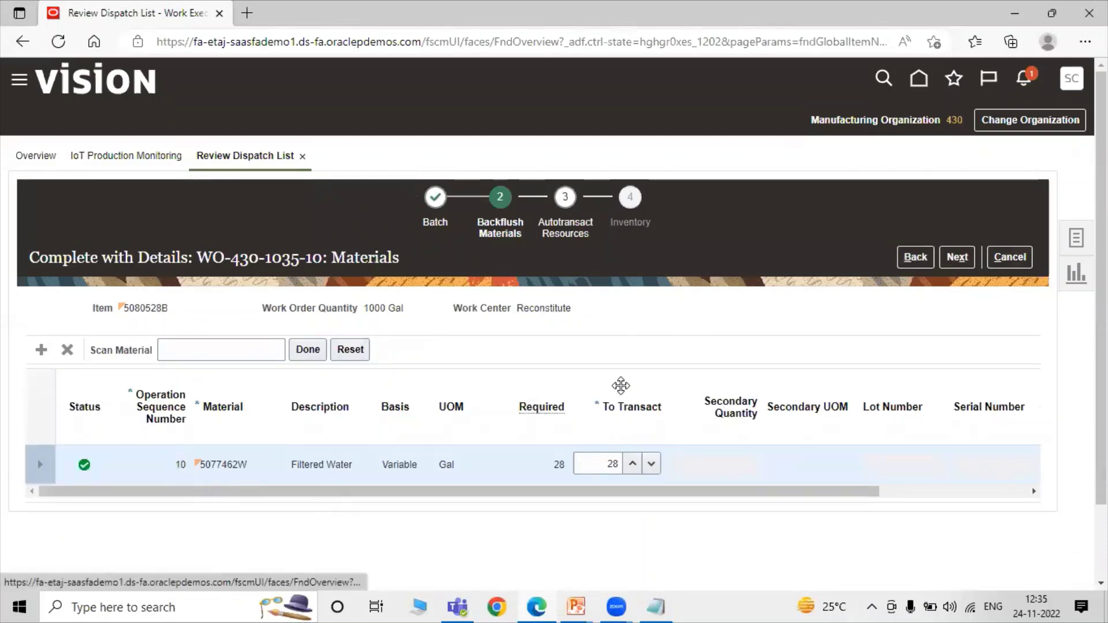
{"action": "left_click", "coordinate": [957, 256]}
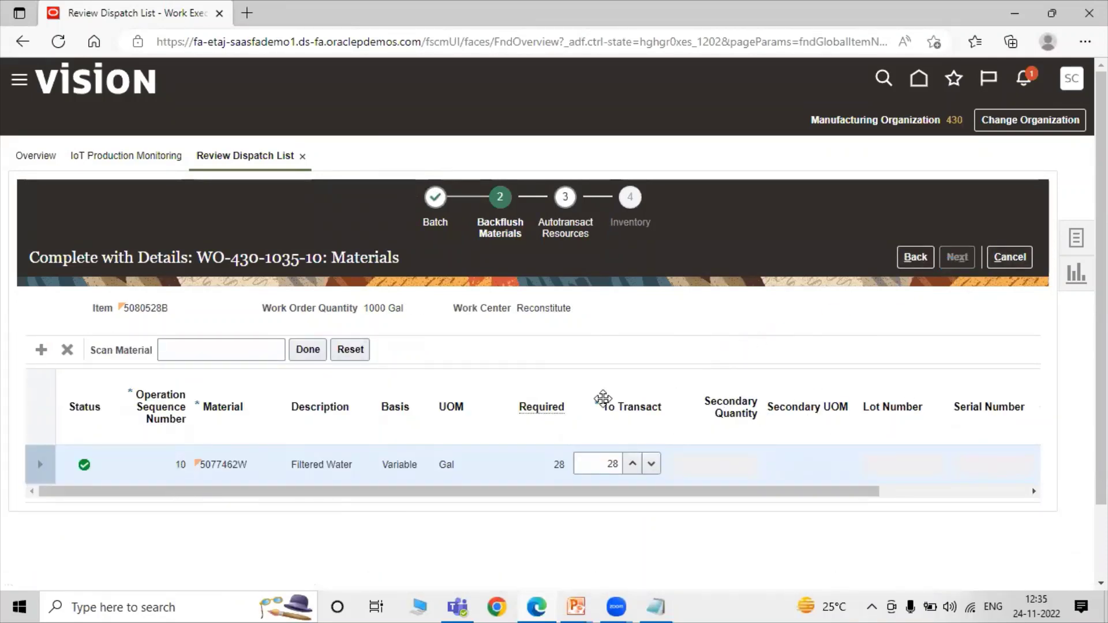
{"action": "left_click", "coordinate": [965, 256]}
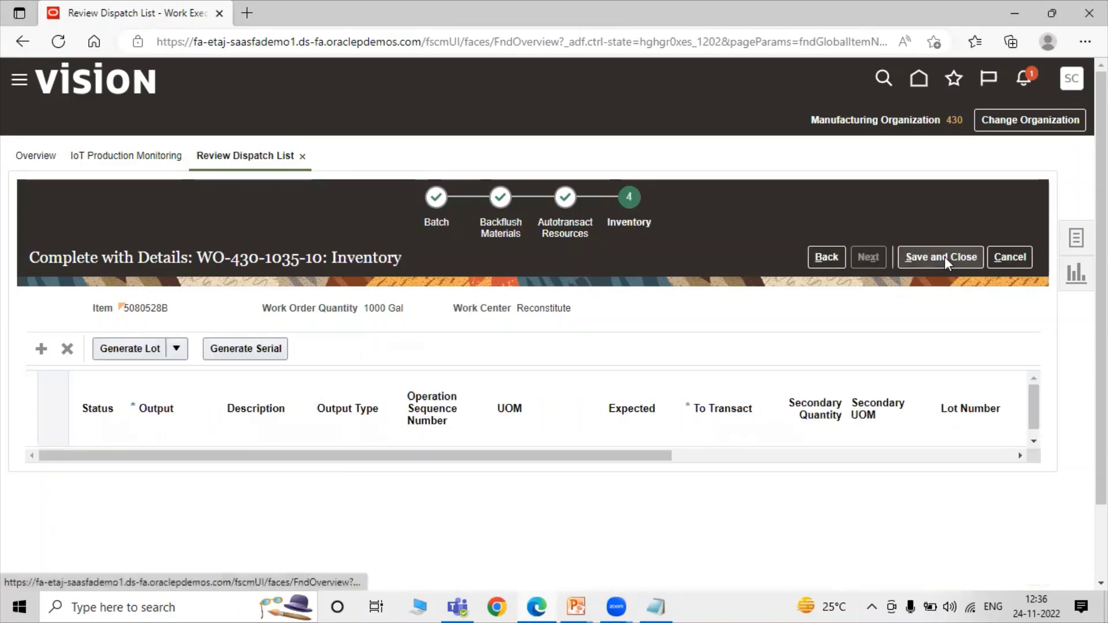
{"action": "left_click", "coordinate": [940, 258]}
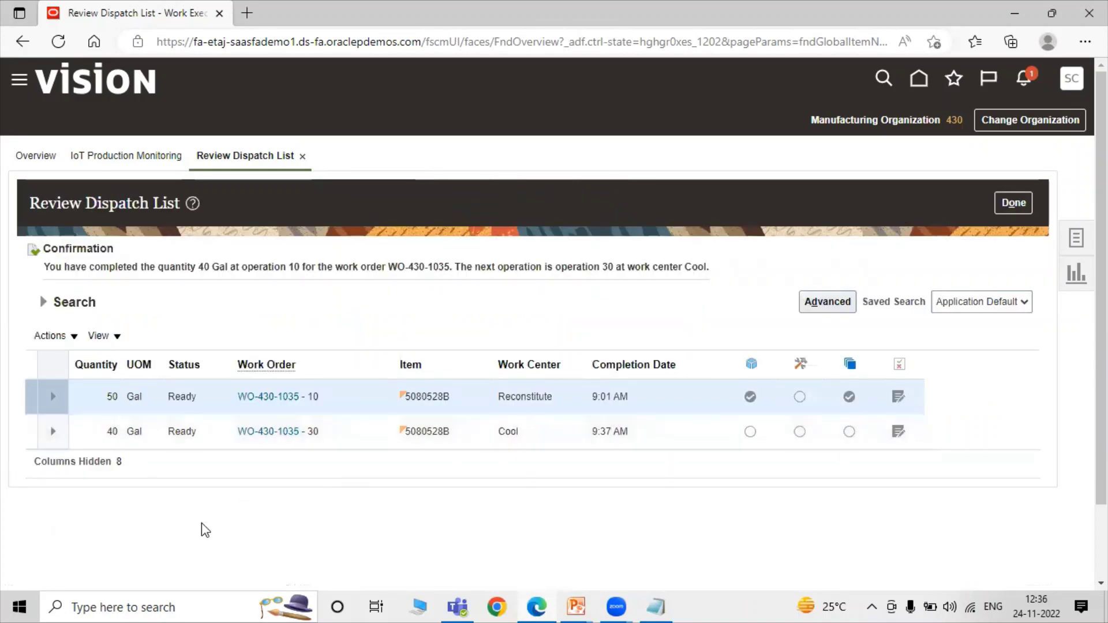
Start a work in process inspection for operation 30 and select item 5080528B through an item search
{"action": "left_click", "coordinate": [73, 436]}
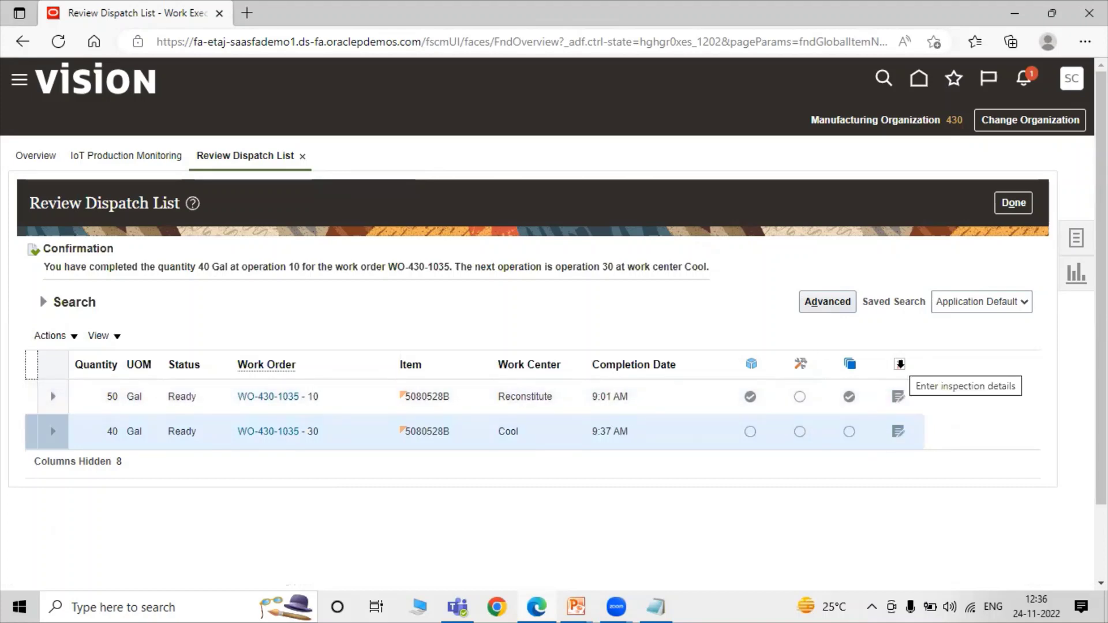
{"action": "left_click", "coordinate": [898, 433]}
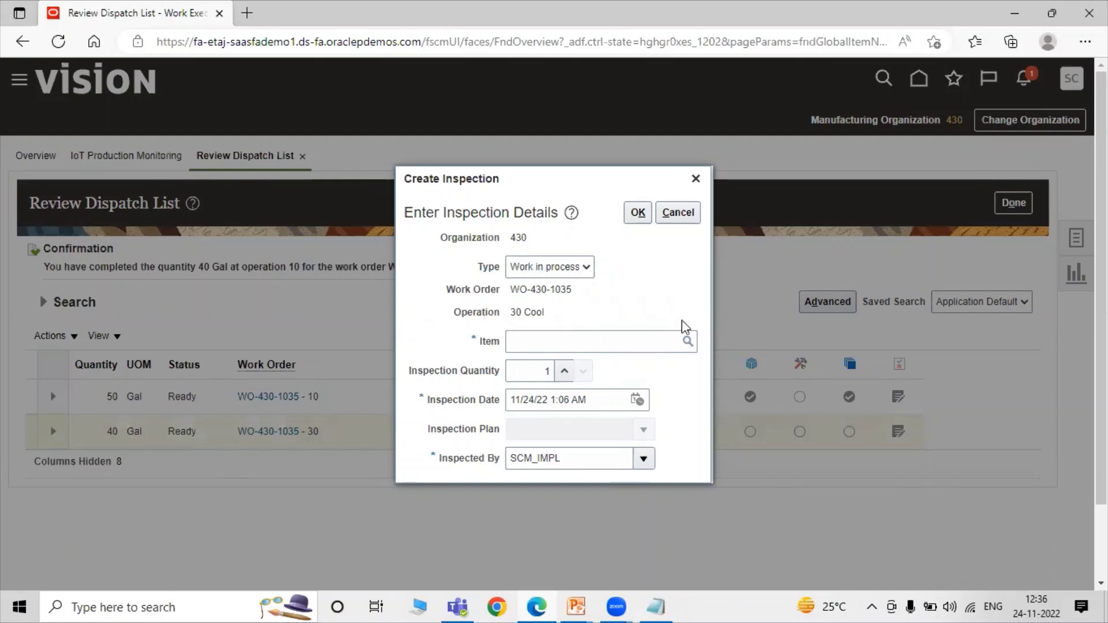
{"action": "left_click", "coordinate": [687, 341]}
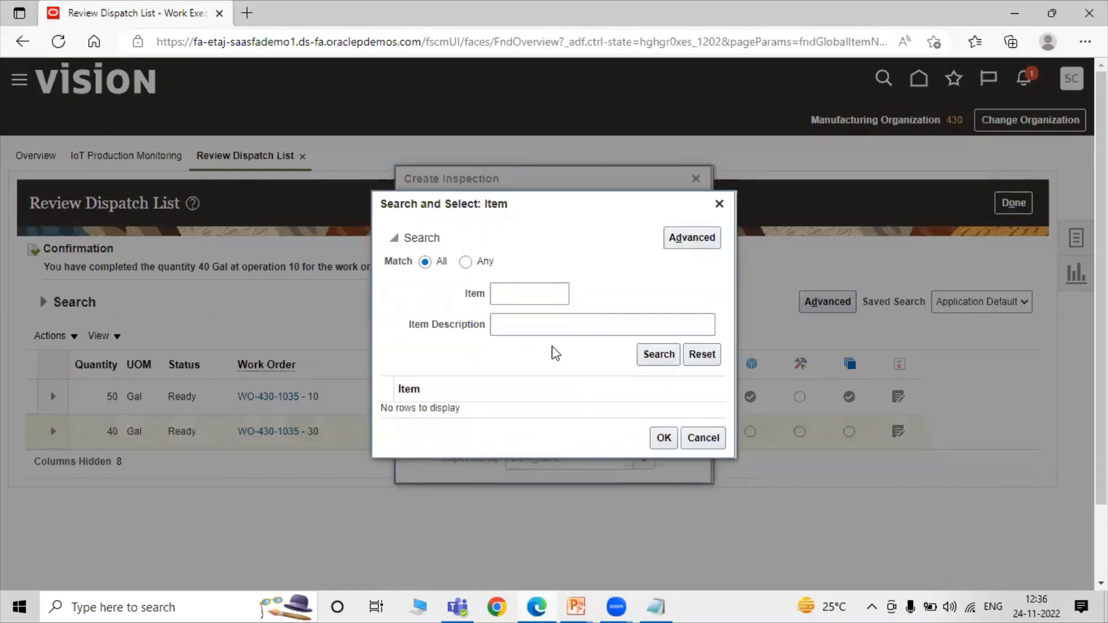
{"action": "left_click", "coordinate": [524, 290]}
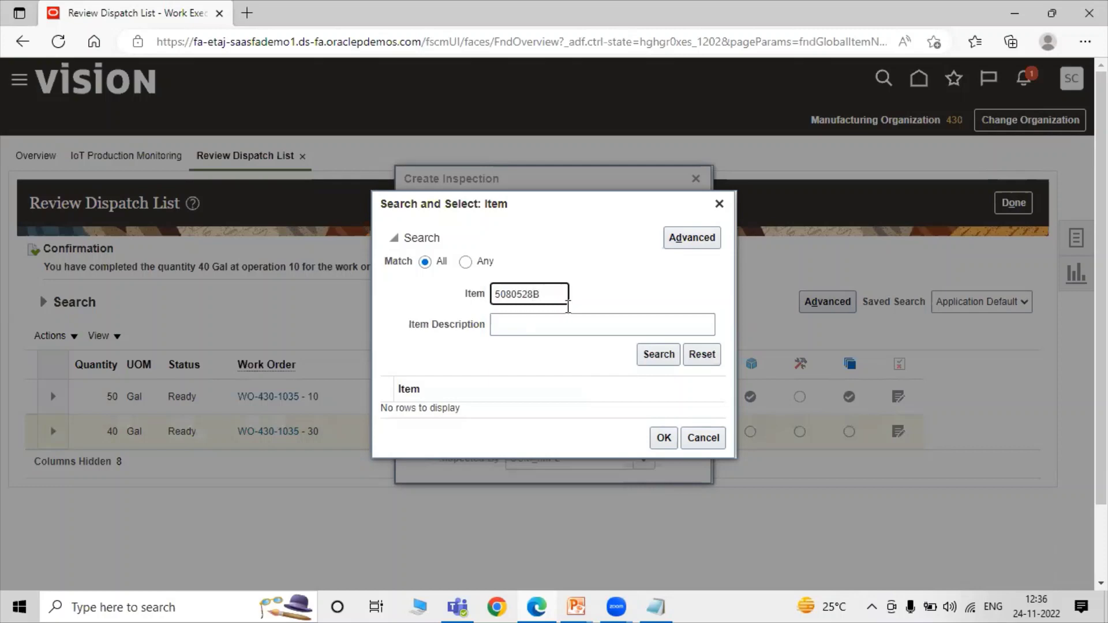
{"action": "left_click", "coordinate": [650, 354]}
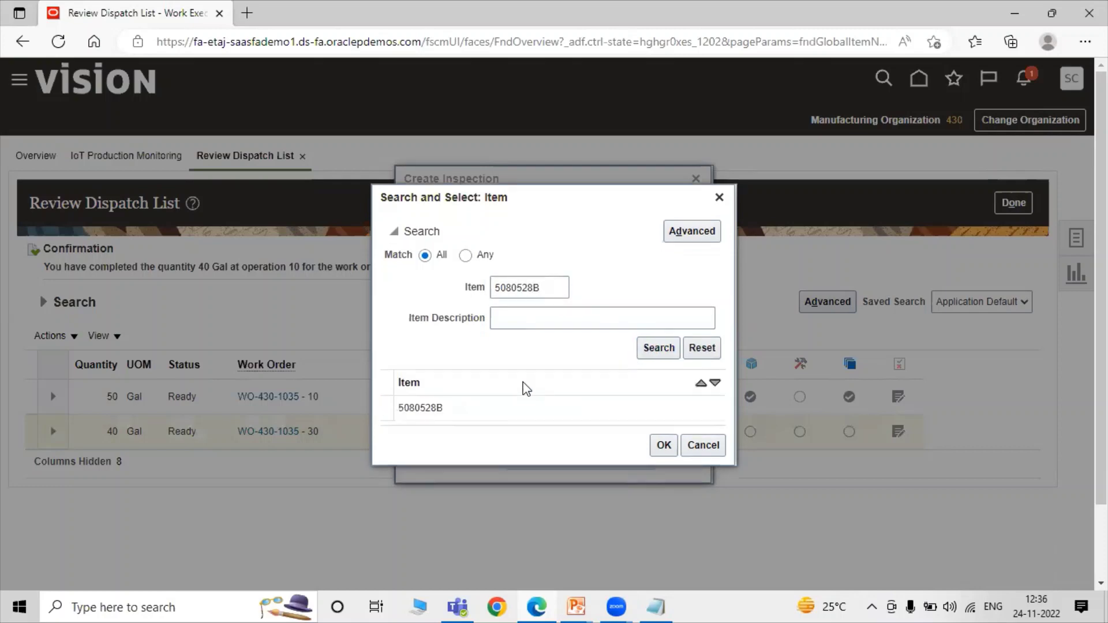
{"action": "left_click", "coordinate": [511, 411]}
{"action": "left_click", "coordinate": [664, 445]}
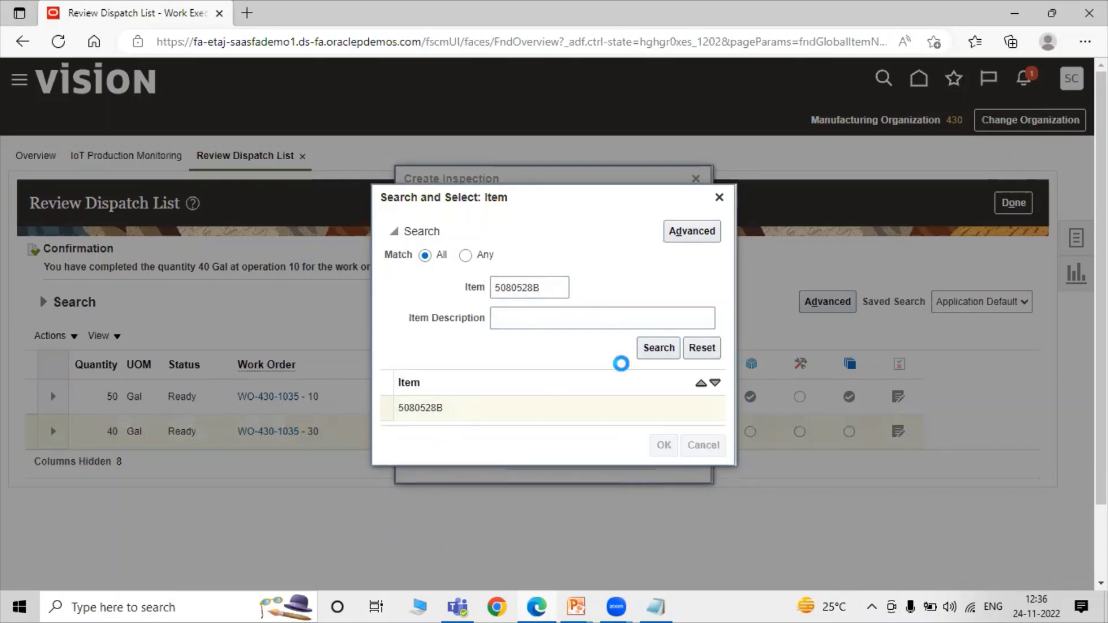
Choose lot PK-10002 for the inspection, leave the inspection plan empty, and confirm the inspection details
{"action": "left_click", "coordinate": [644, 357]}
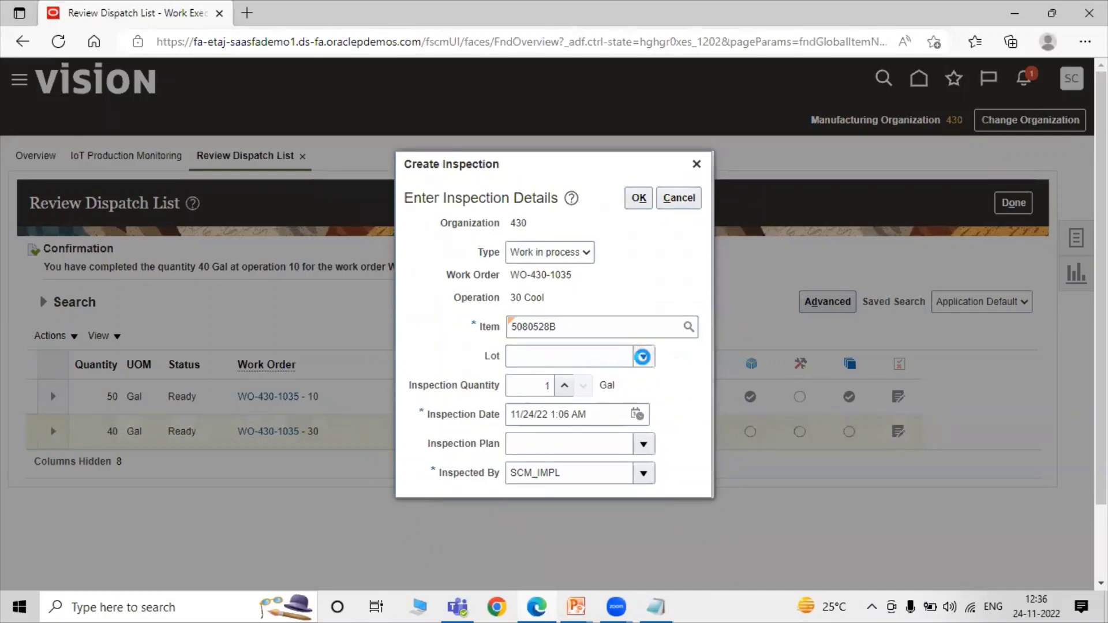
{"action": "left_click", "coordinate": [673, 388]}
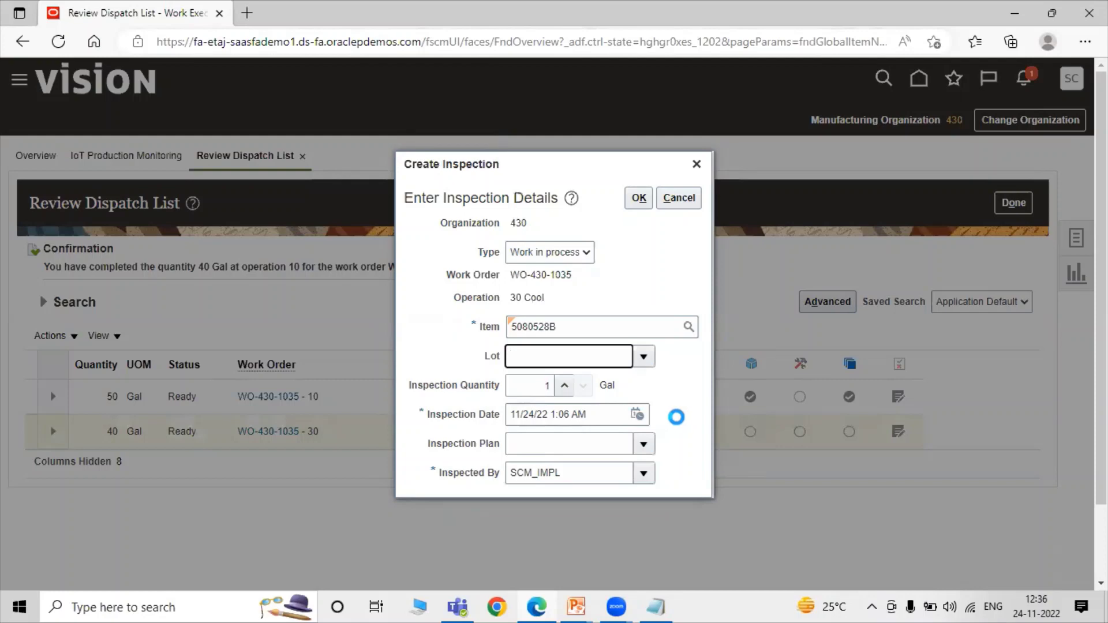
{"action": "left_click", "coordinate": [643, 445]}
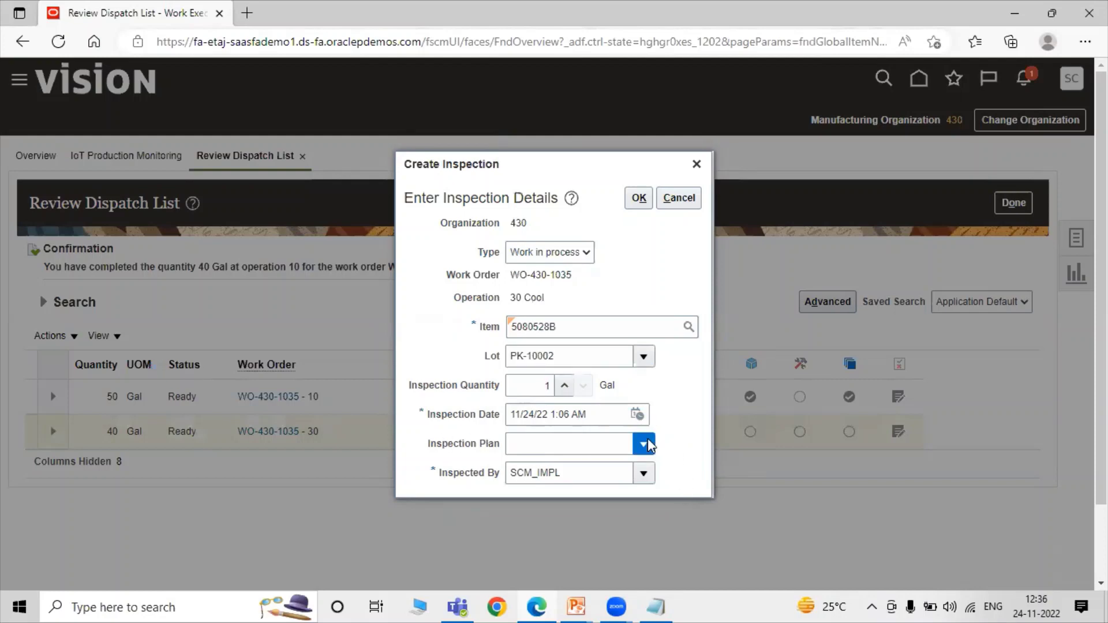
{"action": "left_click", "coordinate": [690, 418]}
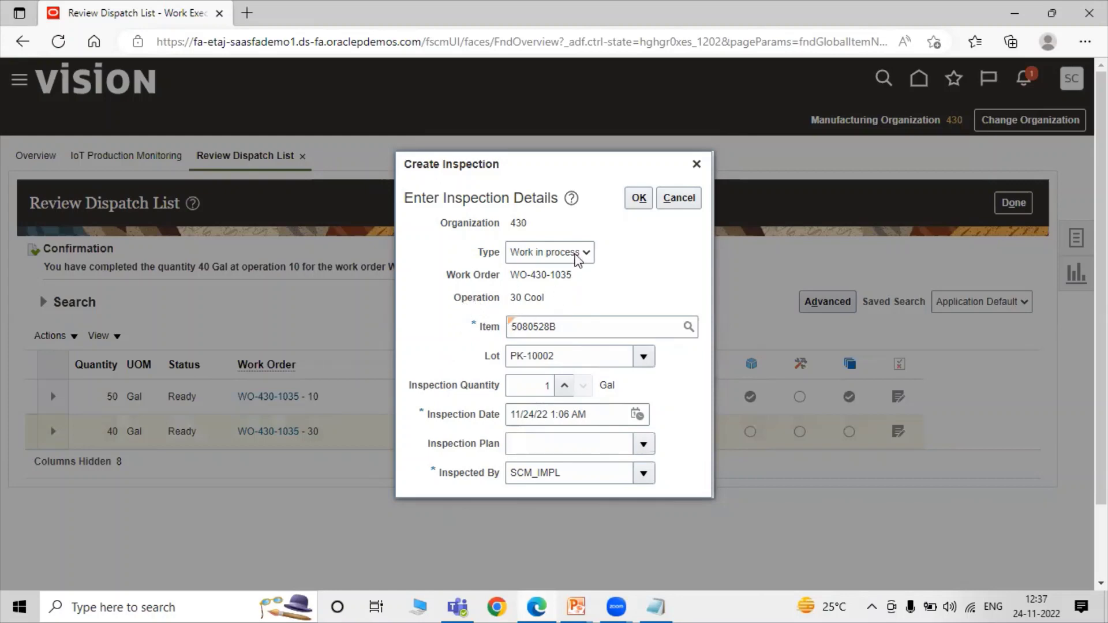
{"action": "left_click", "coordinate": [639, 198]}
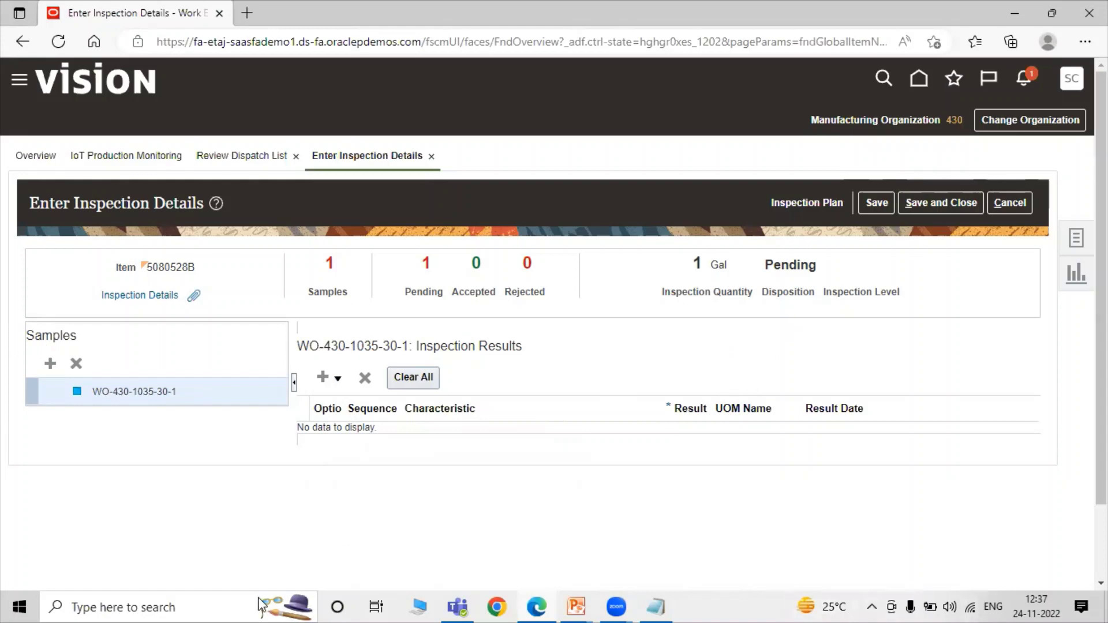
{"action": "left_click", "coordinate": [325, 382]}
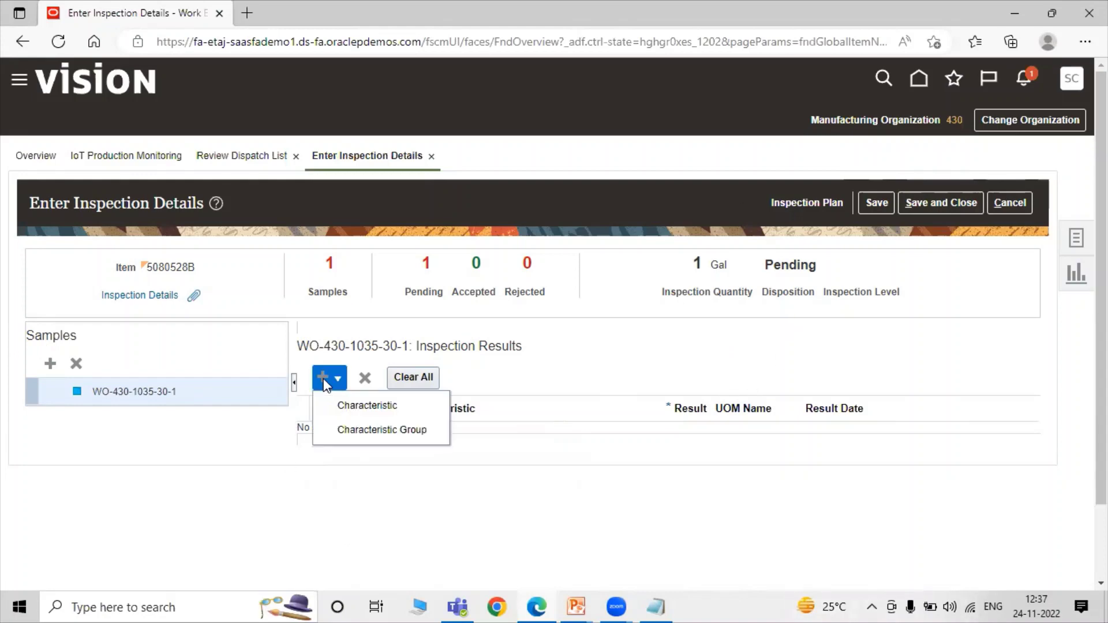
{"action": "left_click", "coordinate": [346, 406]}
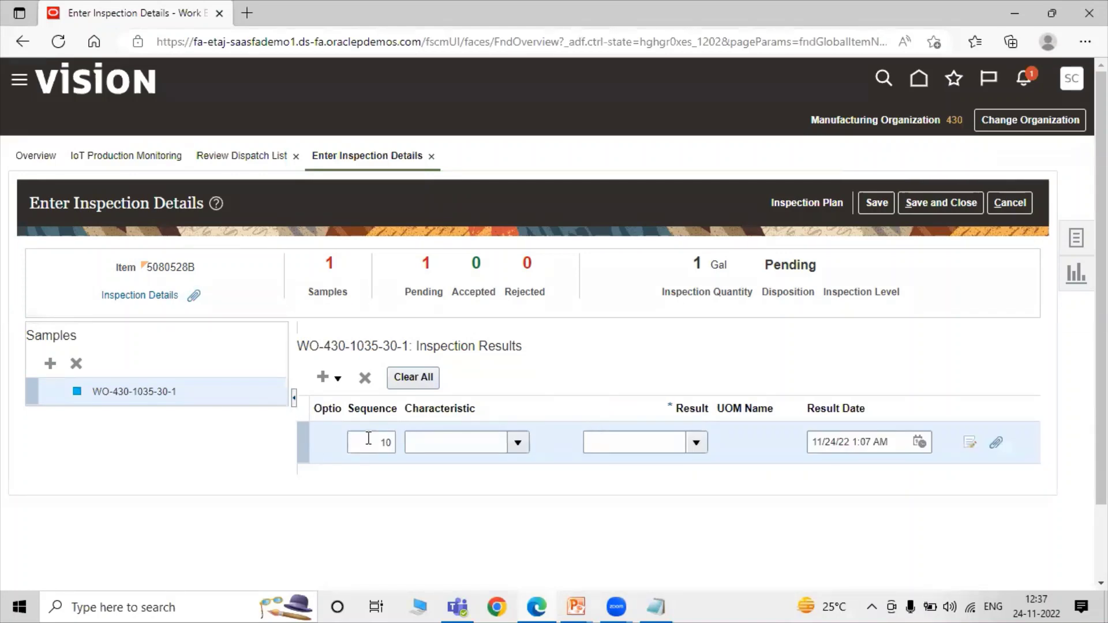
{"action": "left_click", "coordinate": [523, 446]}
{"action": "left_click", "coordinate": [427, 416]}
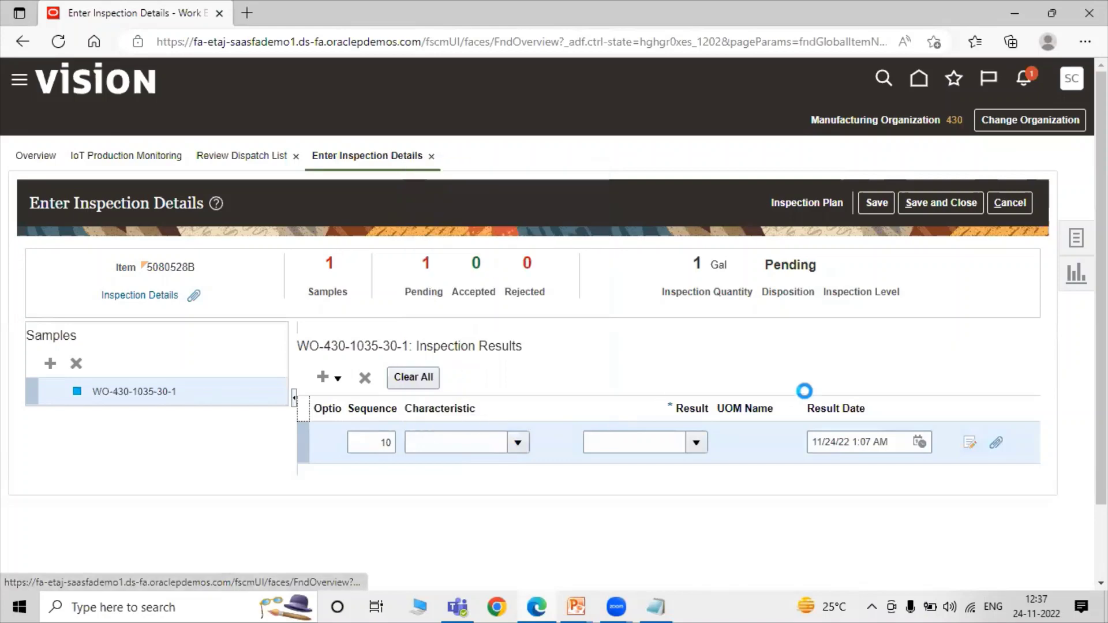
{"action": "left_click", "coordinate": [586, 315]}
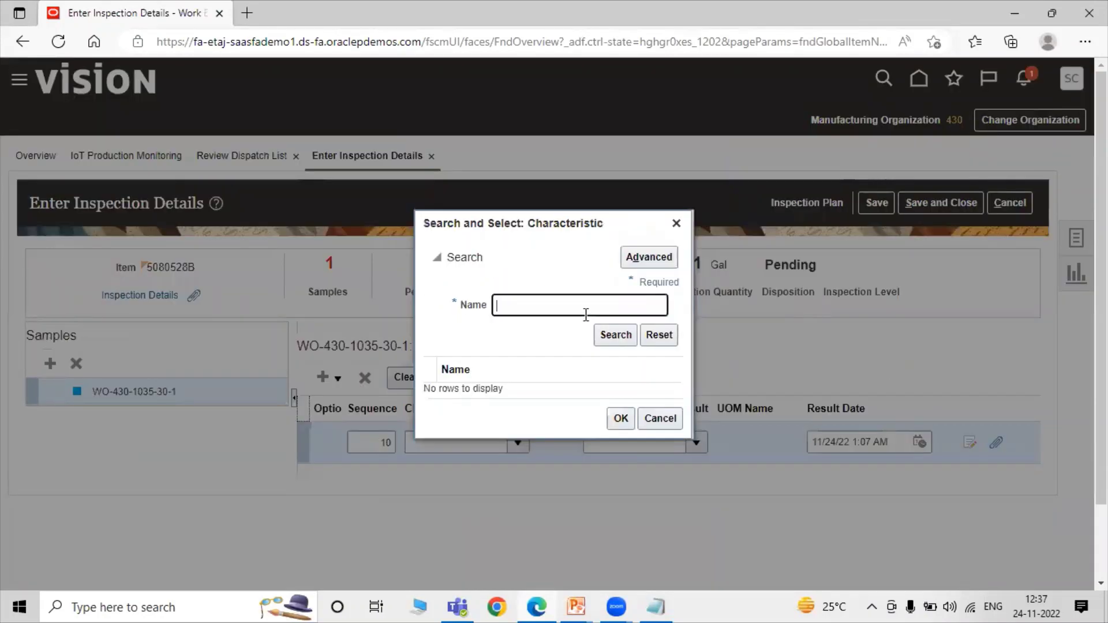
{"action": "type", "text": "Color"}
{"action": "left_click", "coordinate": [613, 335]}
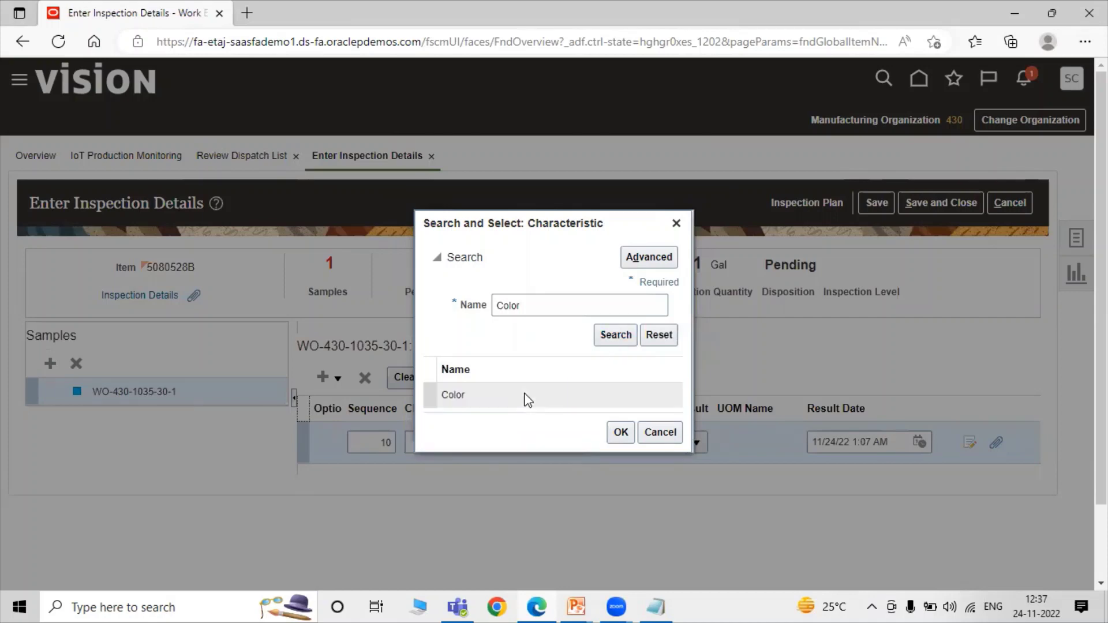
{"action": "left_click", "coordinate": [625, 430]}
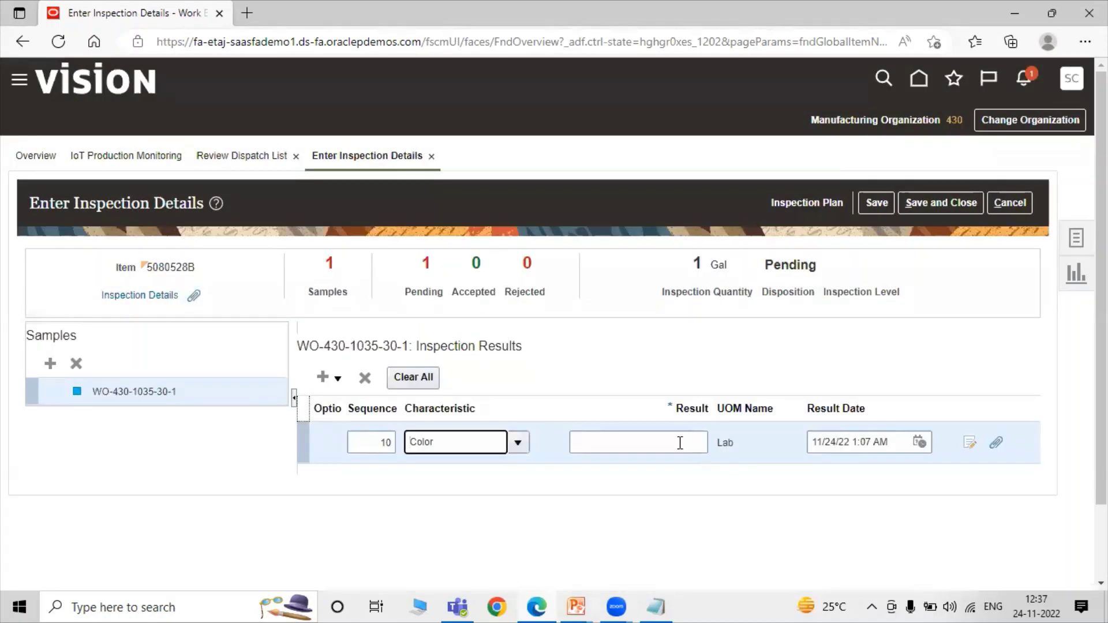
Enter 50.00 as the inspection result for the Color characteristic
{"action": "left_click", "coordinate": [677, 442]}
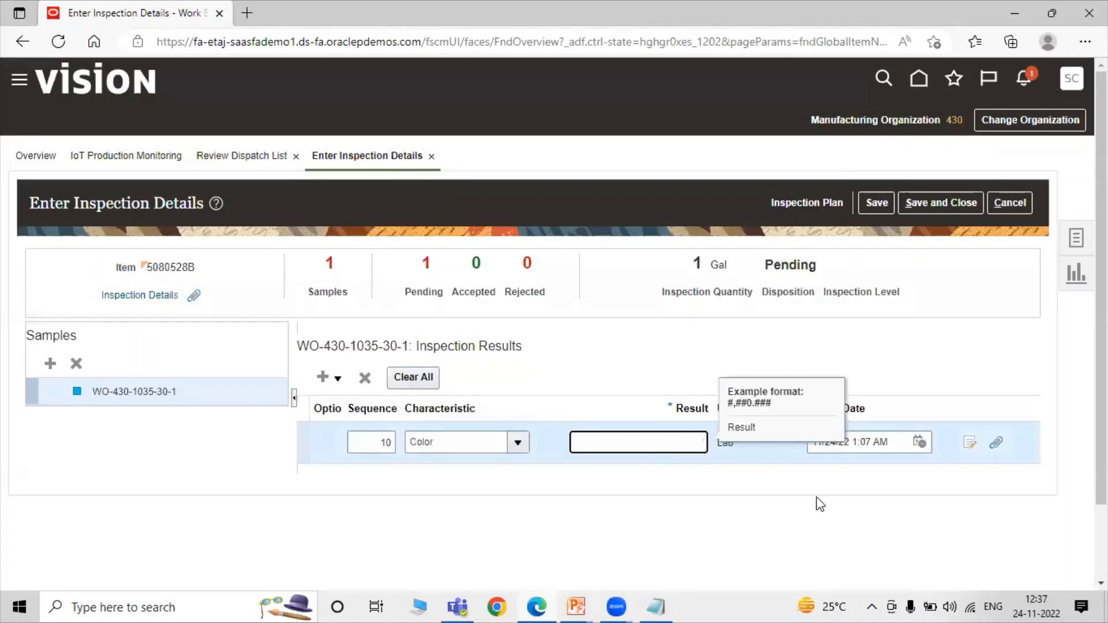
{"action": "left_click", "coordinate": [799, 506]}
{"action": "left_click", "coordinate": [643, 441]}
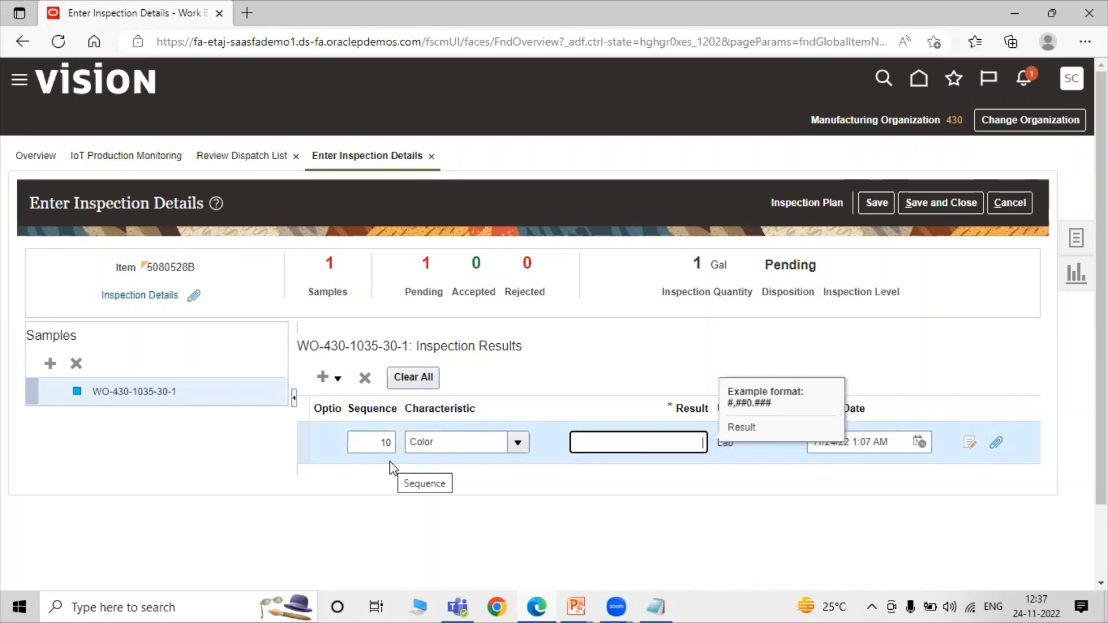
{"action": "type", "text": "50"}
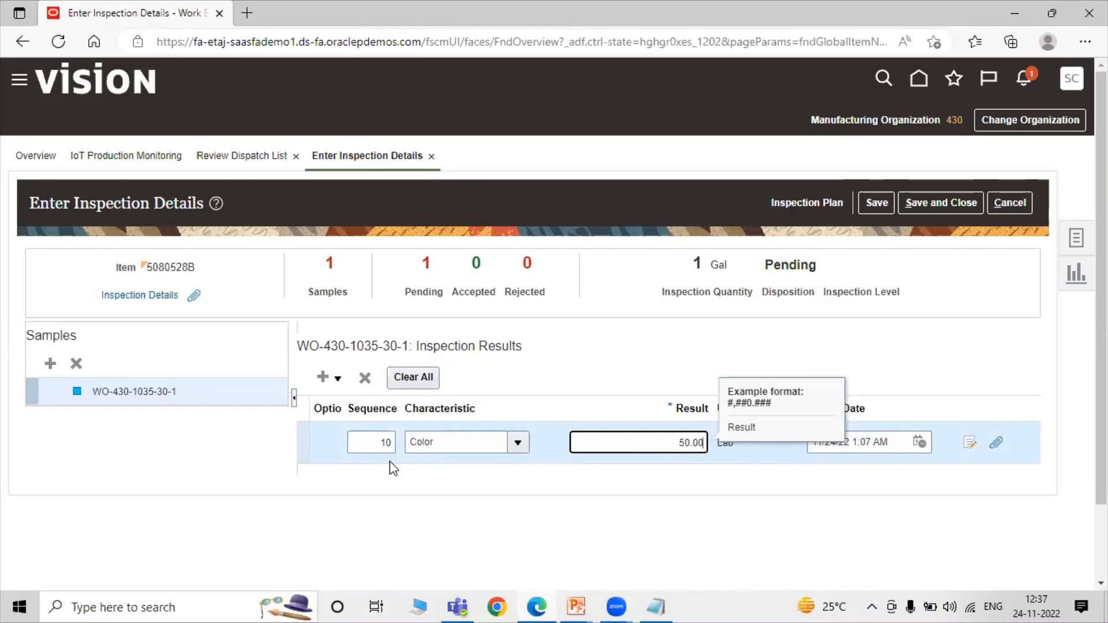
{"action": "left_click", "coordinate": [286, 461]}
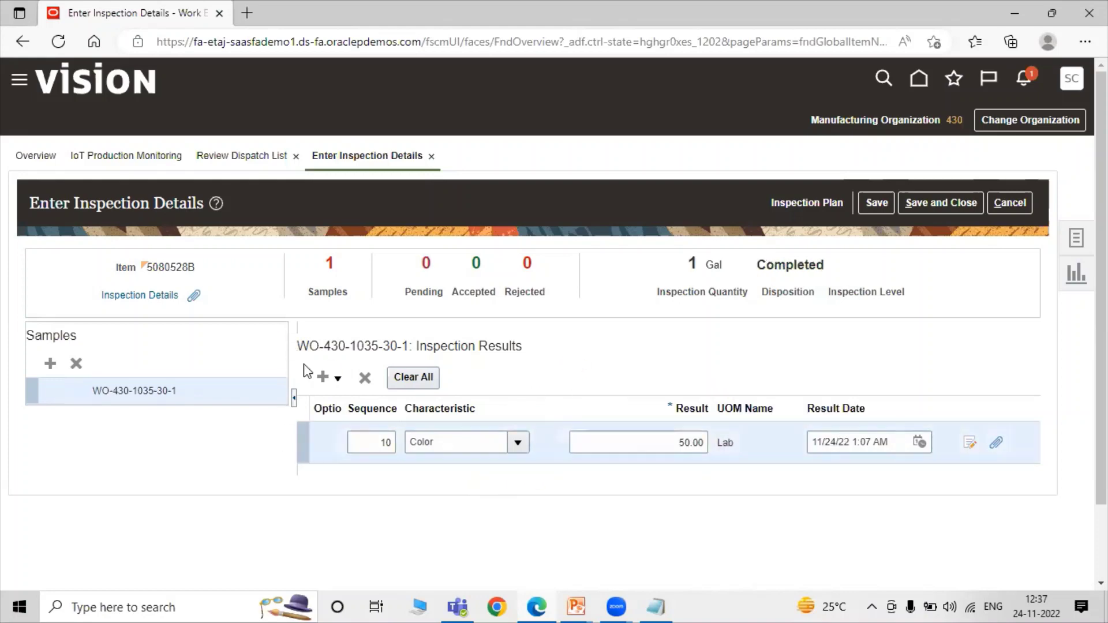
Add the Consistency characteristic at sequence 20 with a result of 411
{"action": "left_click", "coordinate": [337, 378]}
{"action": "left_click", "coordinate": [346, 401]}
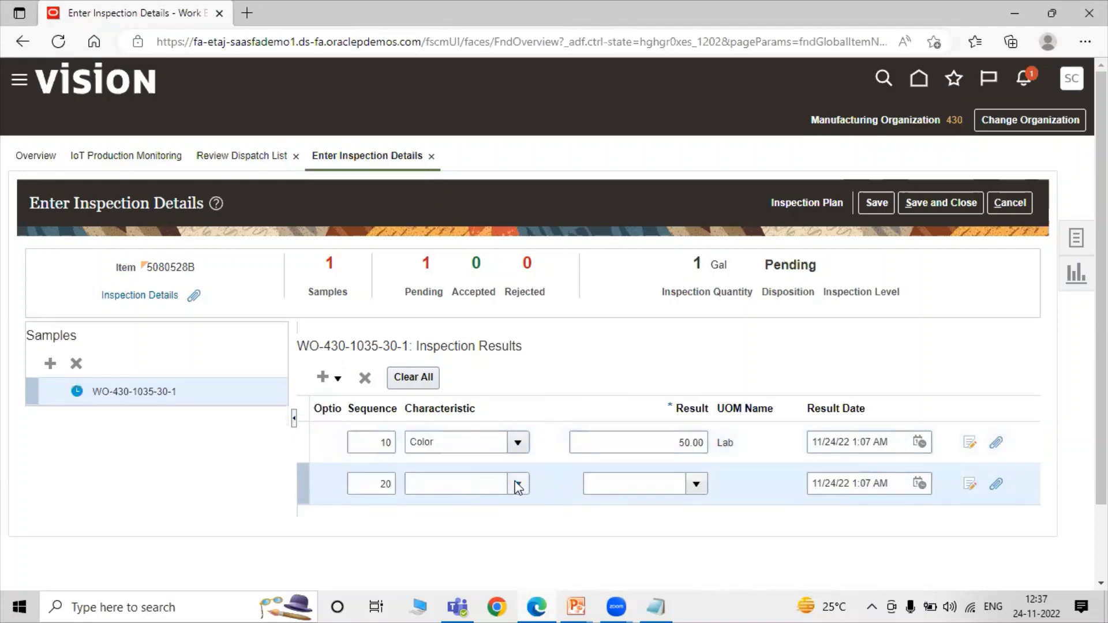
{"action": "left_click", "coordinate": [518, 485]}
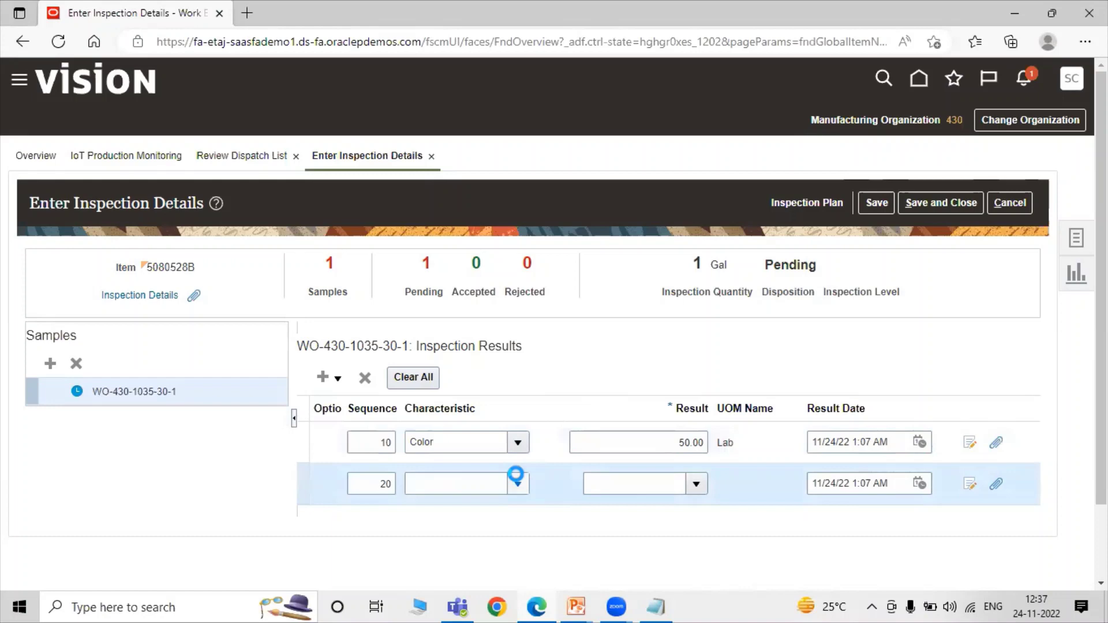
{"action": "scroll", "coordinate": [519, 375], "scroll_direction": "down", "scroll_amount": 3}
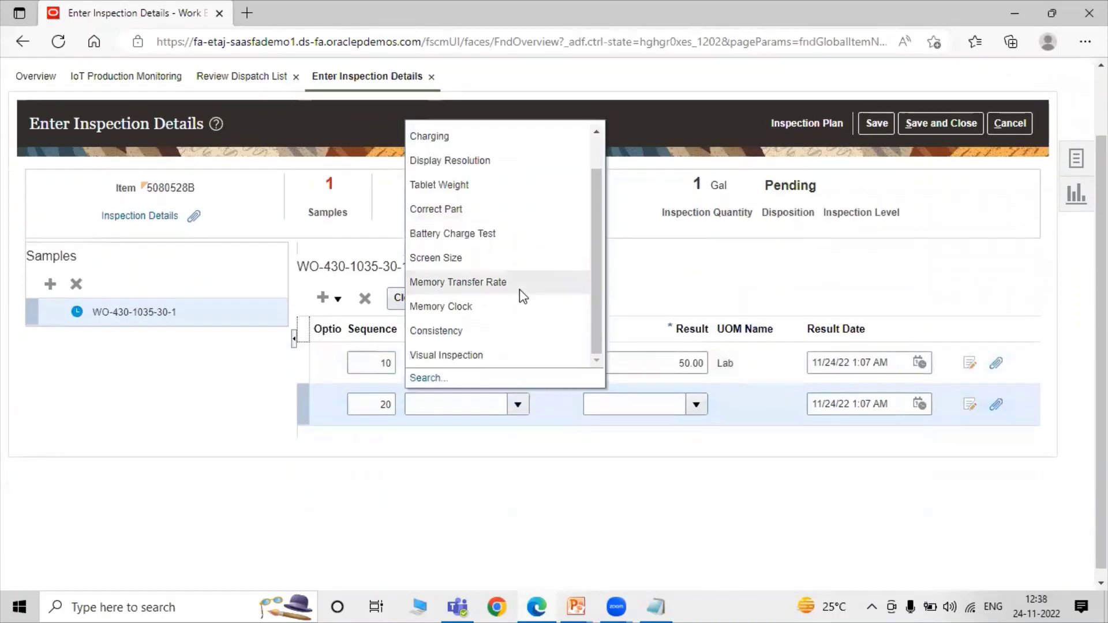
{"action": "left_click", "coordinate": [492, 332]}
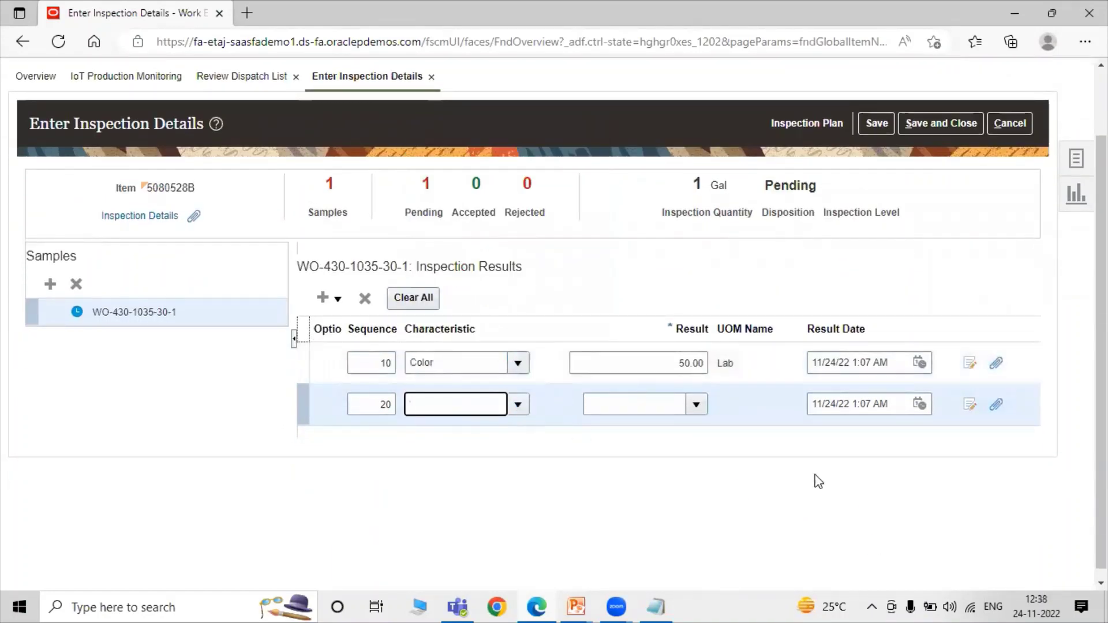
{"action": "left_click", "coordinate": [682, 400]}
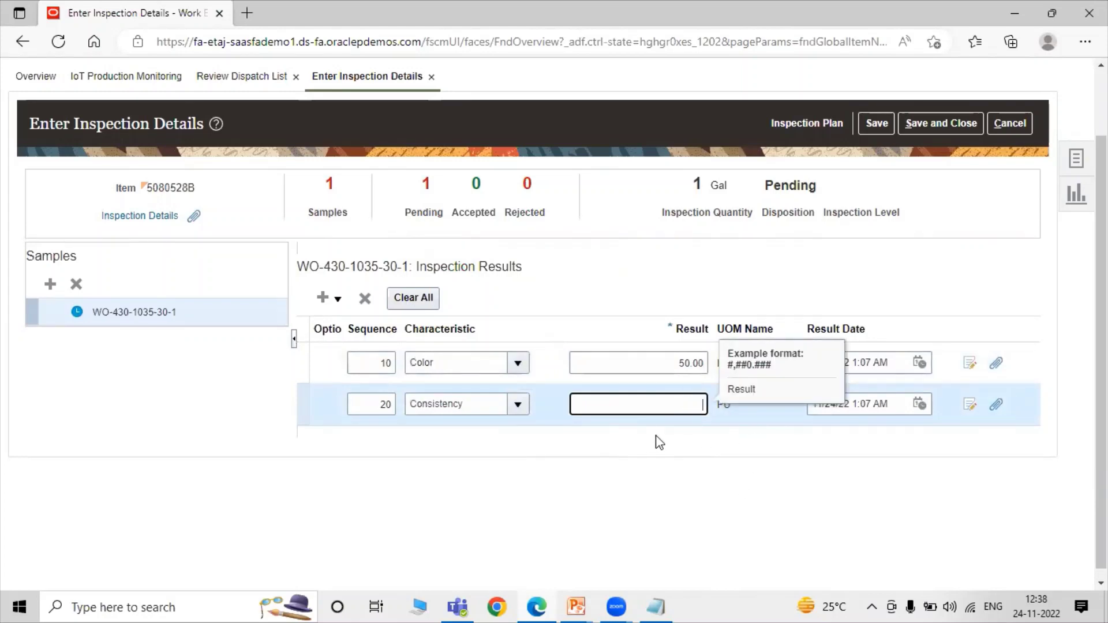
{"action": "left_click", "coordinate": [520, 512]}
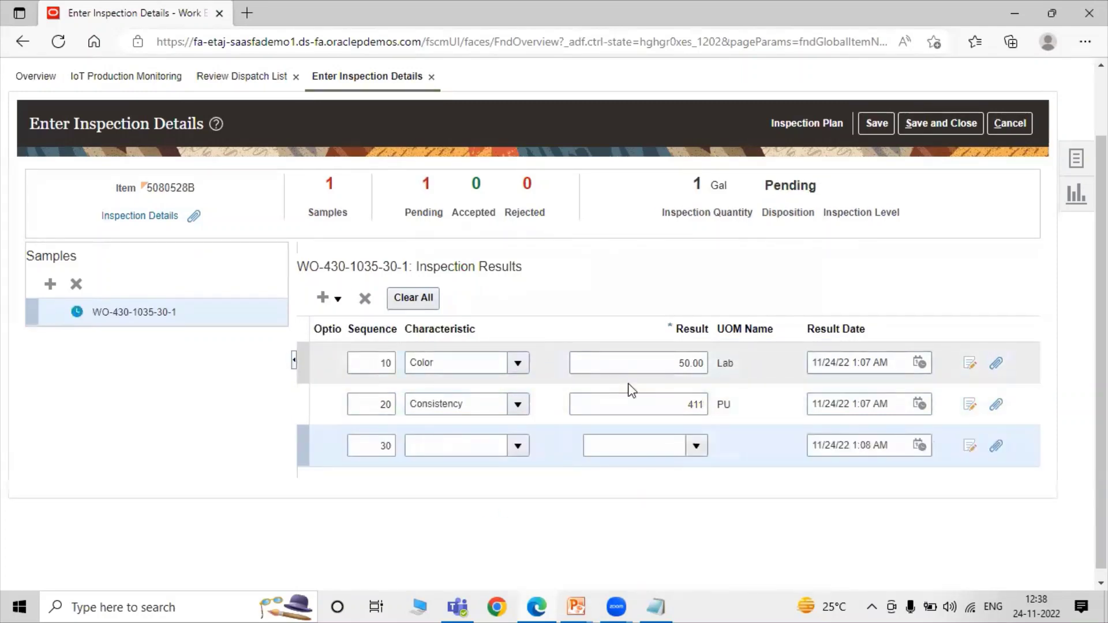
Search the characteristics for Sugar and select Sugar Content for the sequence 30 row
{"action": "left_click", "coordinate": [515, 445]}
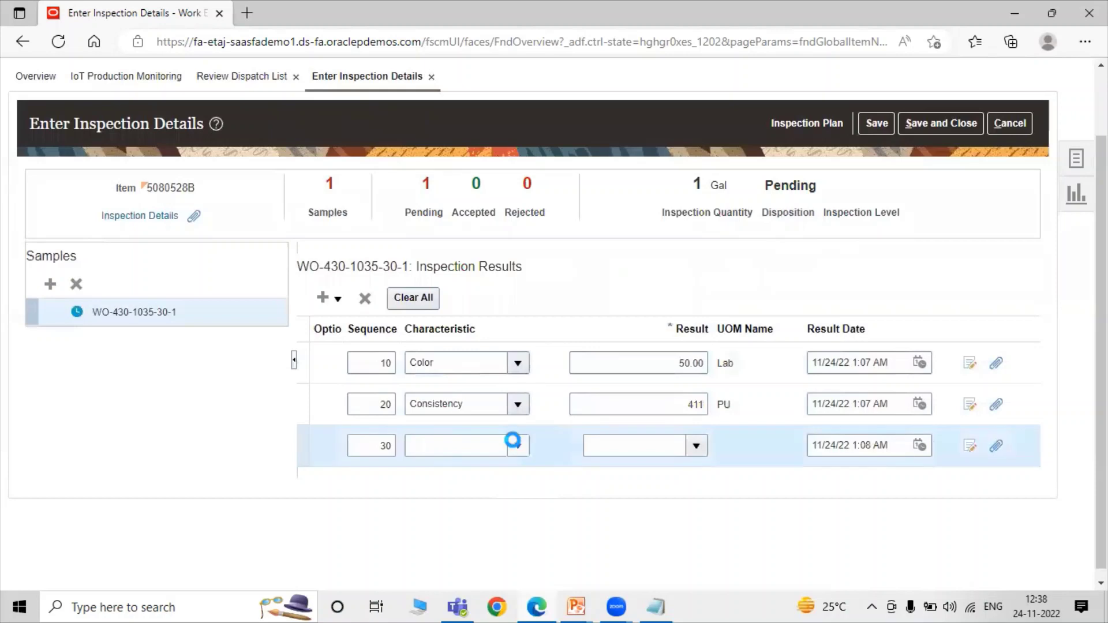
{"action": "left_click", "coordinate": [433, 404]}
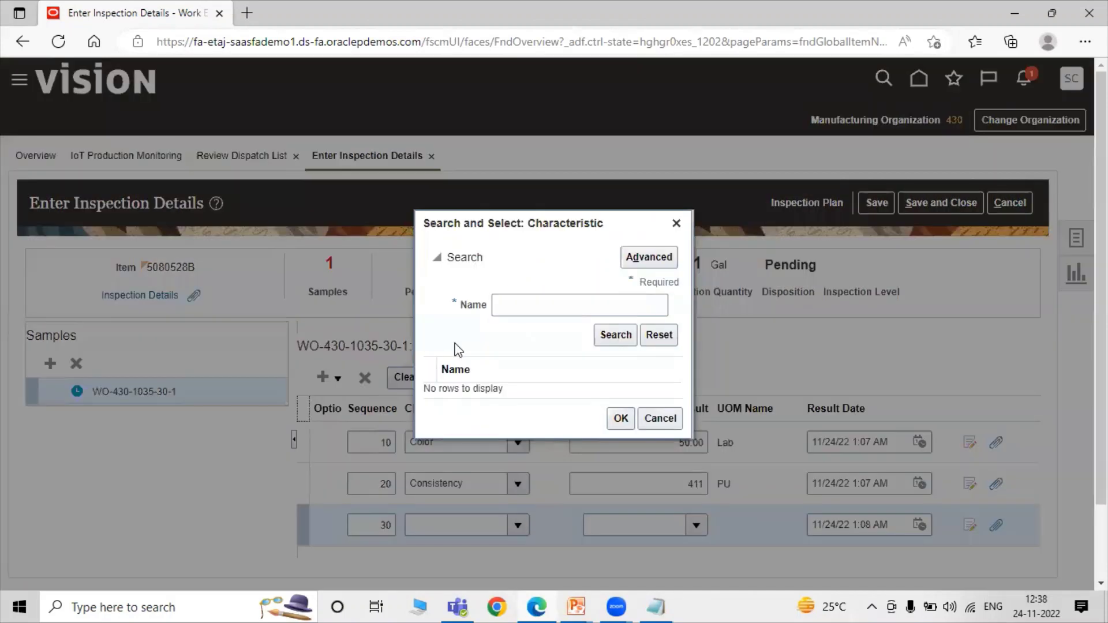
{"action": "left_click", "coordinate": [542, 306]}
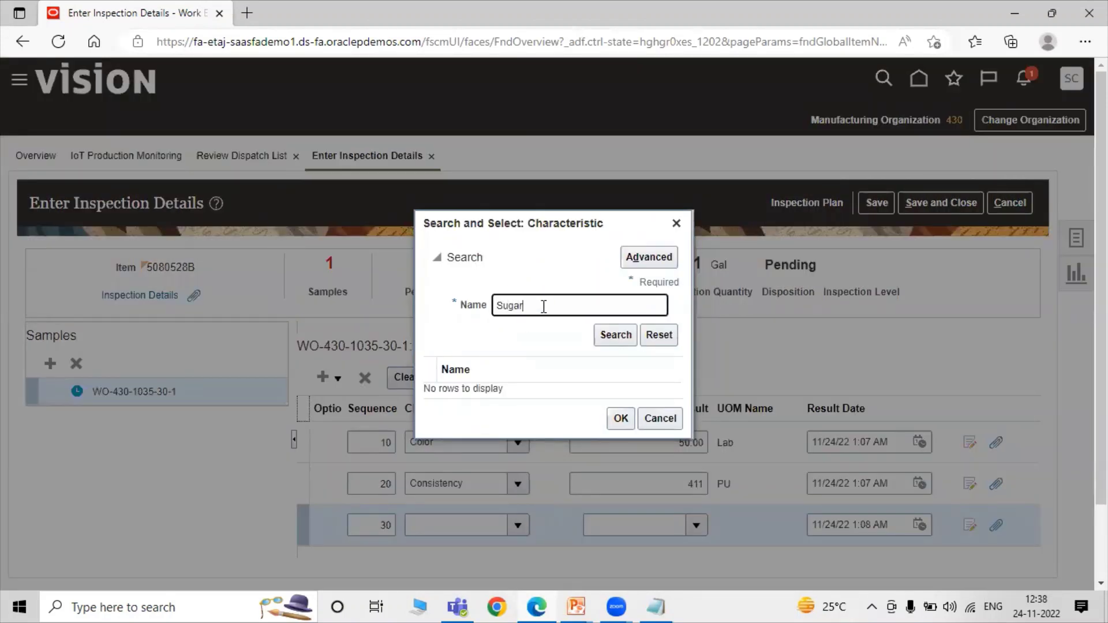
{"action": "left_click", "coordinate": [609, 336]}
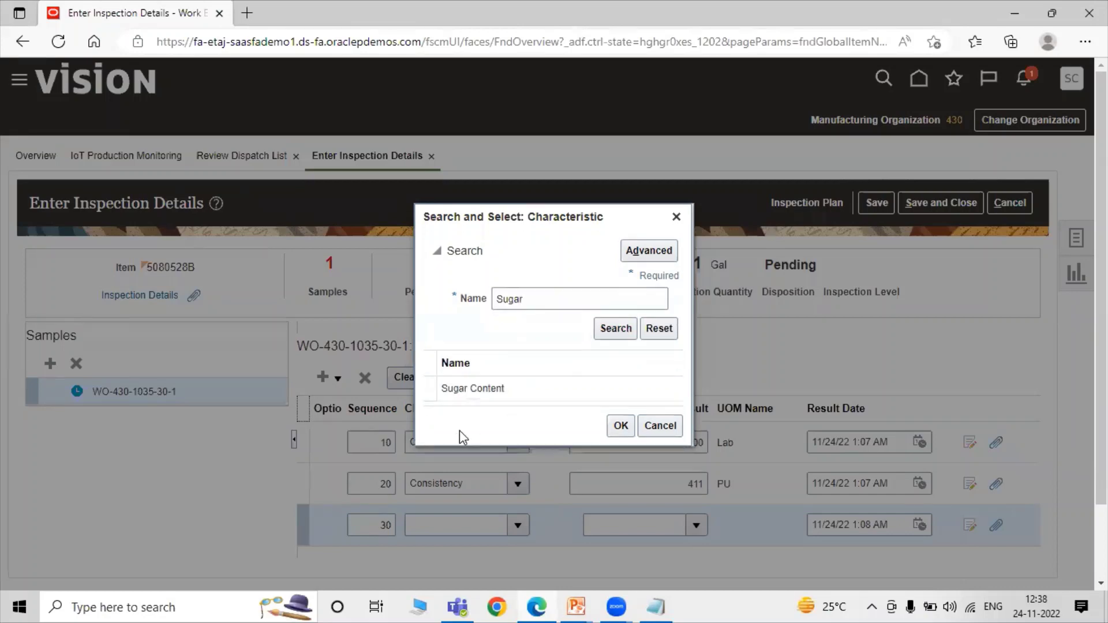
{"action": "left_click", "coordinate": [473, 389]}
{"action": "left_click", "coordinate": [620, 425]}
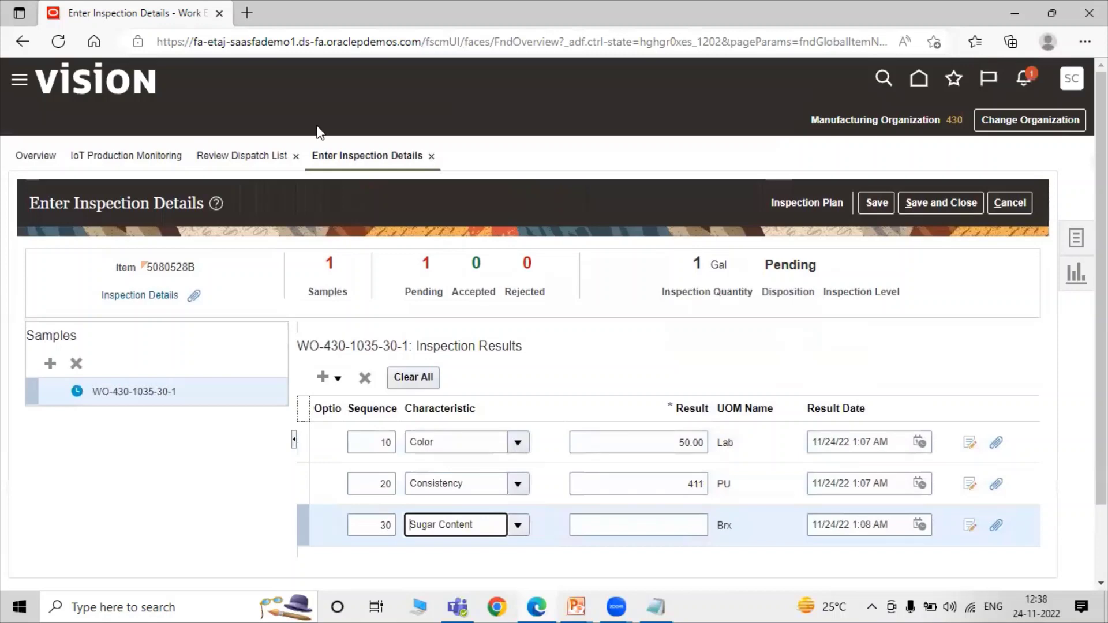
Enter 11.00 as the inspection result for the Sugar Content characteristic
{"action": "scroll", "coordinate": [666, 451], "scroll_direction": "down", "scroll_amount": 1}
{"action": "left_click", "coordinate": [667, 446]}
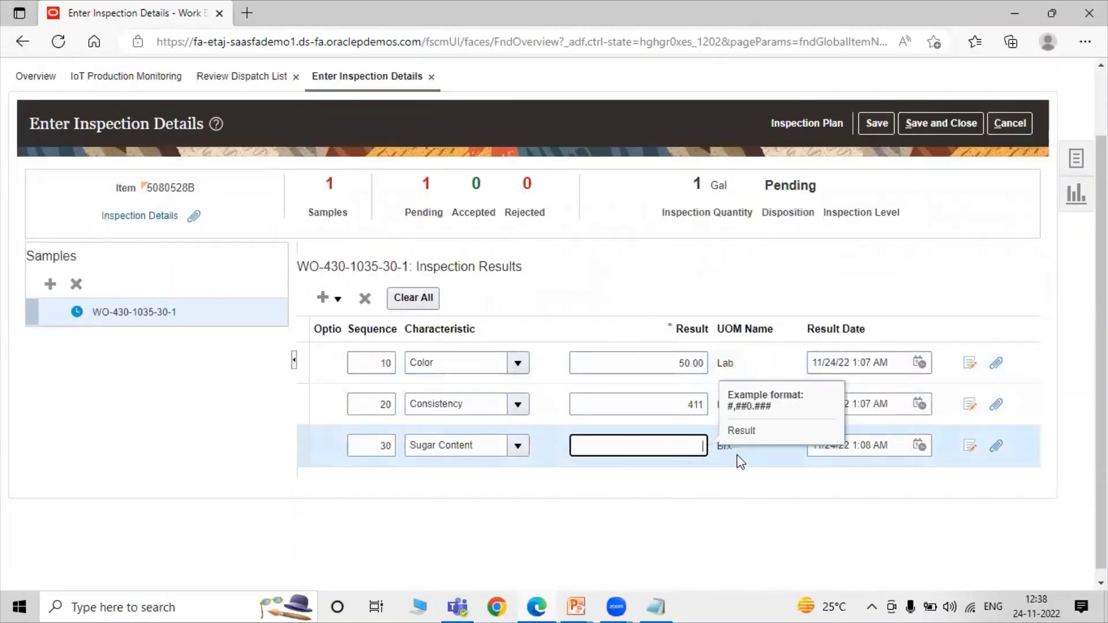
{"action": "left_click", "coordinate": [651, 445]}
{"action": "type", "text": "00"}
{"action": "left_click", "coordinate": [635, 495]}
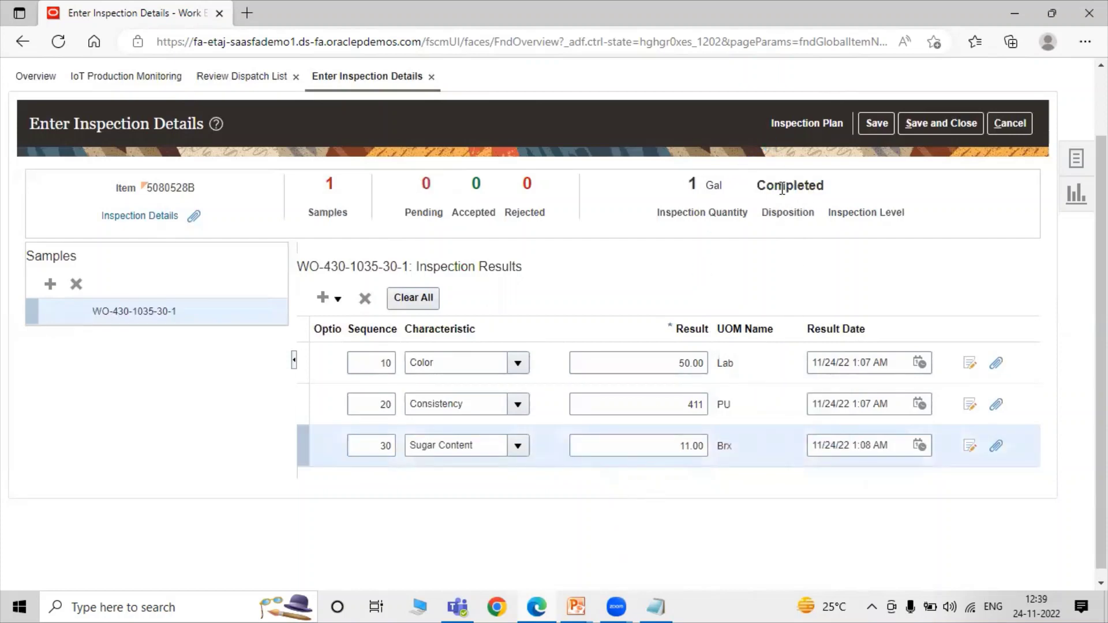
{"action": "left_click", "coordinate": [327, 403]}
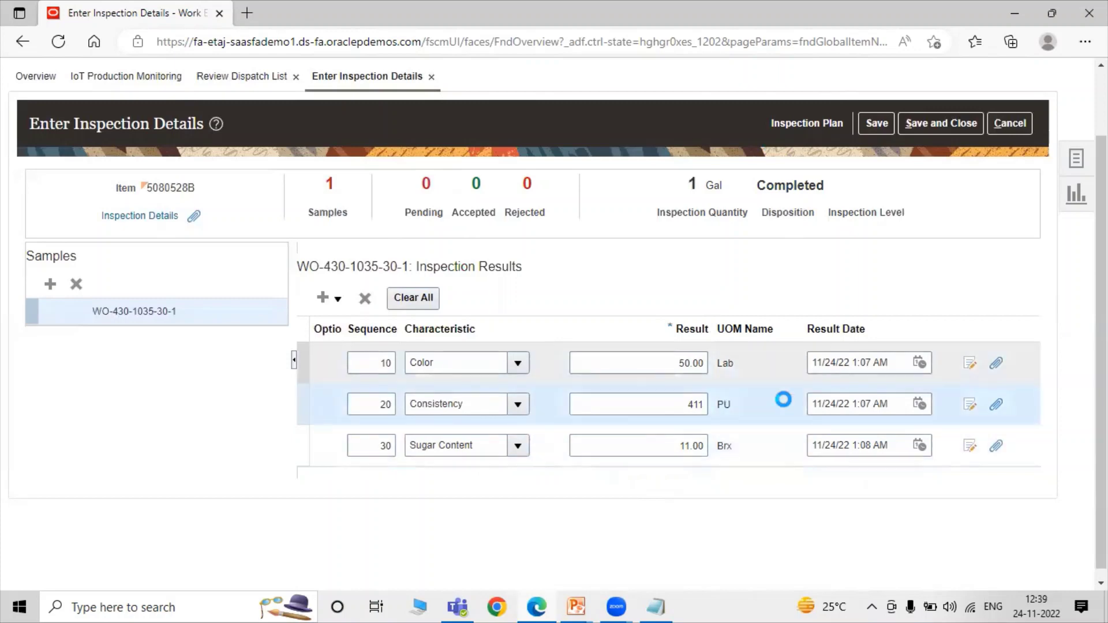
{"action": "left_click", "coordinate": [541, 358]}
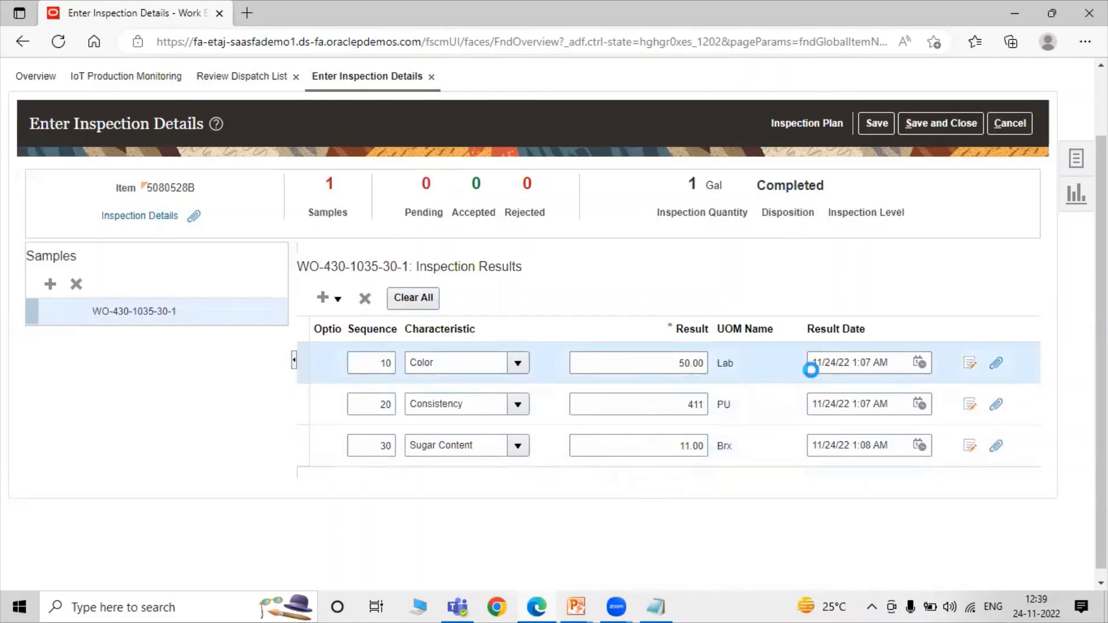
{"action": "left_click", "coordinate": [319, 408]}
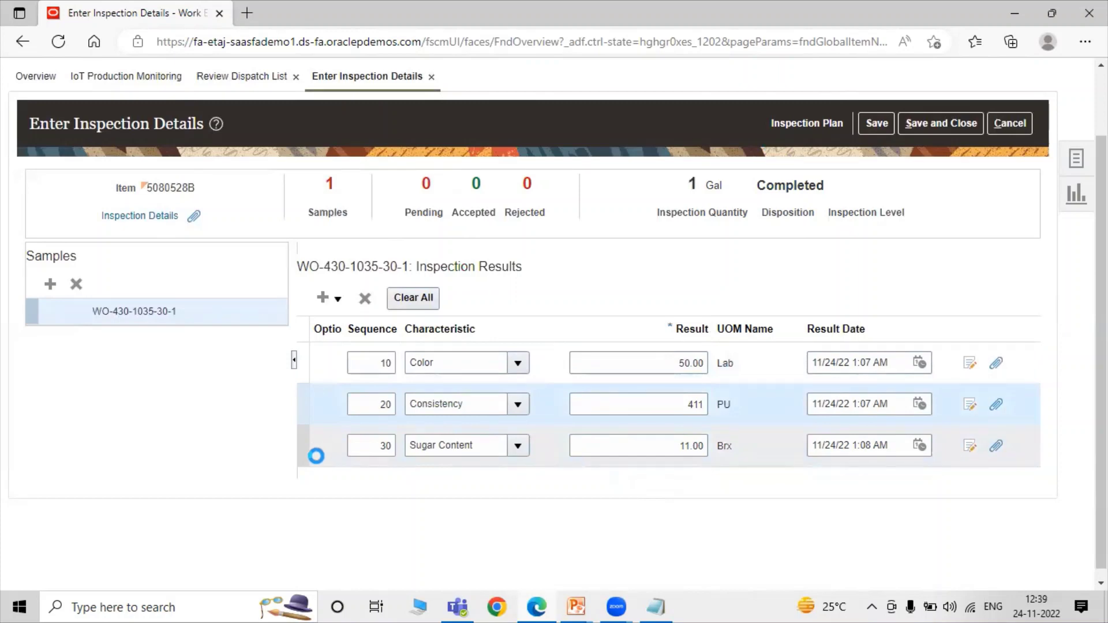
{"action": "left_click", "coordinate": [328, 451]}
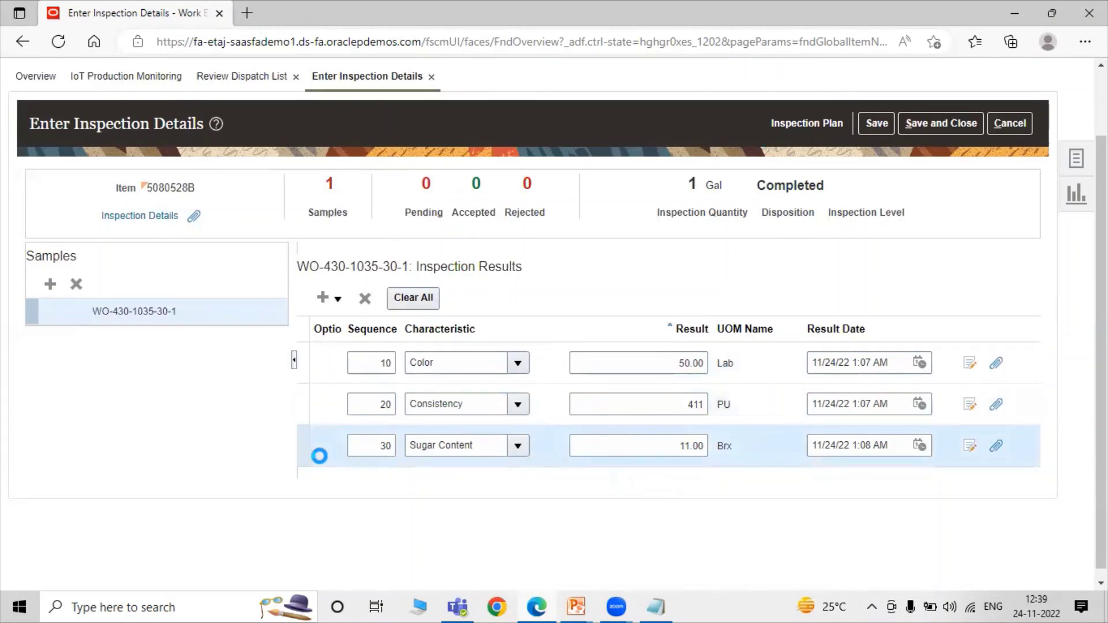
Save the inspection with its three results and close it to return to the dispatch list
{"action": "left_click", "coordinate": [876, 118]}
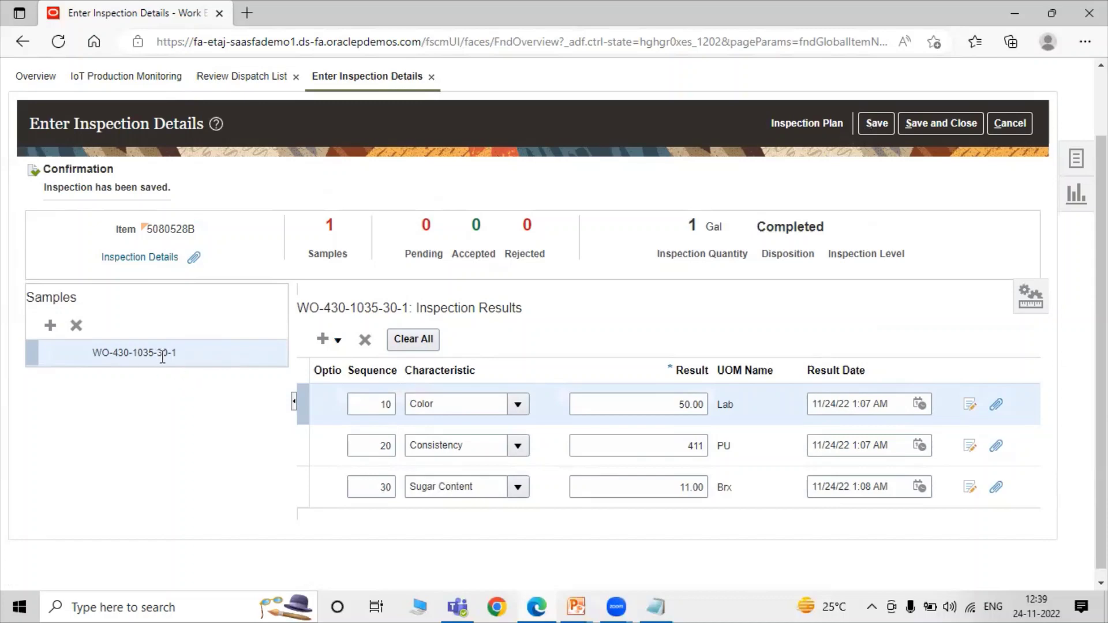
{"action": "scroll", "coordinate": [554, 312], "scroll_direction": "up", "scroll_amount": 2}
{"action": "left_click", "coordinate": [956, 196]}
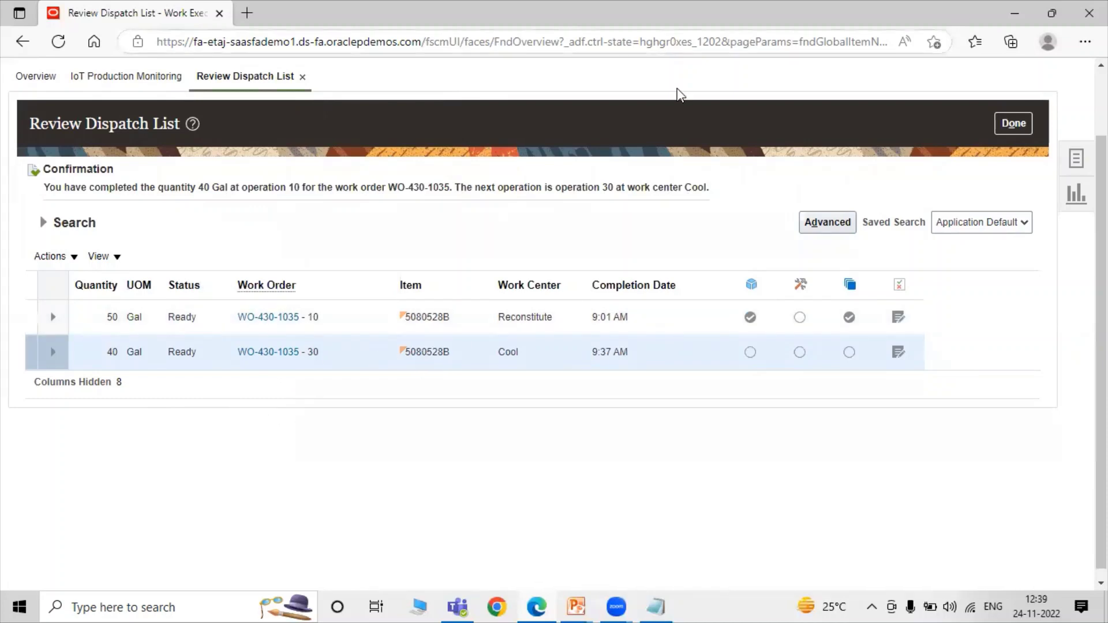
{"action": "scroll", "coordinate": [442, 280], "scroll_direction": "up", "scroll_amount": 2}
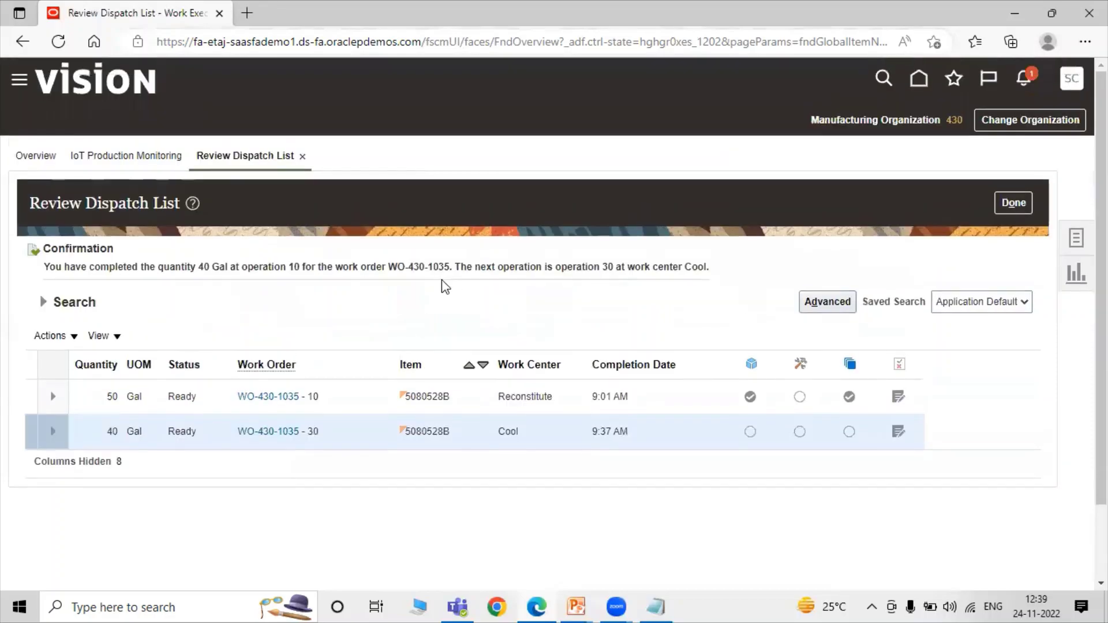